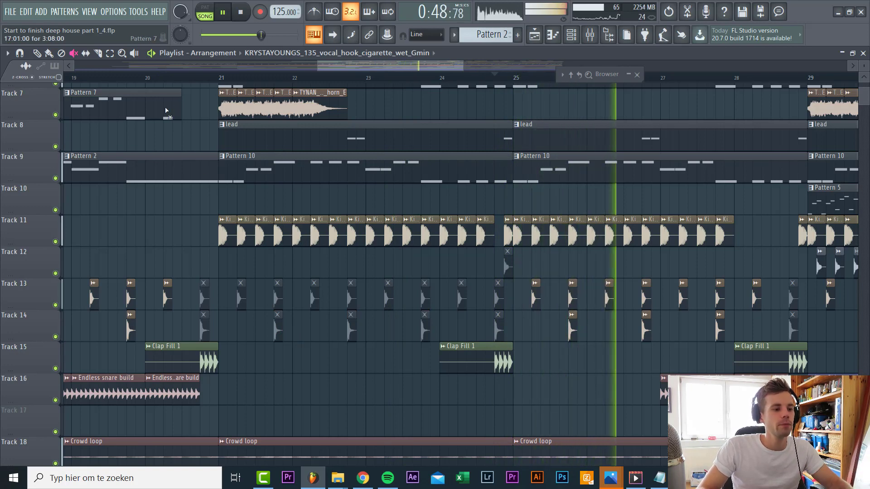
Open the Pattern 5 arp at bar 29 in the piano roll and play it on its own
drag(161, 77, 98, 77)
scroll(296, 379, down, 2)
scroll(297, 379, up, 2)
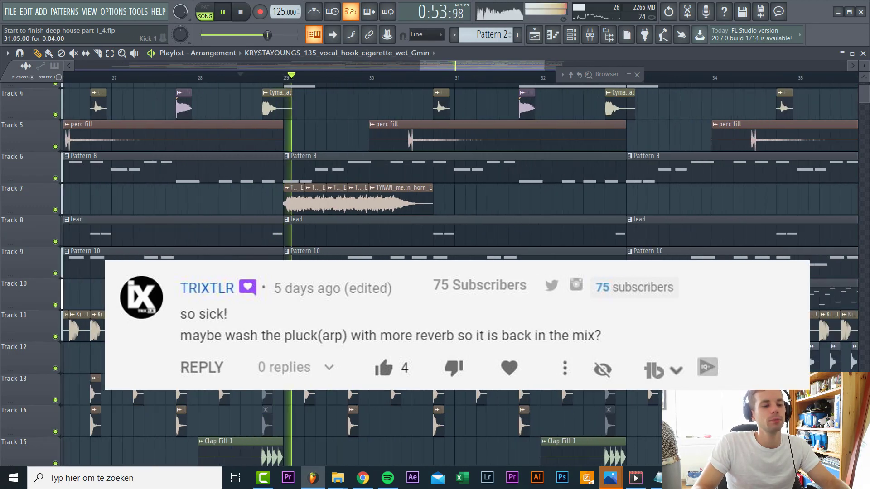
double_click(448, 297)
scroll(258, 127, down, 4)
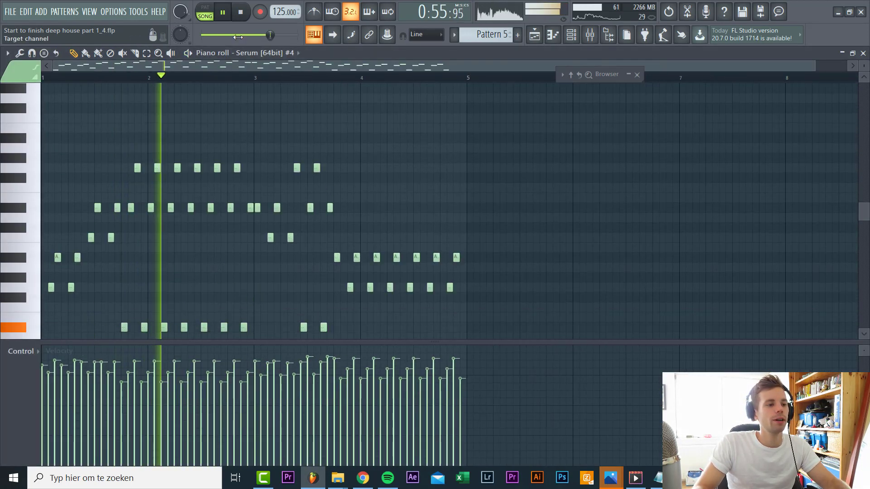
key(space)
On the Serum #4 mixer track, raise FabFilter Pro-R's mix, set its space to 3.22 s and increase the distance slightly
click(596, 39)
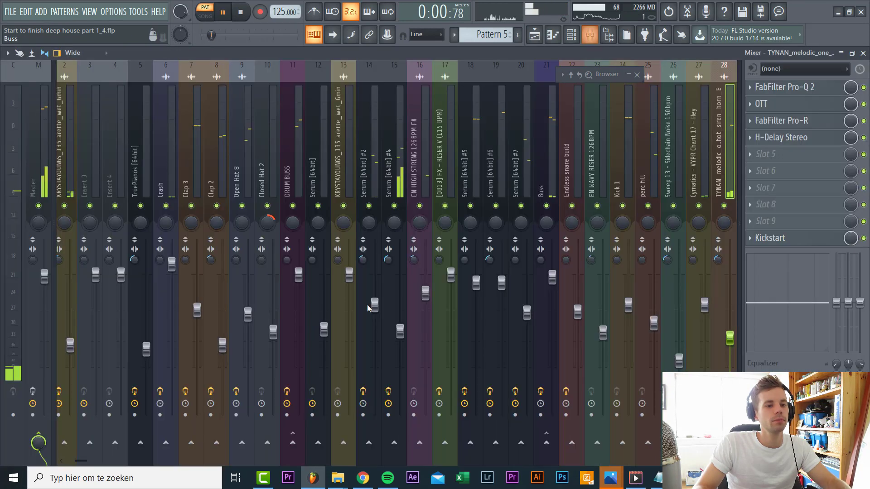
click(392, 190)
click(798, 121)
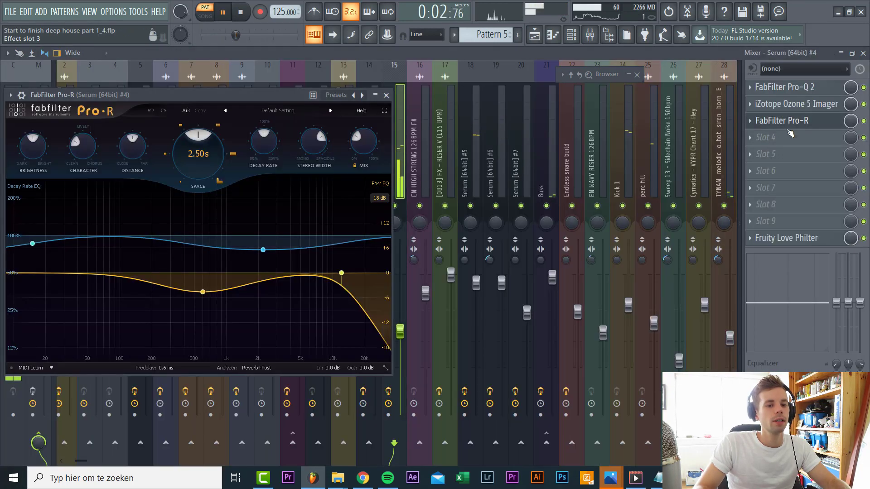
drag(361, 158, 358, 139)
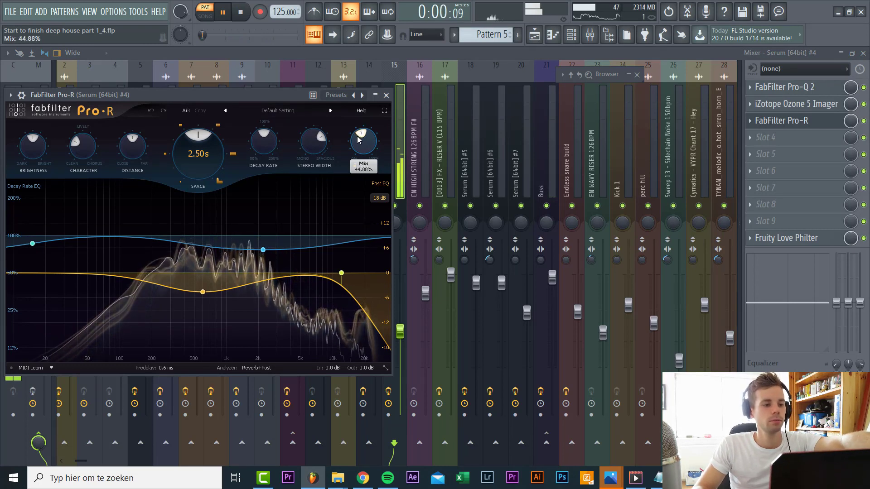
drag(214, 172, 216, 160)
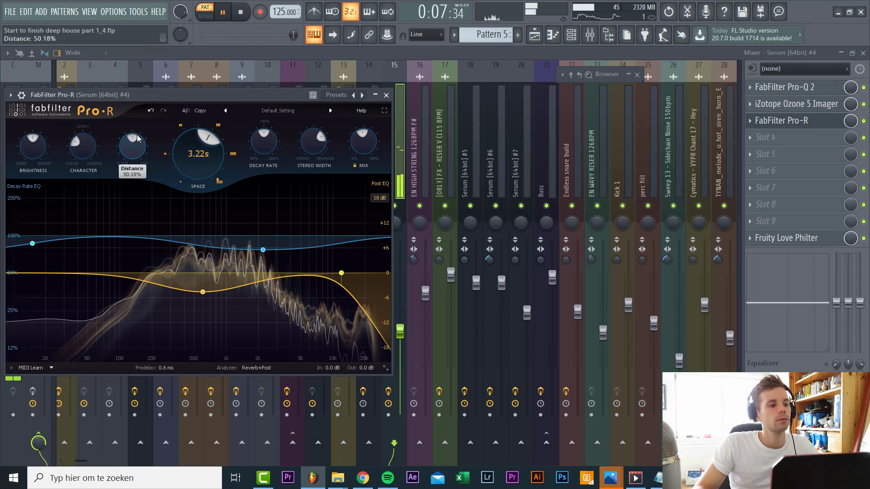
drag(172, 90, 326, 91)
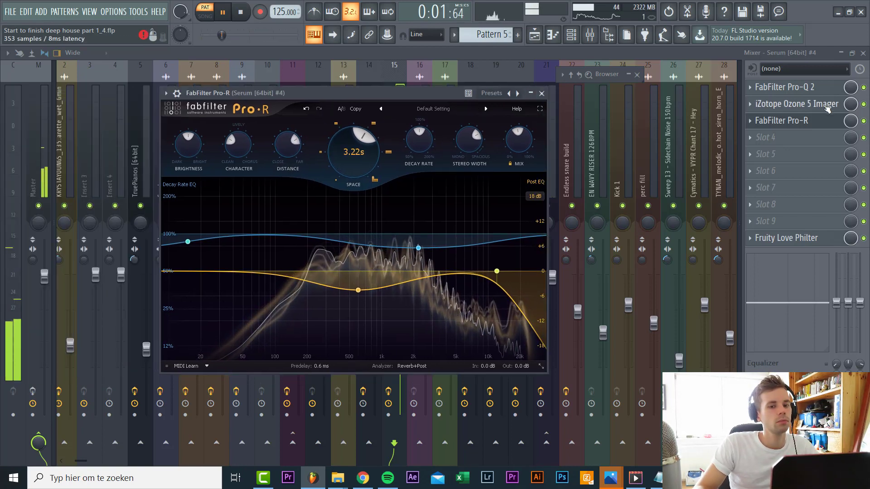
click(864, 121)
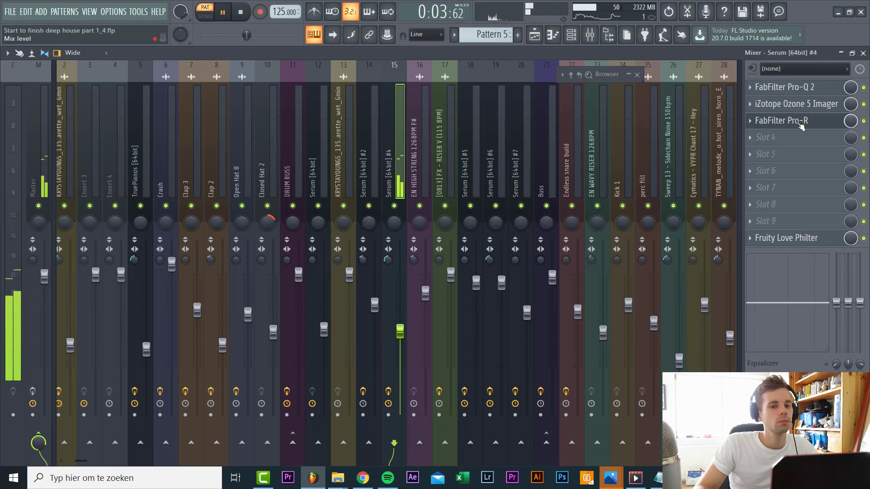
click(773, 140)
Widen Serum #4 in the iZotope Ozone 5 Imager, setting band 3 to 36% and band 4 to 40%
click(802, 111)
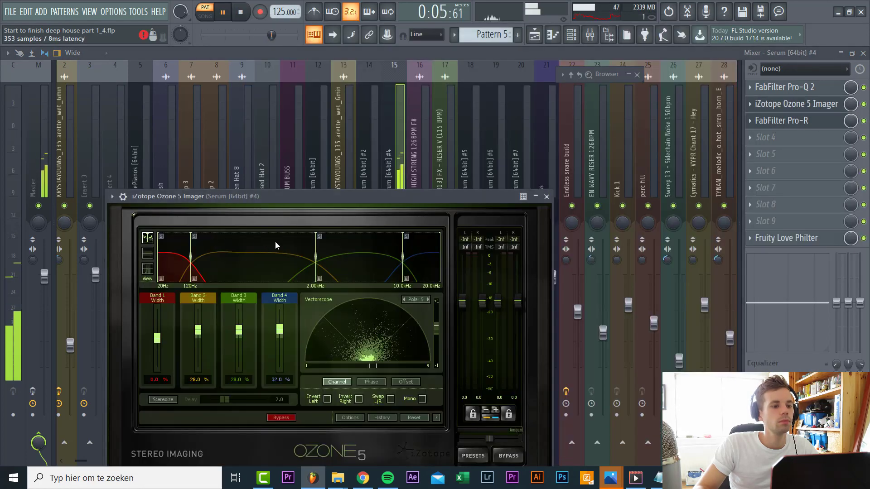
drag(400, 203, 436, 154)
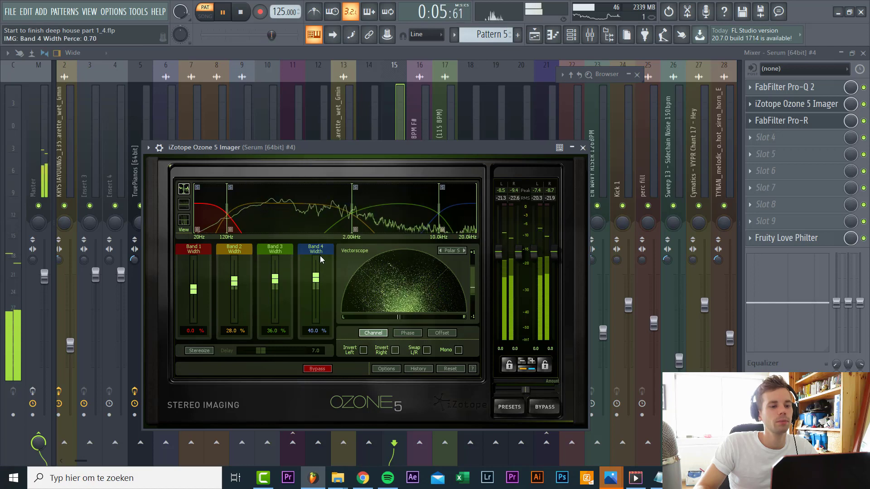
drag(352, 152, 343, 203)
click(395, 150)
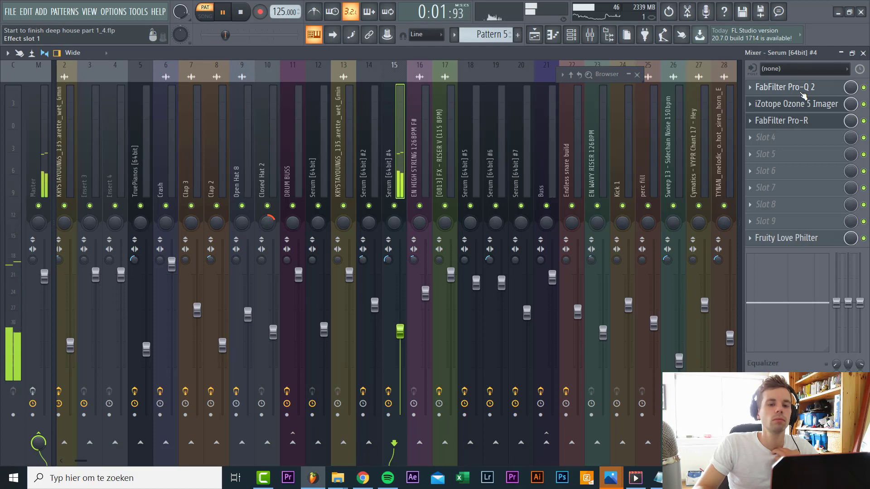
Add a high-shelf cut of about -5.62 dB at 5939 Hz with Q 0.3 in Serum #4's Pro-Q 2, and bypass Pro-R for comparison
click(800, 93)
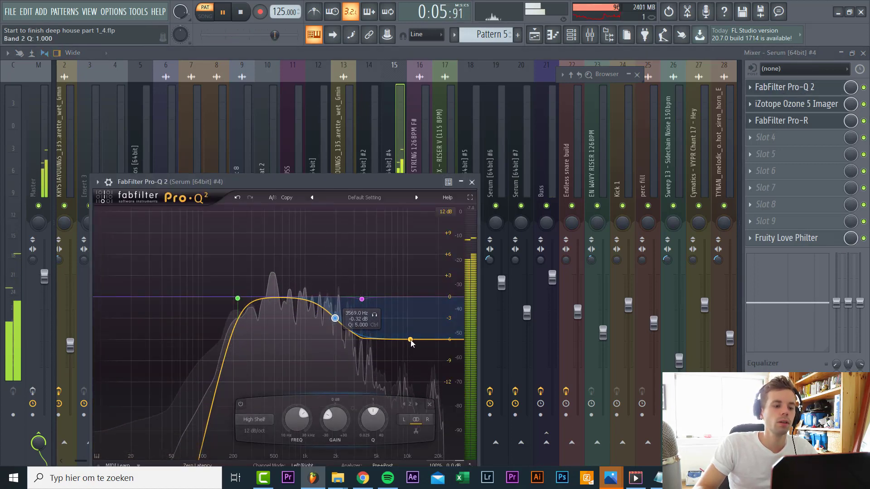
drag(409, 341, 385, 317)
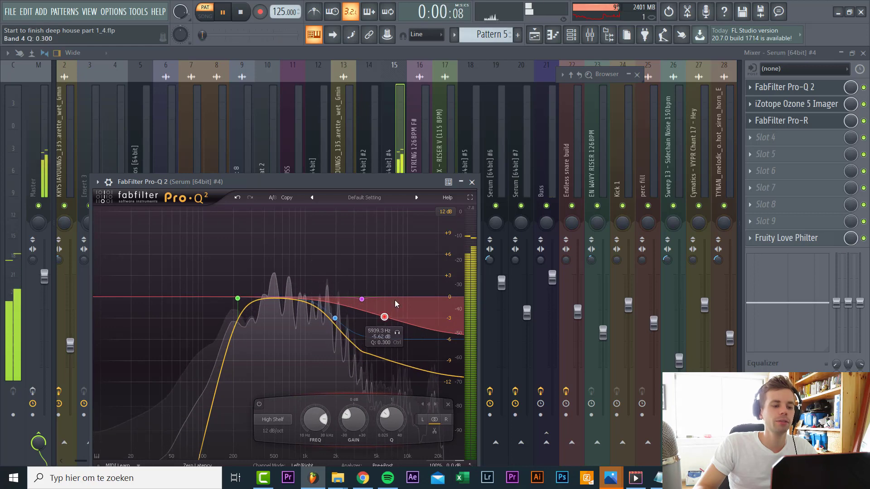
click(864, 122)
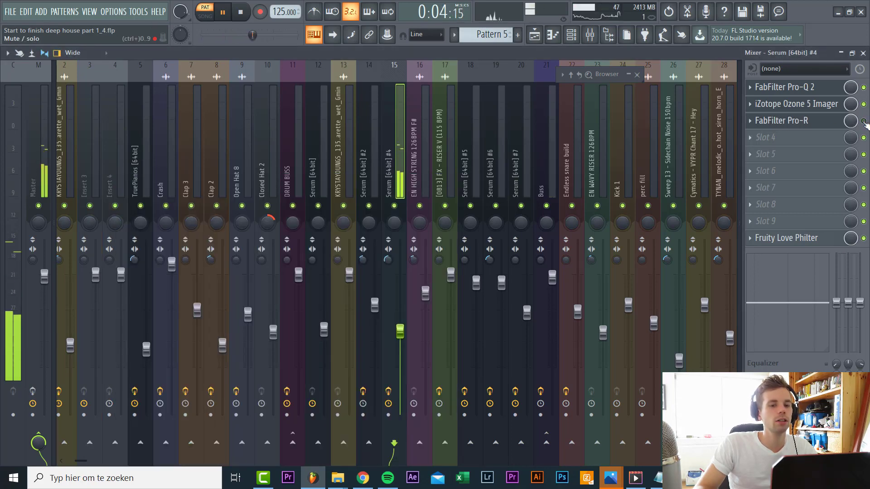
While playing the song from about bar 28, lower Serum #4's volume slightly and set its Pro-R mix to 47.55%
click(538, 35)
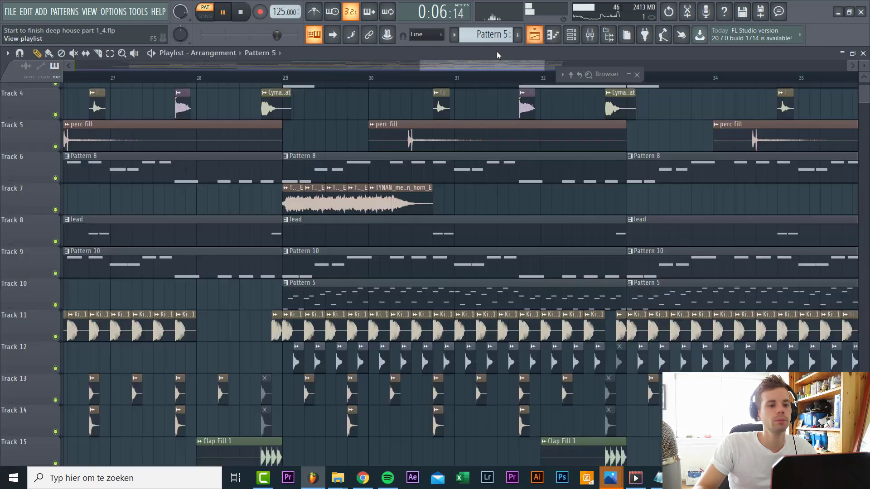
scroll(254, 78, down, 3)
click(254, 78)
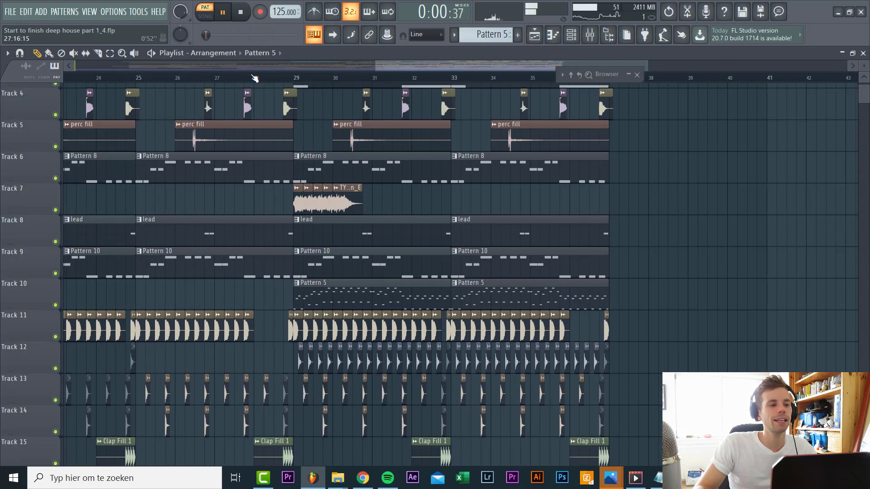
click(254, 78)
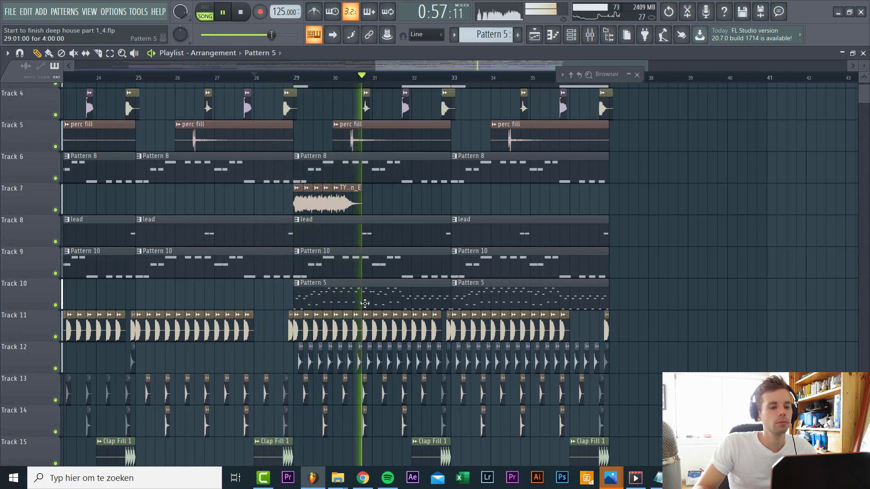
key(F9)
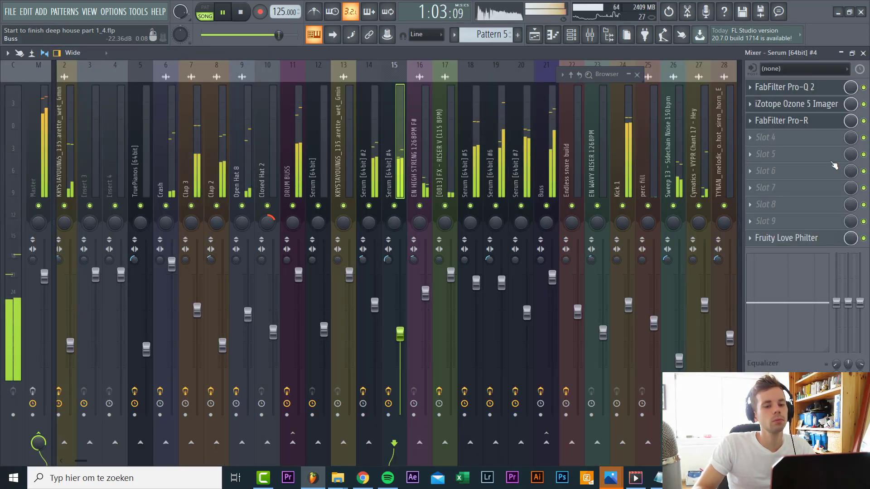
click(815, 129)
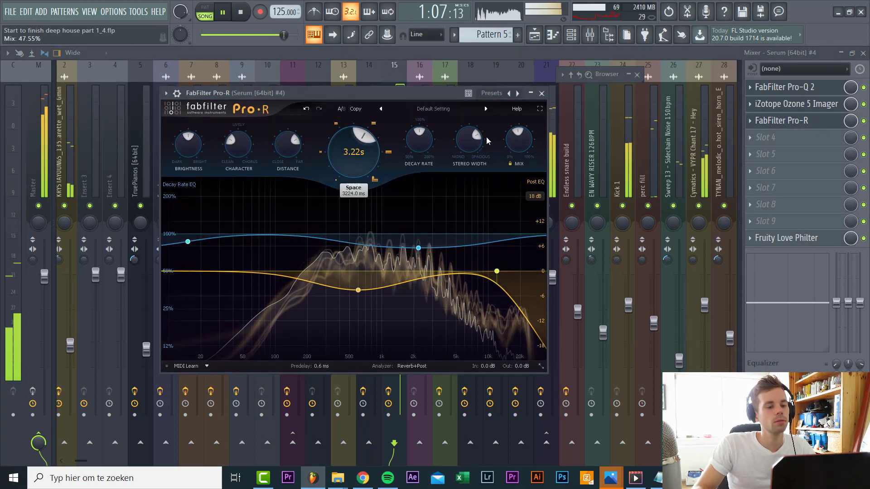
Open the Pattern 8 clip on Track 6 in the piano roll and play it alone
key(F5)
scroll(528, 317, down, 3)
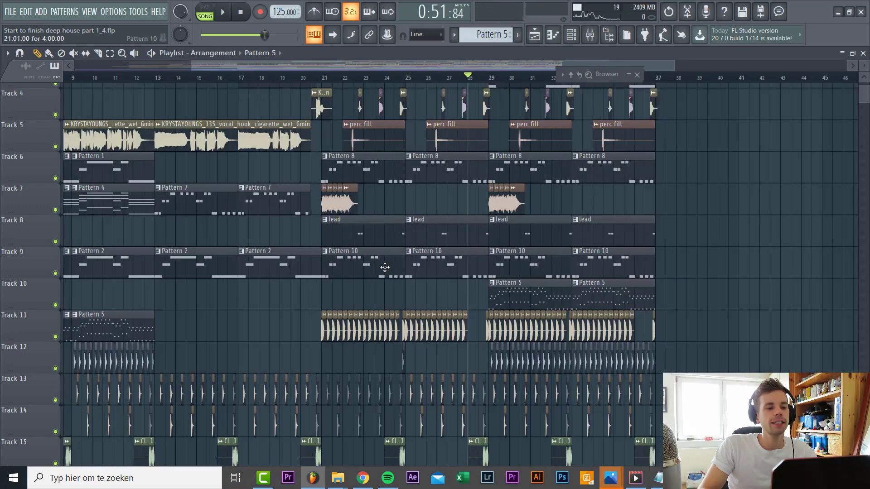
scroll(452, 238, up, 2)
scroll(452, 238, up, 4)
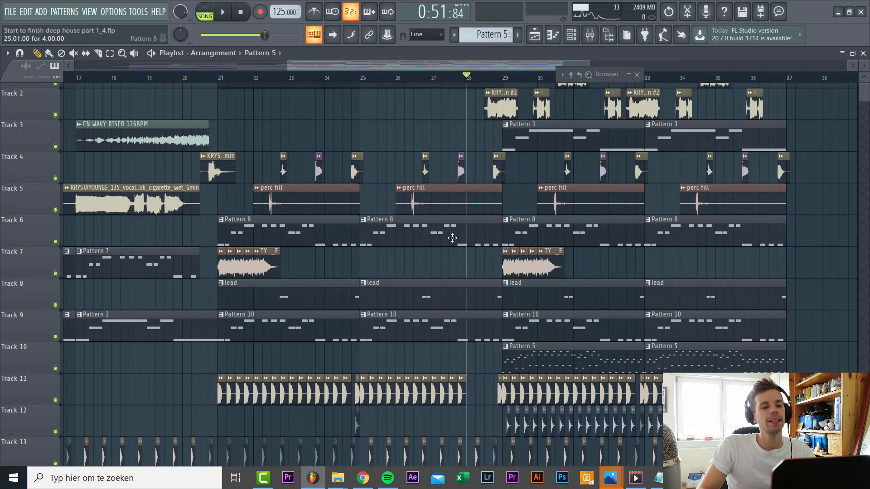
double_click(452, 238)
scroll(332, 272, left, 5)
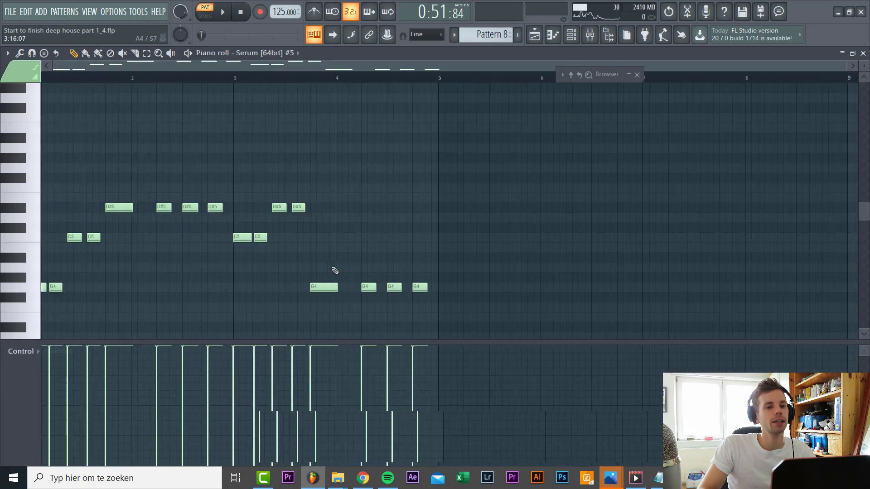
key(space)
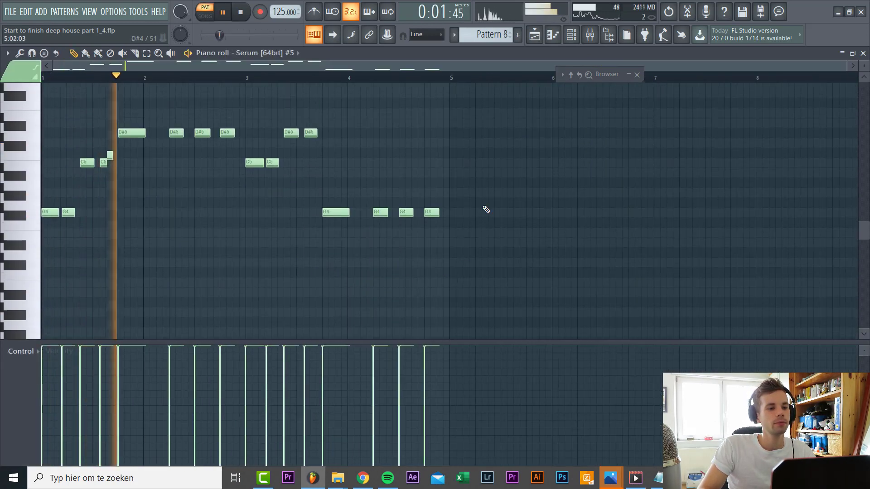
Play the arrangement from midway through bar 28 to hear Pattern 8 in context
key(F5)
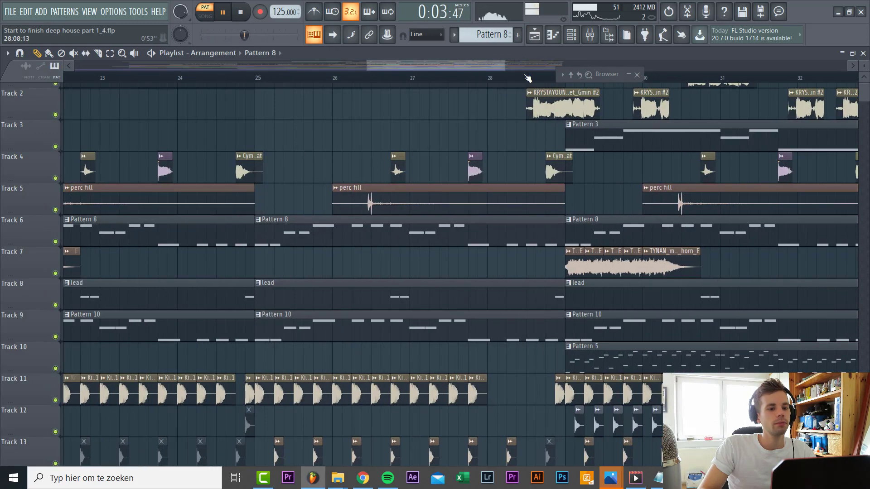
click(528, 78)
scroll(435, 274, down, 3)
scroll(552, 265, up, 1)
scroll(552, 264, up, 2)
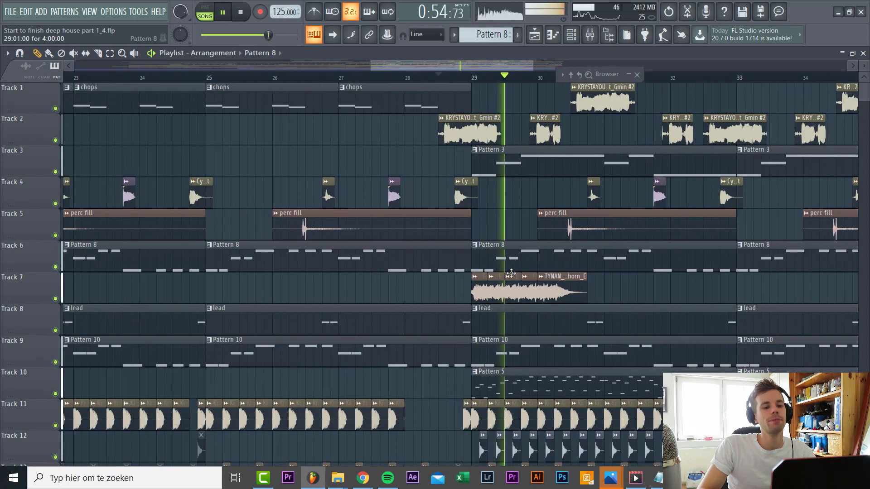
scroll(494, 285, up, 2)
Try raising the last G4 note of Pattern 8's Serum #5 melody to D5
double_click(438, 263)
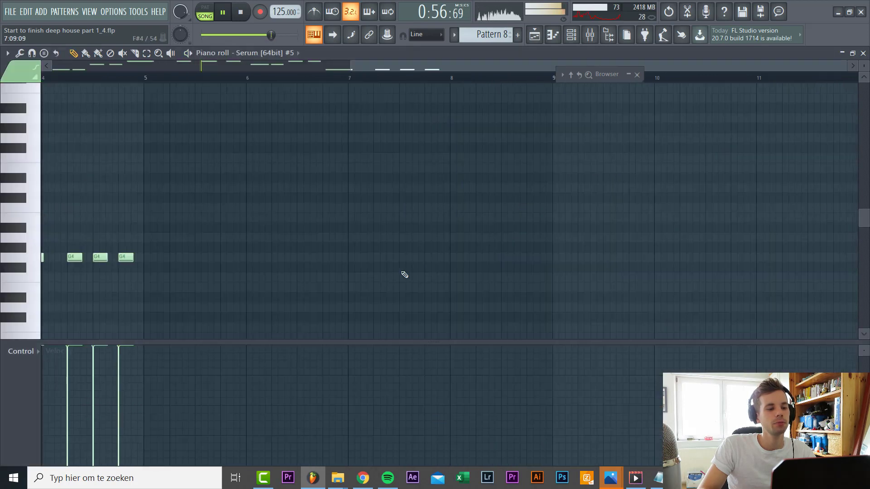
key(space)
key(l)
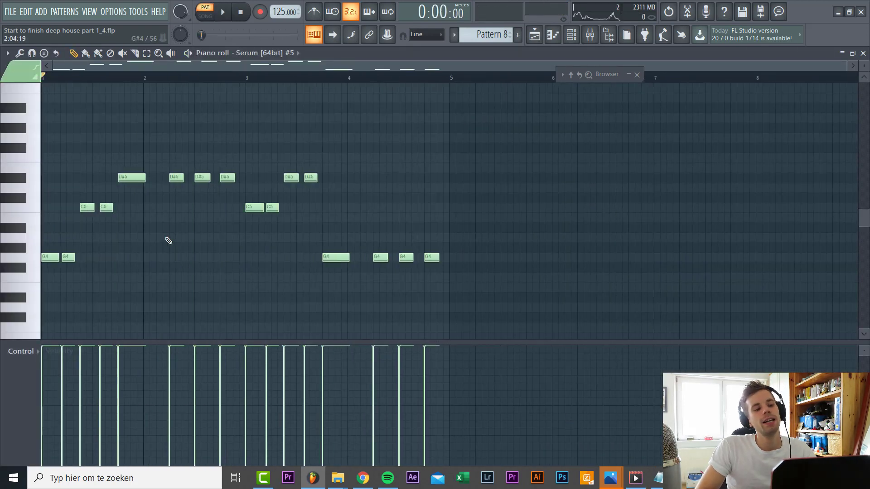
drag(452, 242, 429, 276)
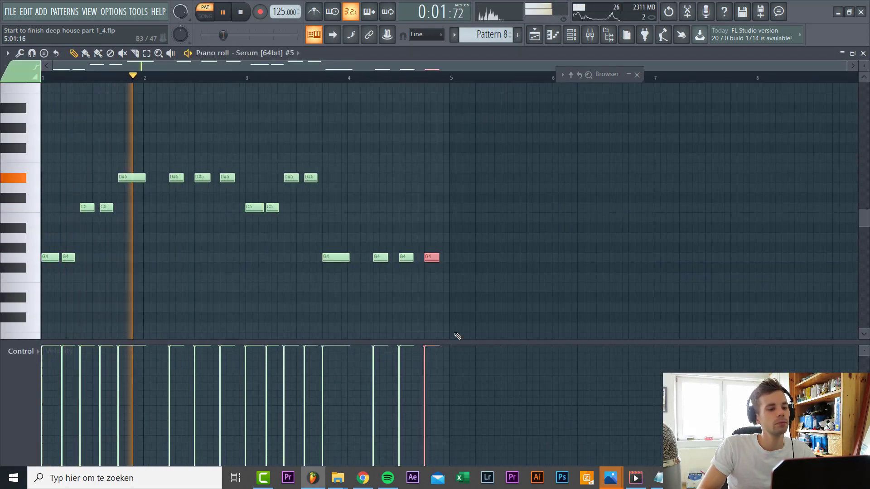
key(Up)
key(Up)
key(Up)
key(Up)
key(Up)
key(Up)
key(Up)
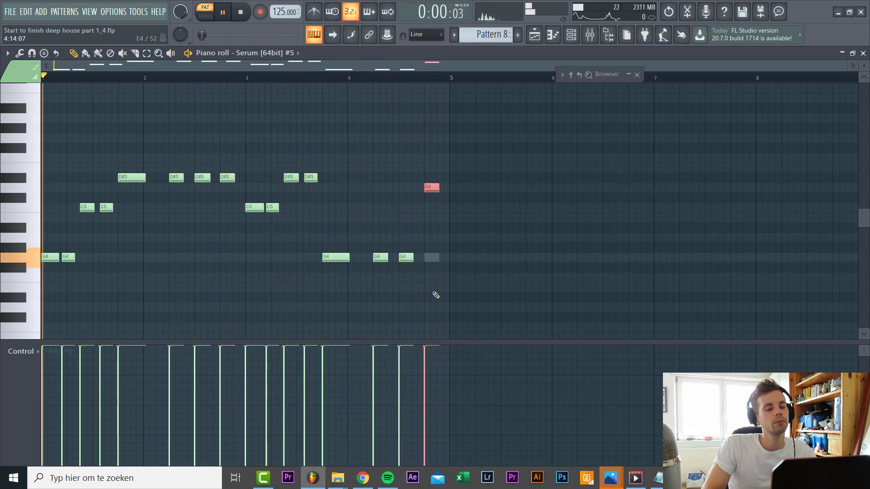
Reopen Serum #5's notes in Pattern 8 and audition higher pitches for the last G4 note, settling on D5
key(F9)
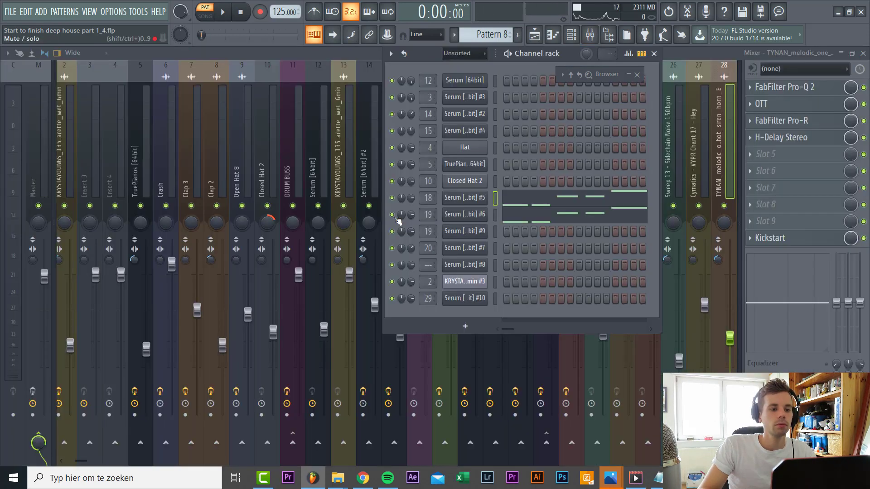
click(535, 205)
click(431, 227)
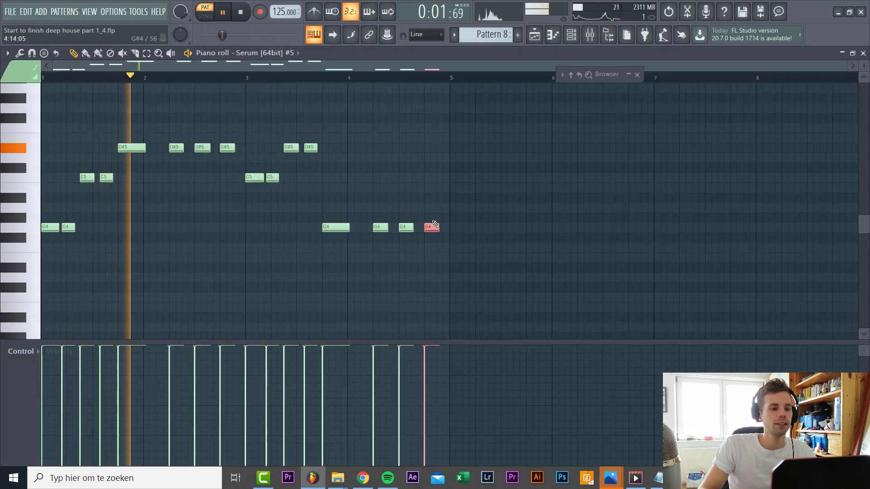
key(Up)
key(Up)
key(Up)
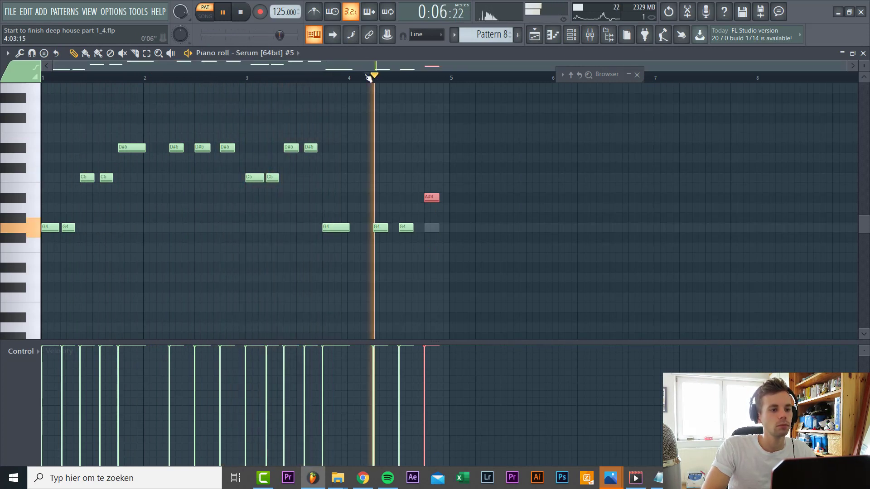
key(Up)
key(Up)
key(Up)
key(Up)
key(Up)
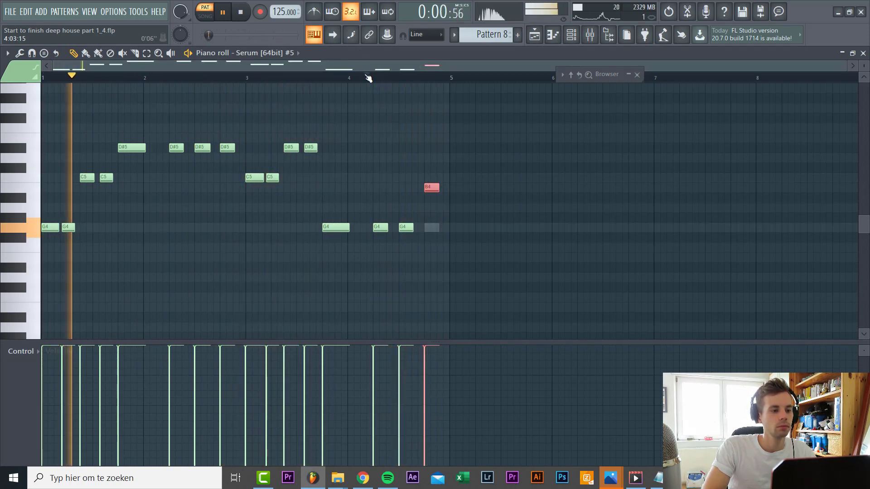
click(367, 77)
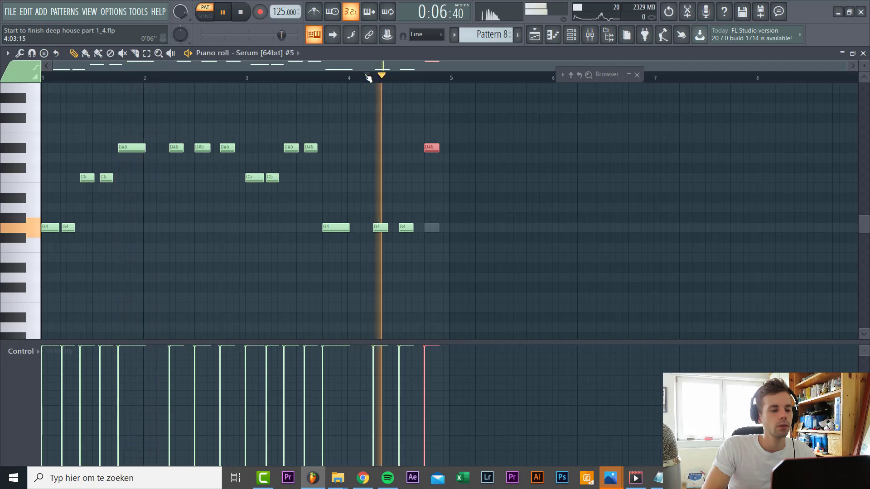
key(Down)
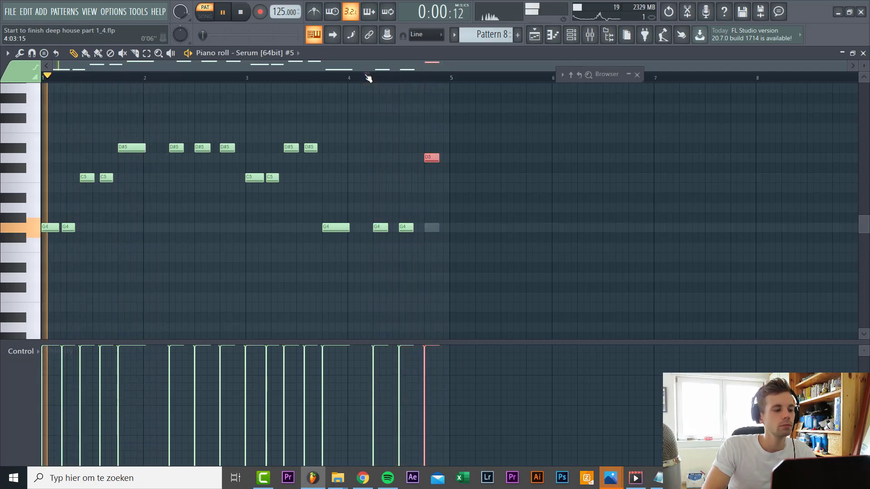
Try the last note of Serum #5's Pattern 8 melody at D#5 and replay the final bar
key(Up)
key(Up)
key(Down)
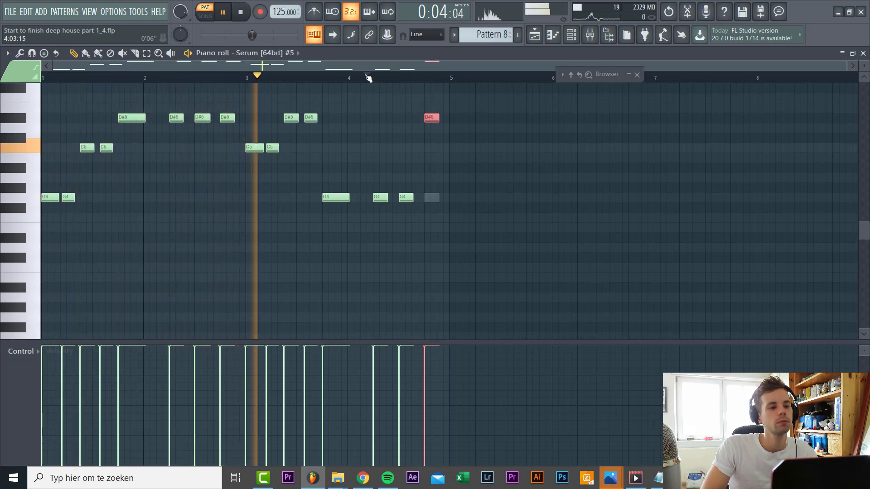
click(368, 78)
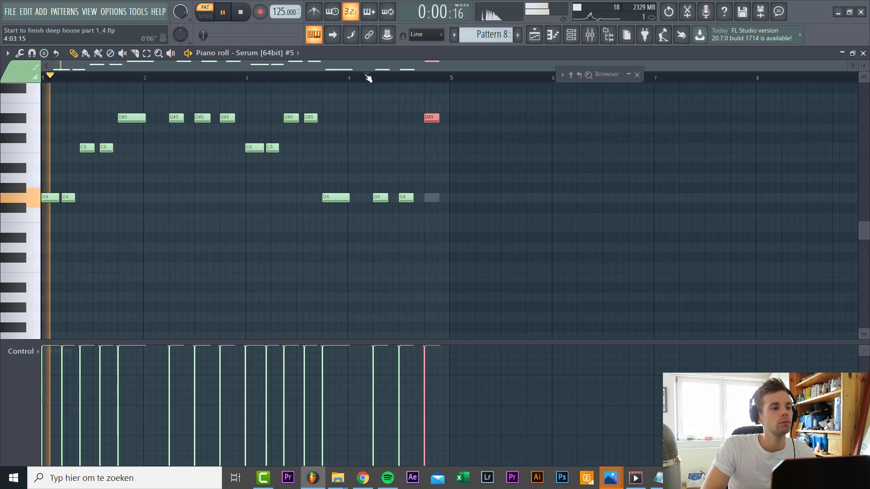
Lower the last note of Serum #5's Pattern 8 melody to A#4 and replay the final bar
key(Down)
key(Down)
key(Down)
key(Down)
key(Down)
click(368, 78)
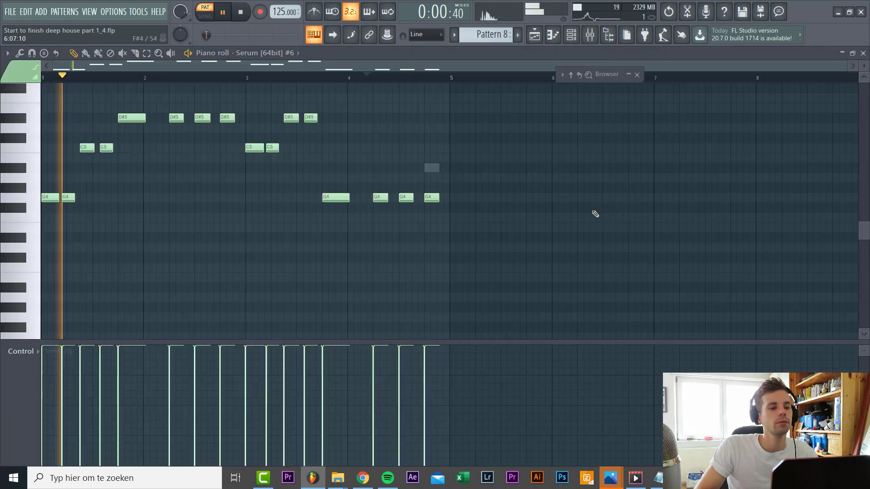
Raise the last G4 note of Serum #6 in Pattern 8 by three semitones to A#4, then return to the playlist
drag(419, 222, 455, 161)
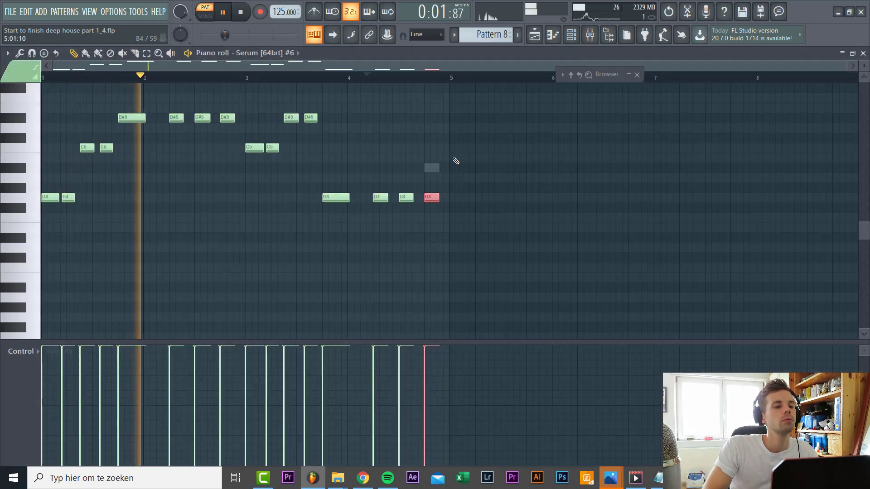
key(shift+Up)
key(shift+Up)
key(shift+Up)
key(F7)
key(F5)
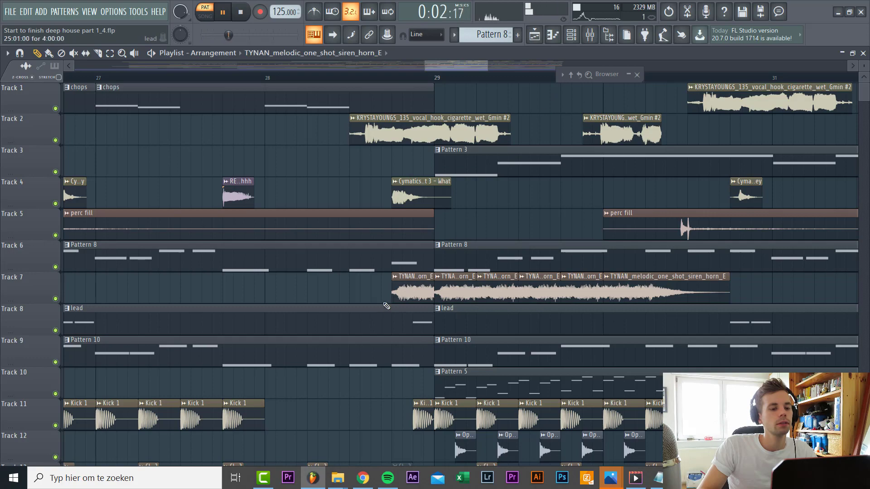
Make the first siren horn clip on Track 7 unique and adjust its pitch shift
double_click(417, 287)
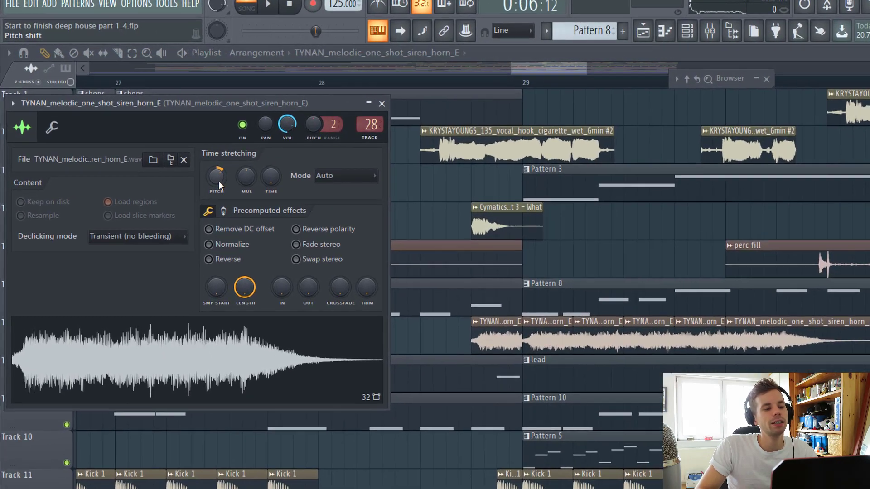
drag(182, 159, 182, 159)
drag(345, 249, 345, 244)
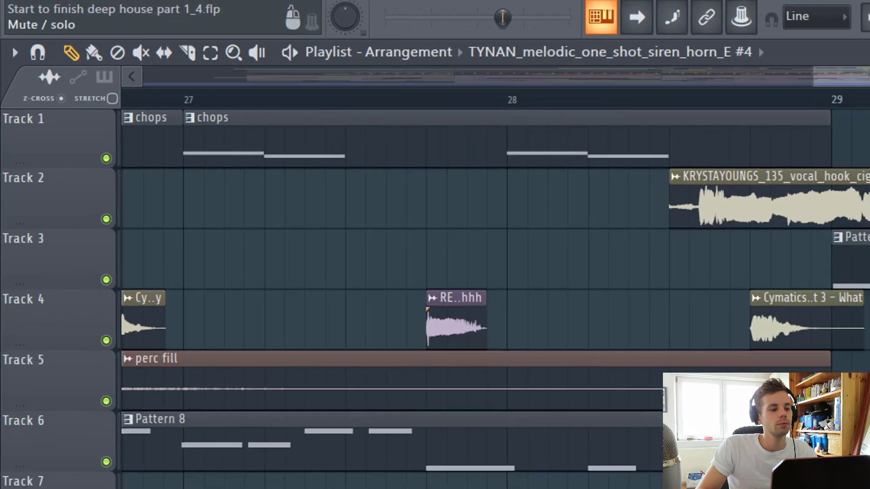
Solo Tracks 7 and 6 and play from late in bar 27 to compare the siren horn with Pattern 8
right_click(72, 410)
click(43, 402)
right_click(64, 335)
click(375, 81)
key(space)
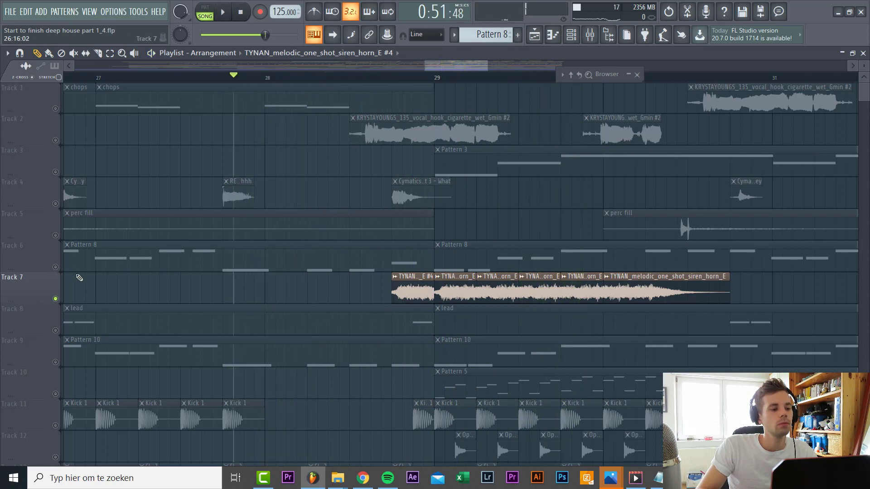
click(55, 267)
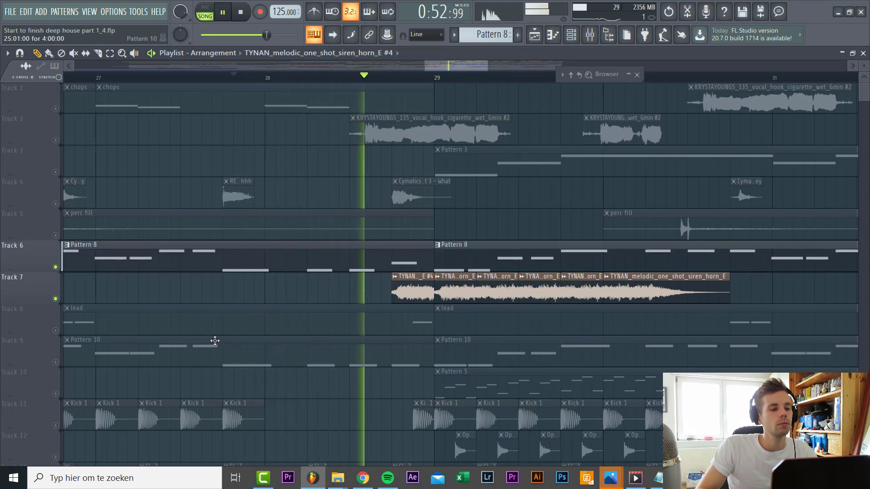
scroll(171, 295, down, 4)
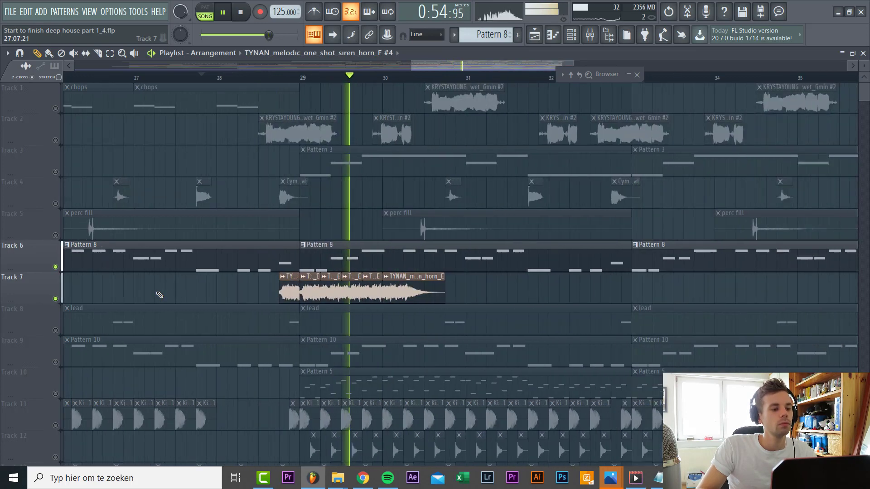
key(space)
Restore all playlist tracks and play the full arrangement from late in bar 27 to check the changed notes in context
right_click(61, 267)
right_click(61, 268)
right_click(61, 267)
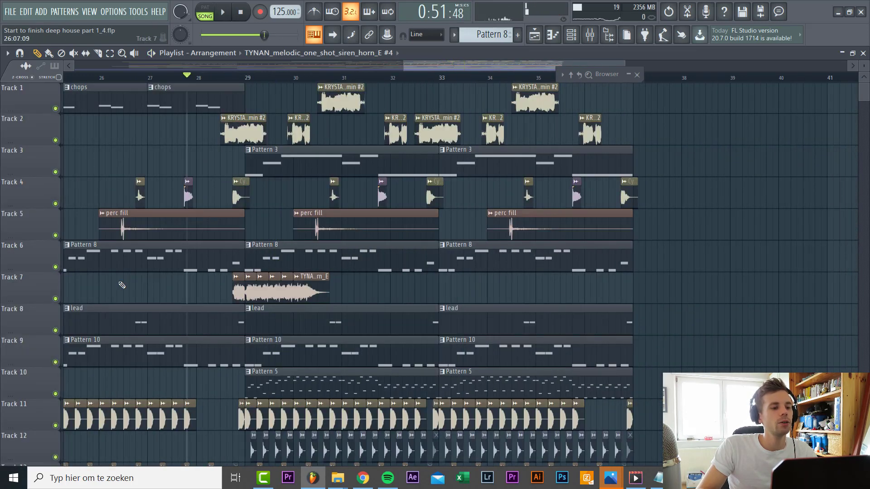
scroll(227, 253, down, 2)
scroll(301, 258, up, 3)
key(space)
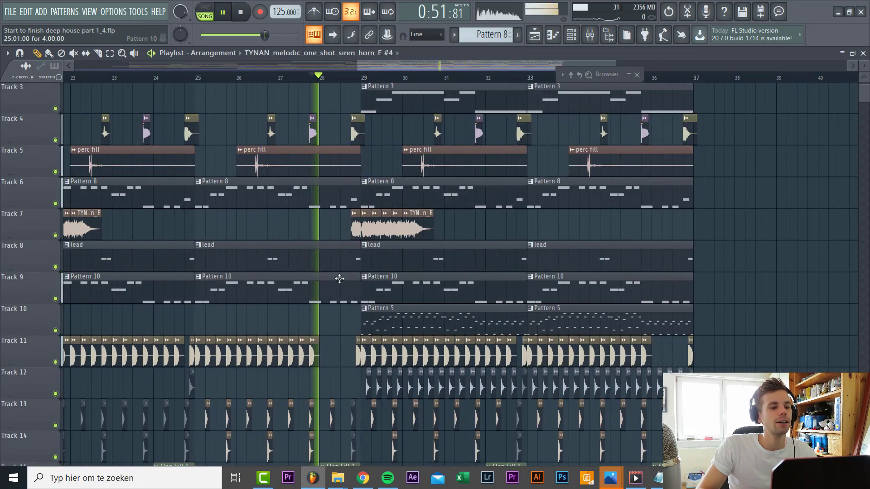
scroll(297, 280, up, 2)
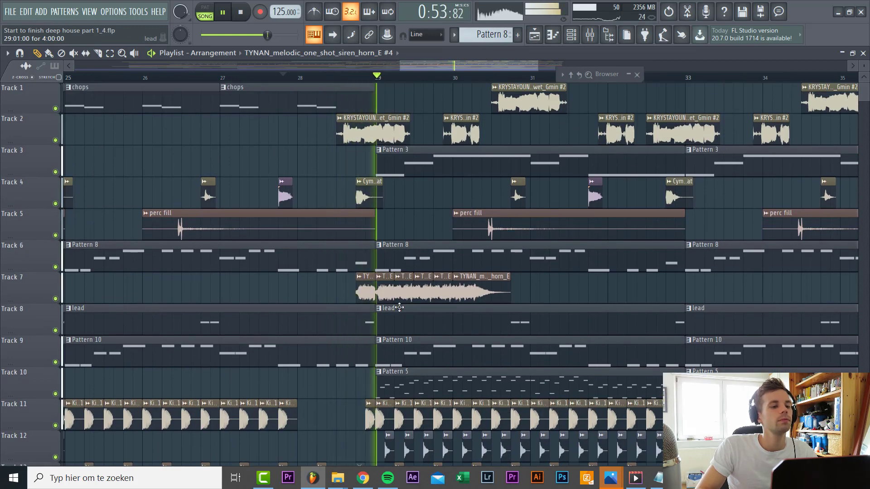
scroll(389, 319, down, 2)
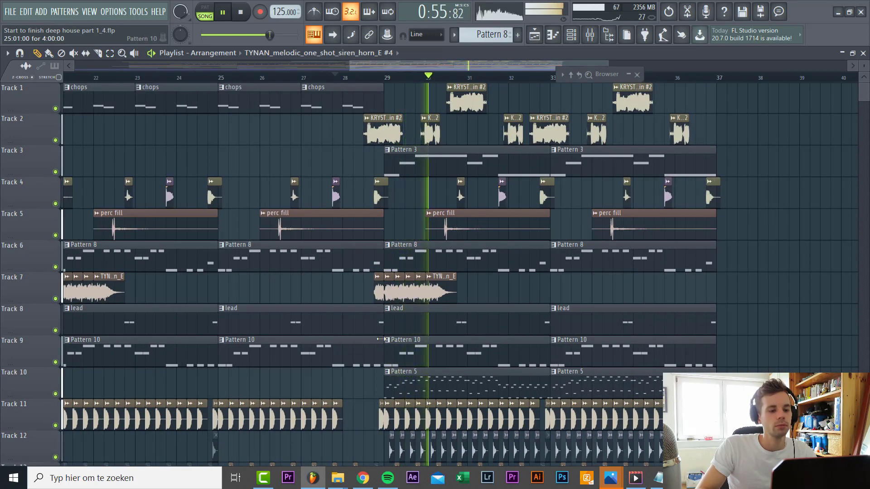
scroll(386, 319, down, 2)
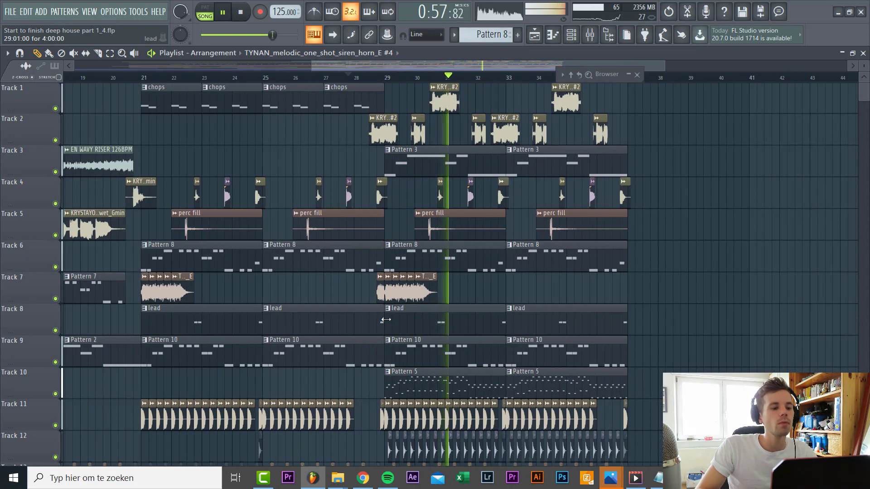
scroll(472, 321, up, 1)
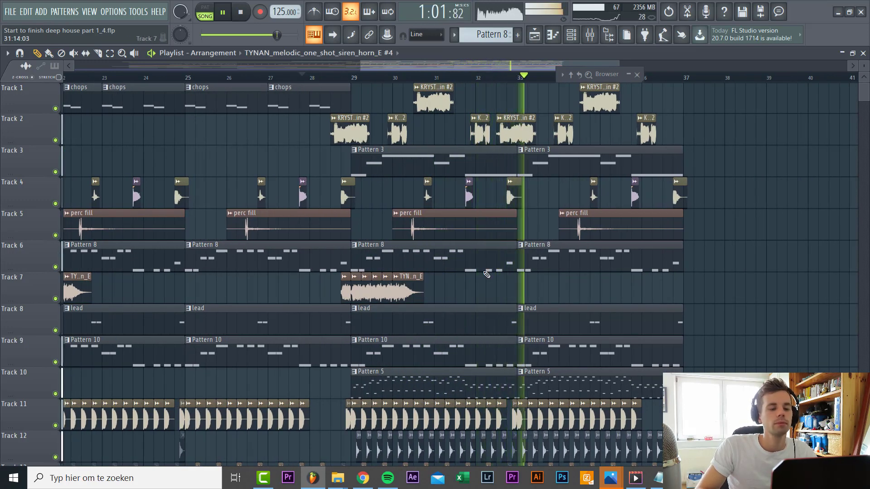
Raise the last G4 note of Serum #7 in Pattern 10 by three semitones to A#4 and return to the playlist
double_click(305, 342)
key(shift+Up)
key(shift+Up)
key(shift+Up)
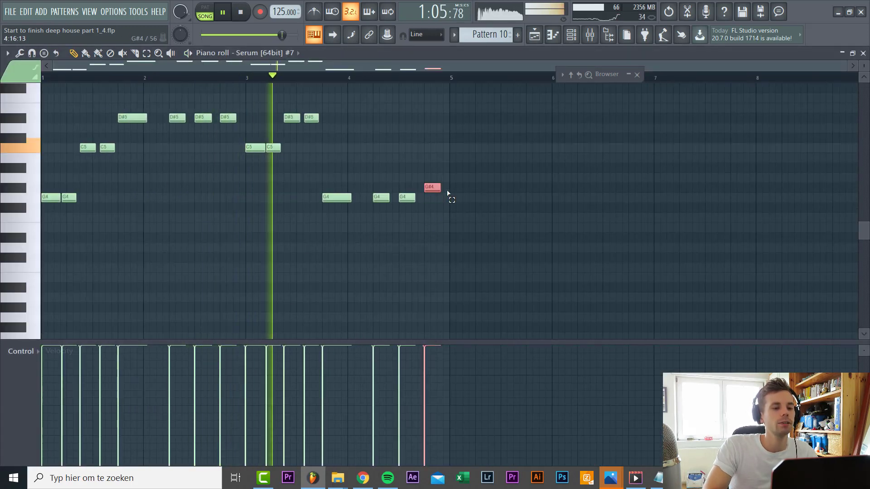
key(F5)
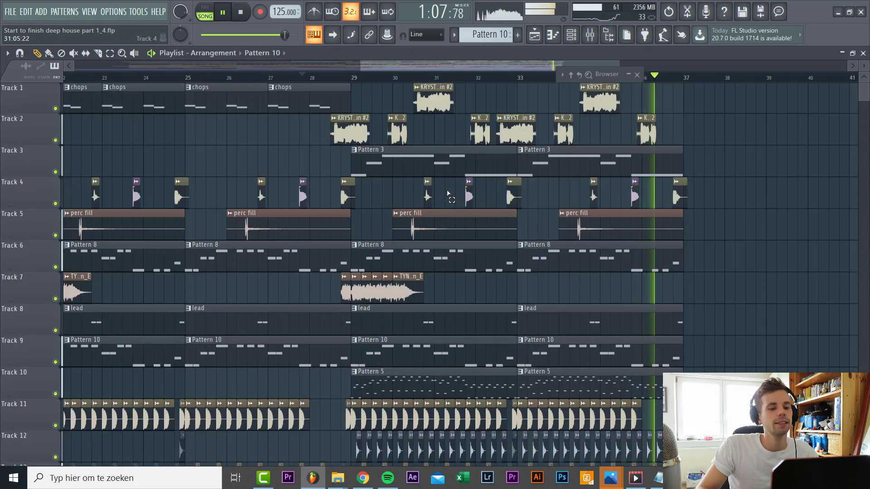
Lower the Buss mixer track's fader slightly while playing Pattern 8 alone
scroll(276, 321, up, 3)
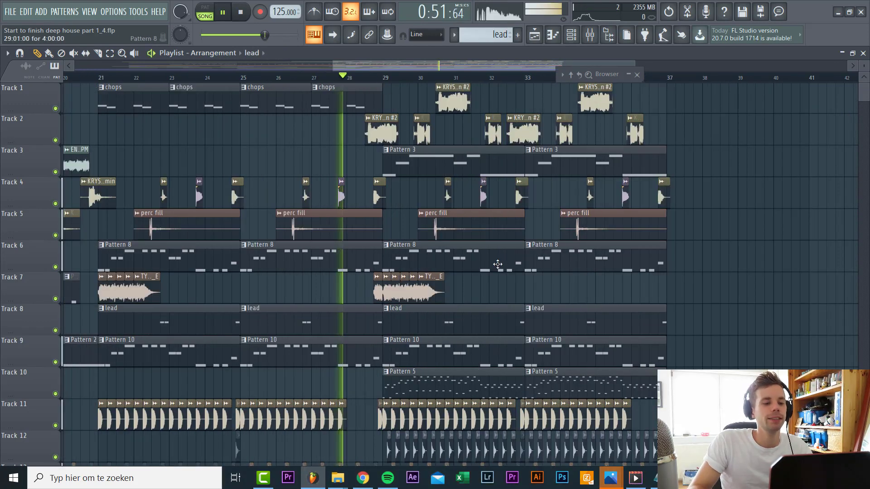
double_click(484, 264)
key(F5)
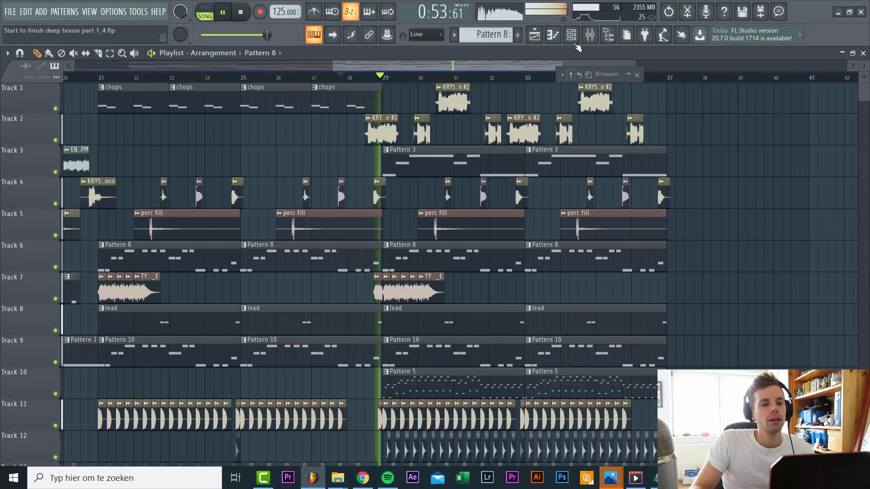
click(590, 36)
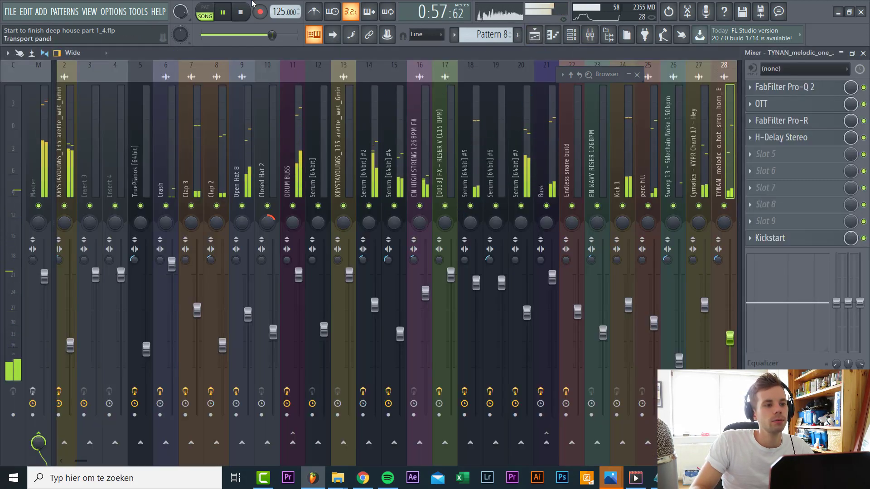
click(547, 228)
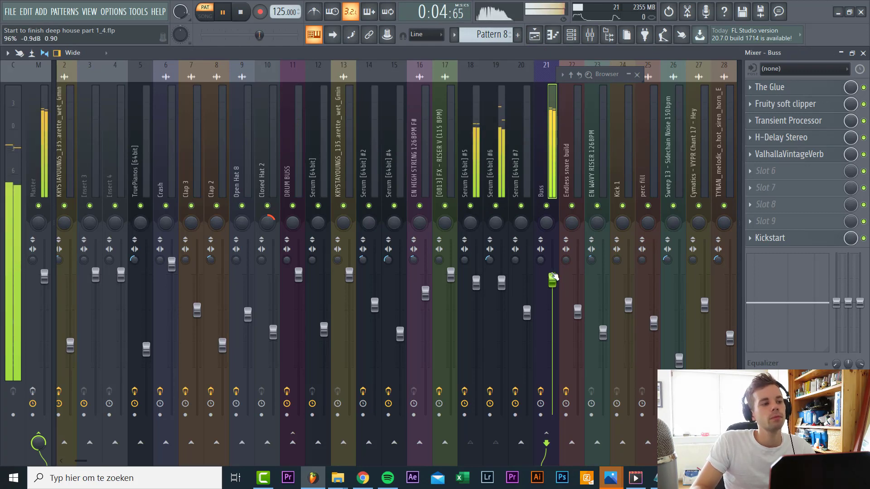
click(535, 37)
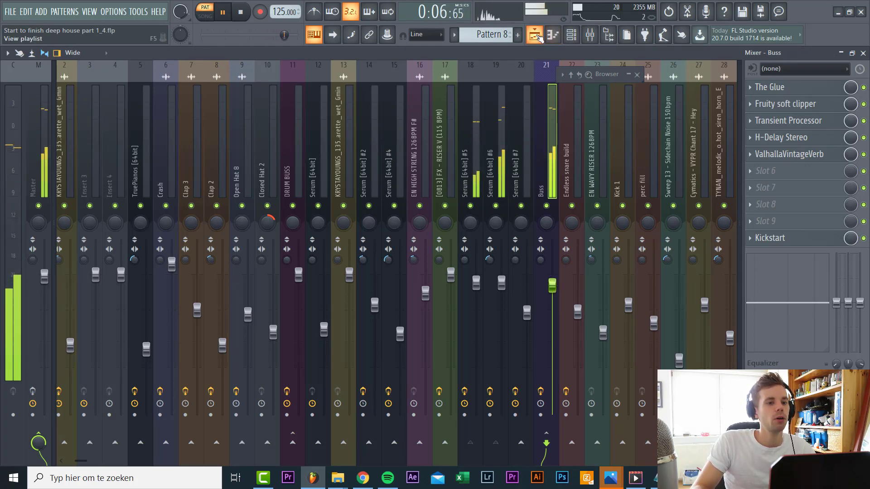
Lower the Serum #7 mixer track to about -8.0 dB while playing Pattern 10 alone, then return to the playlist
double_click(414, 357)
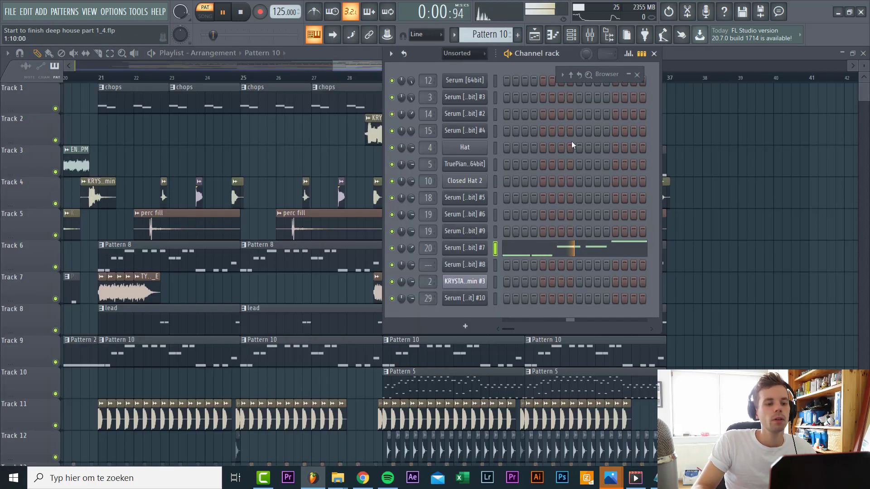
click(590, 34)
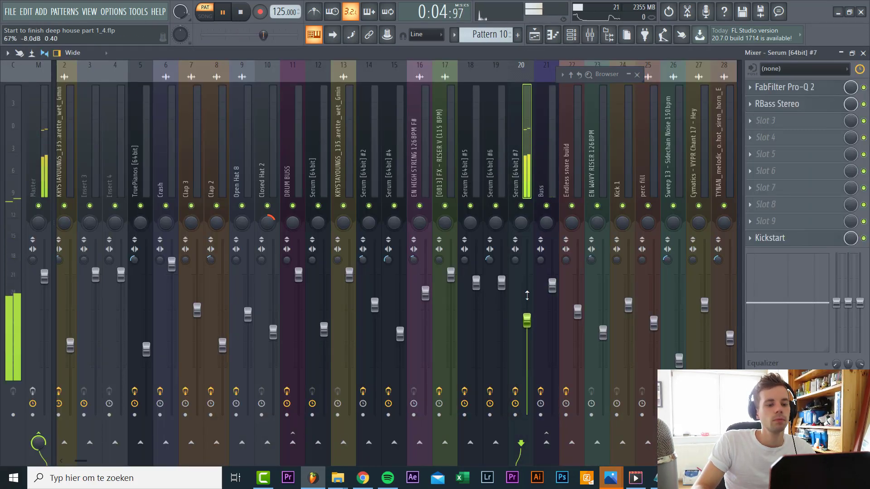
click(535, 37)
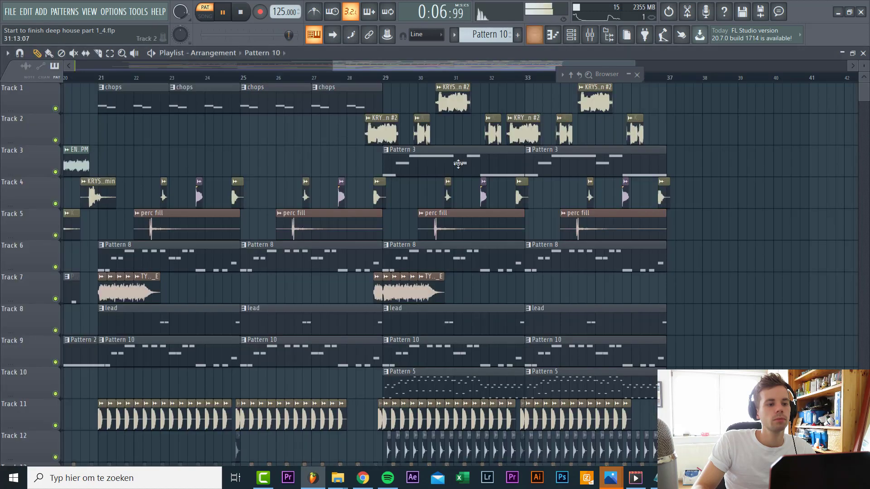
click(591, 38)
click(535, 35)
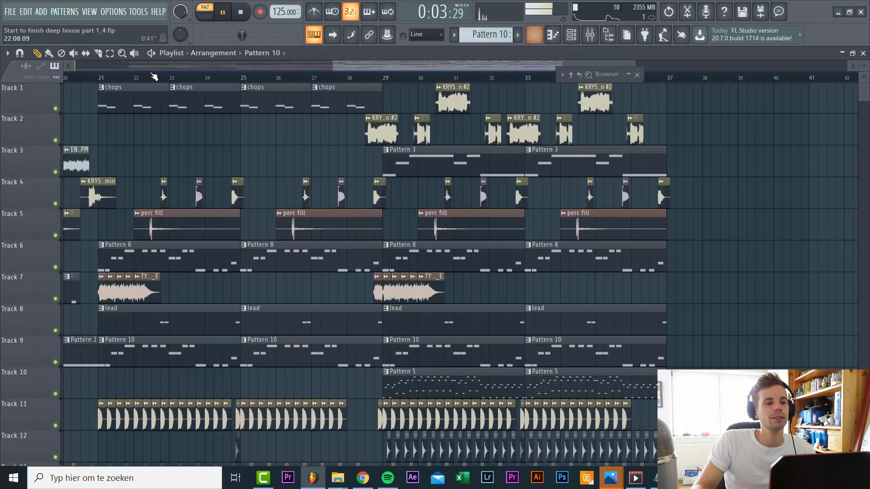
Play the full arrangement from just before bar 21 and raise the Buss mixer track's fader slightly
key(l)
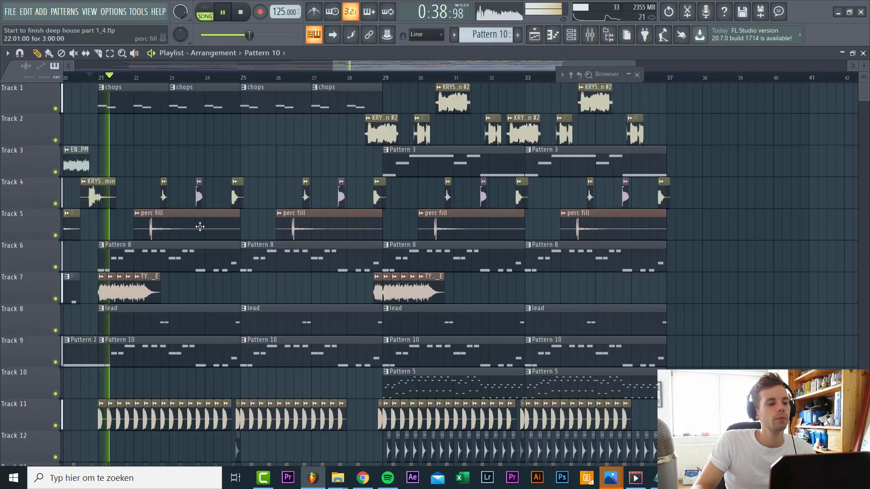
scroll(142, 227, up, 2)
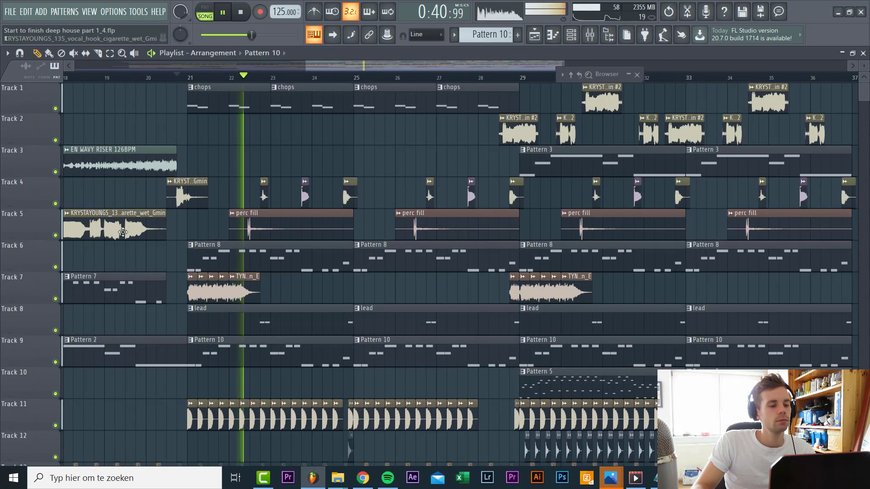
key(F9)
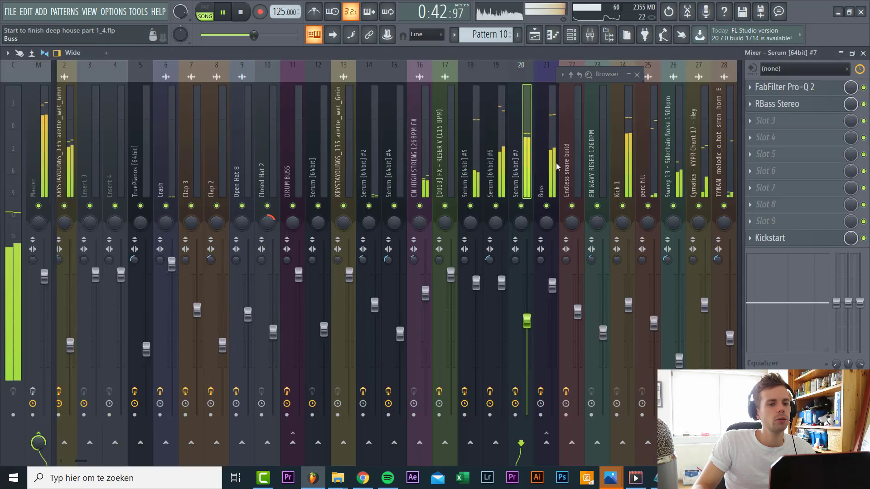
drag(552, 286, 552, 280)
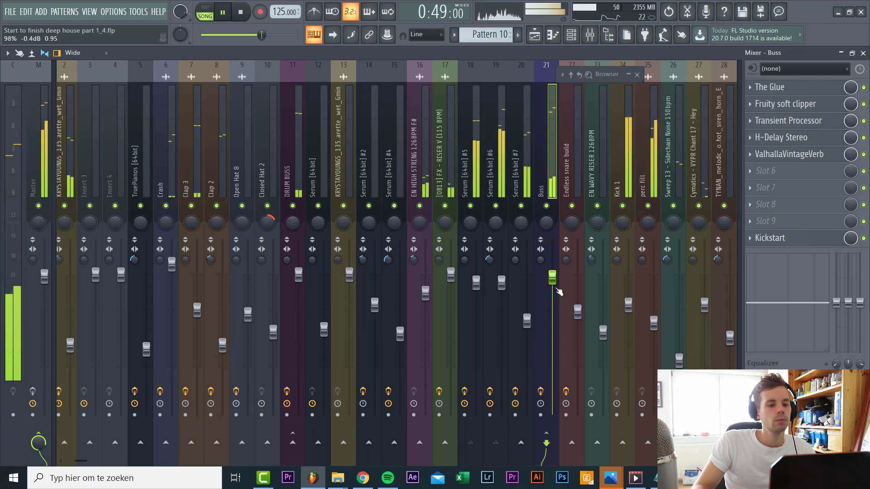
Check the vocal hook's effect slots on mixer track 13 and stop playback
click(343, 170)
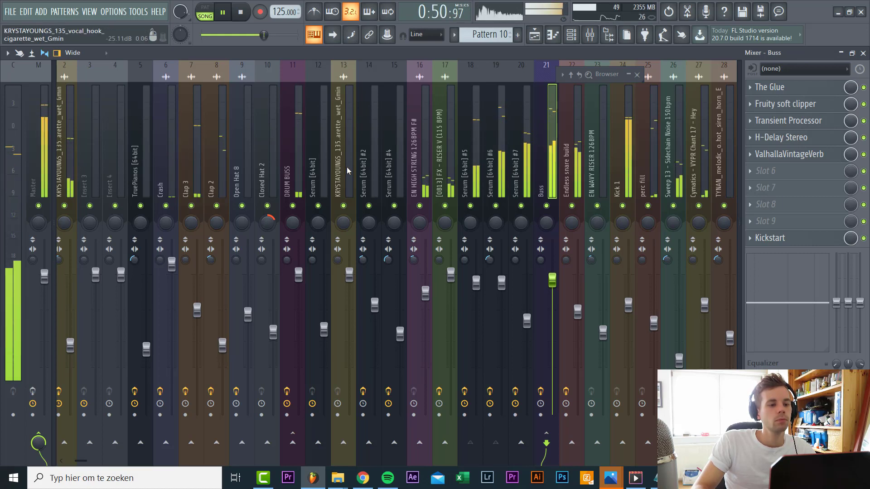
scroll(159, 162, down, 4)
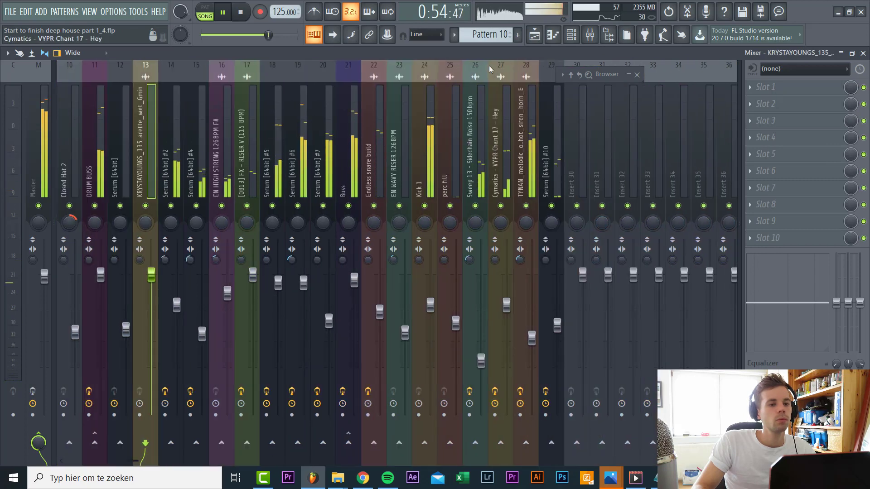
key(space)
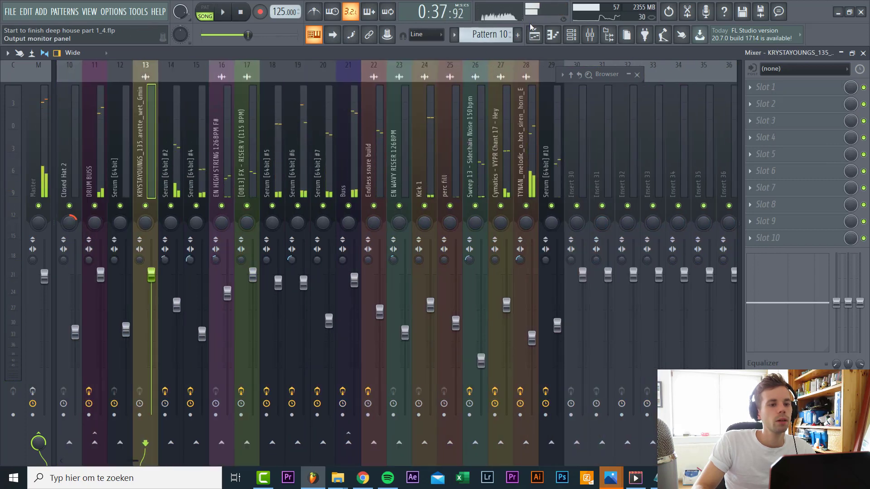
Open the chops pattern from Track 1 and show its vocal channel in the channel rack
key(F5)
double_click(403, 84)
key(F7)
key(F6)
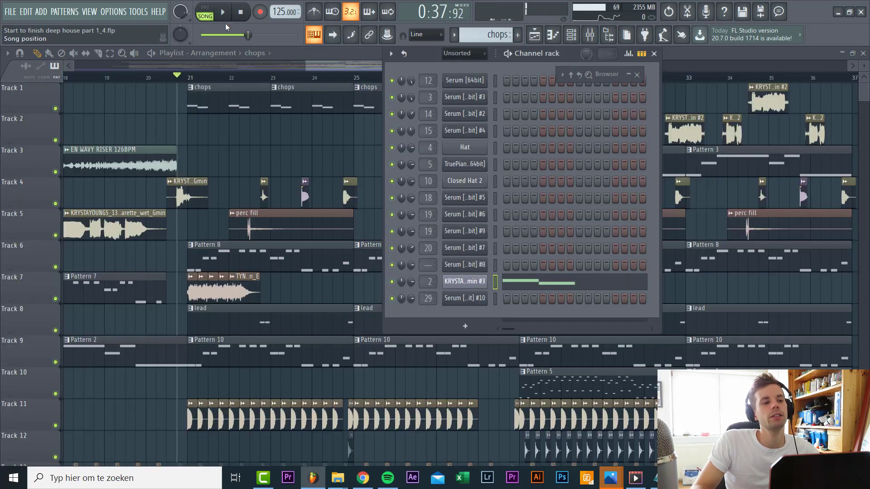
Check the chops vocal's level on mixer track 2 while its pattern plays, then play the arrangement from just after bar 25
click(598, 30)
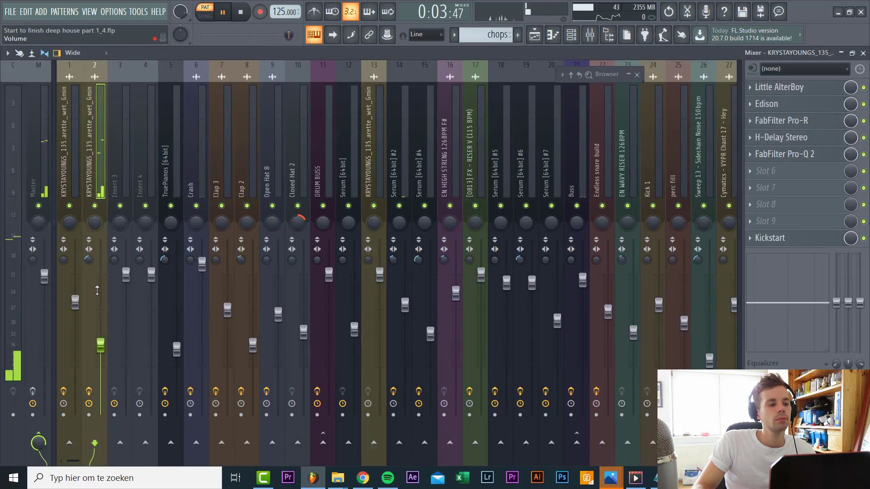
click(533, 36)
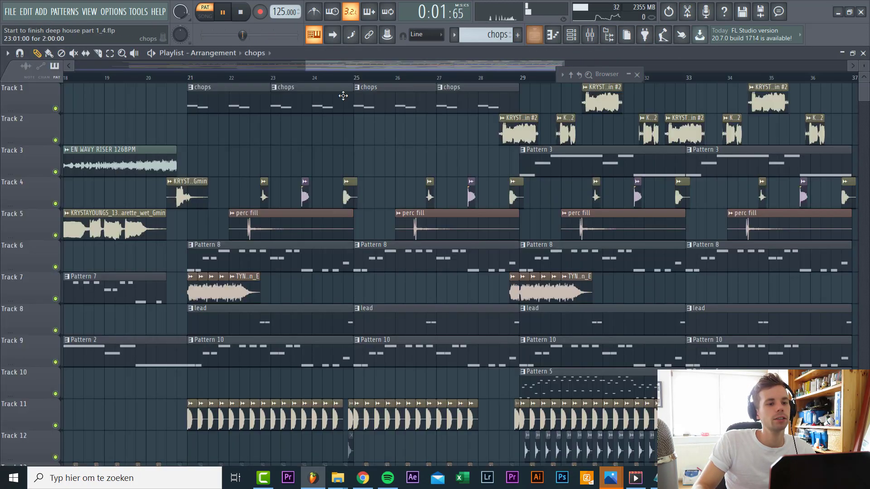
click(362, 77)
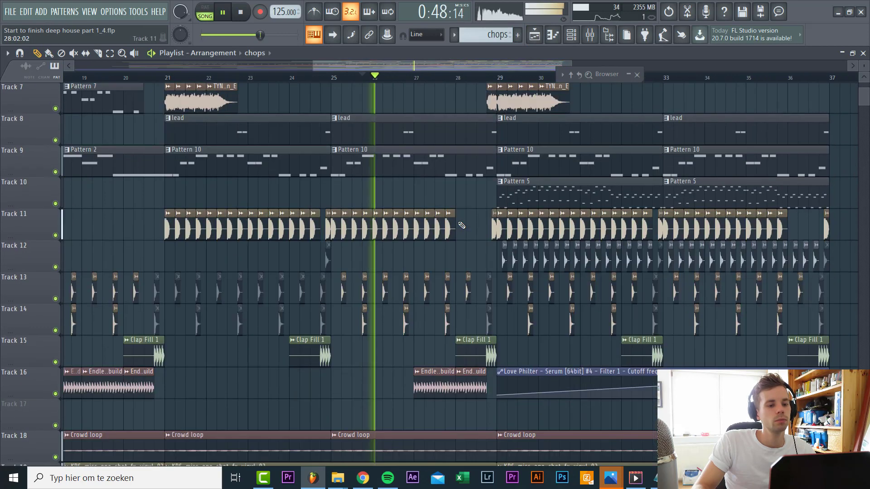
Load FabFilter Pro-Q 2 in slot 2 of the mixer track for the Endless snare build clips on Track 16
scroll(462, 225, down, 5)
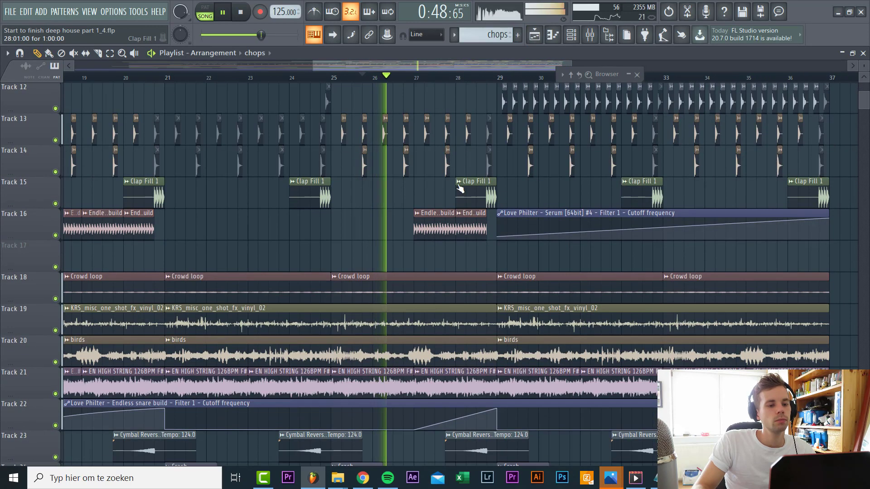
double_click(465, 215)
key(Escape)
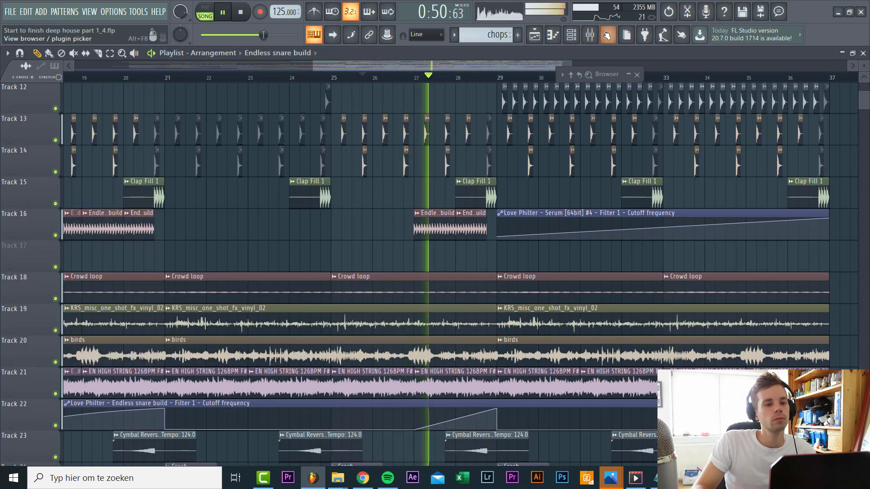
click(590, 34)
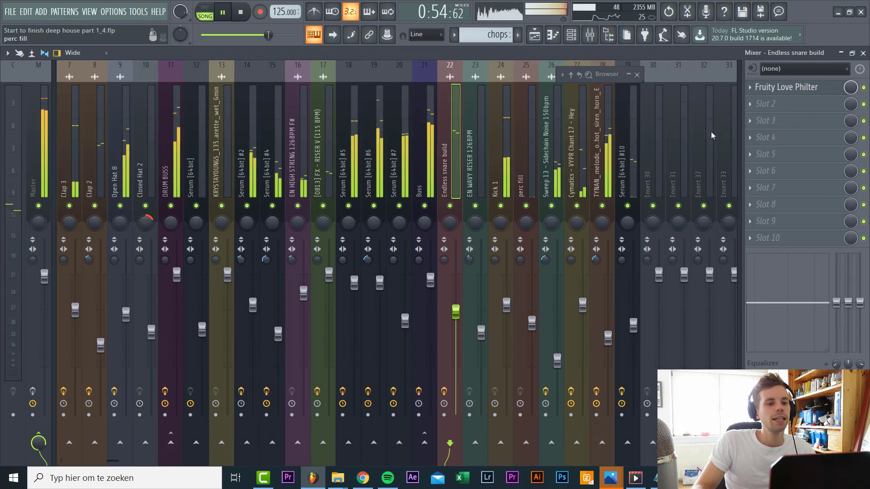
click(811, 106)
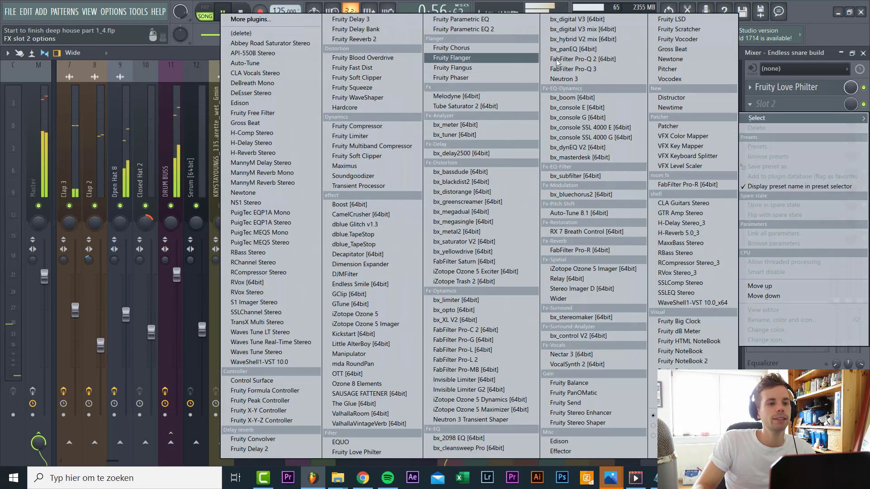
click(583, 58)
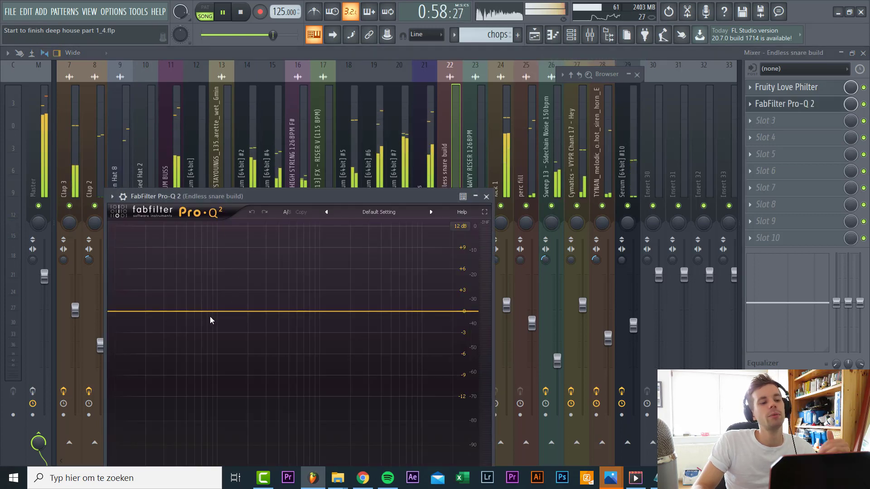
Reduce the snare build's low end with a low-cut band and a bell dip of about -2.6 dB near 136 Hz, and return to the playlist
double_click(226, 329)
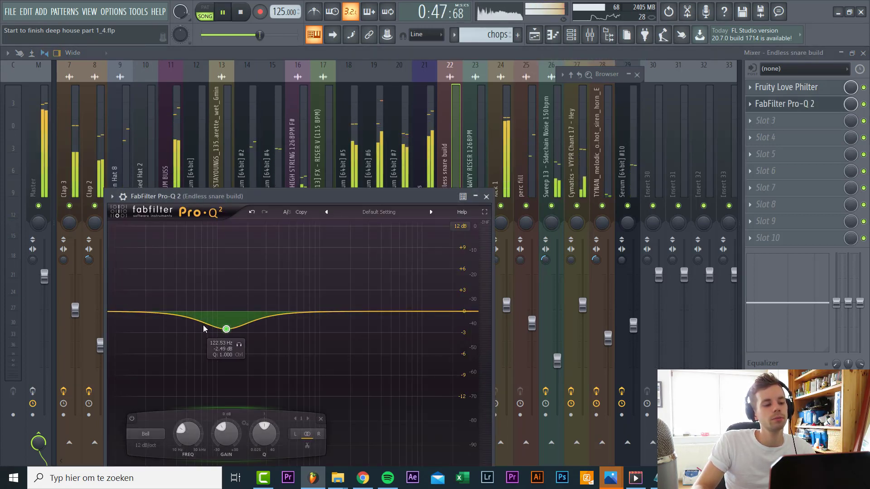
double_click(203, 329)
right_click(203, 328)
mouse_move(244, 342)
click(326, 361)
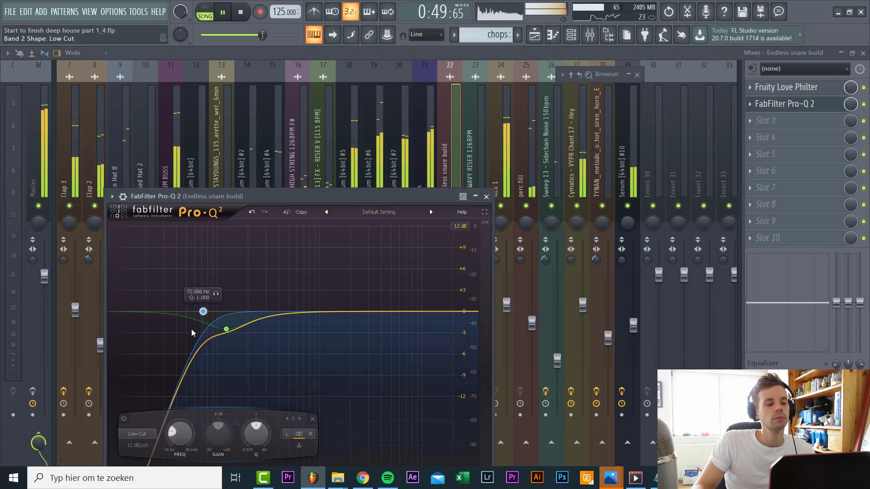
drag(203, 311, 232, 330)
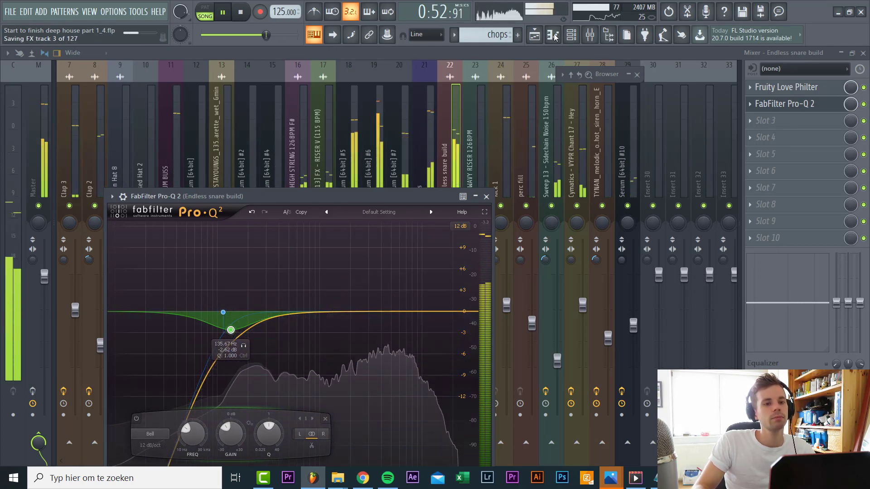
click(539, 36)
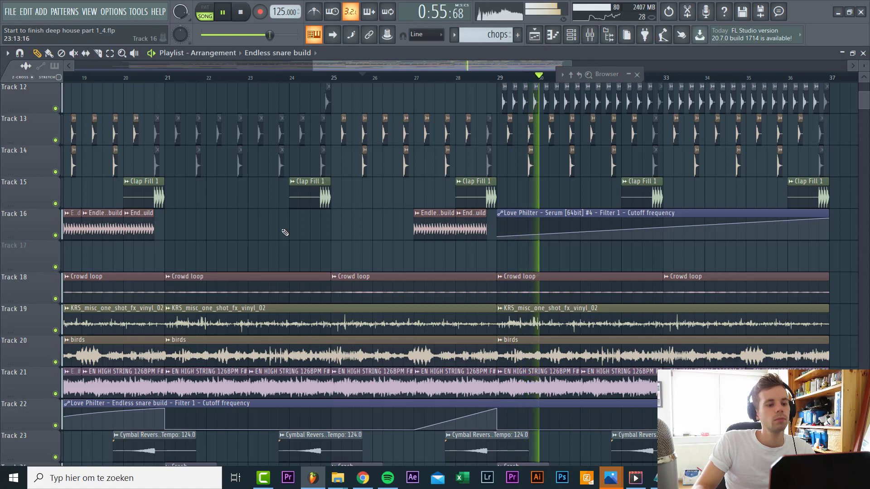
Play the arrangement from just before bar 21 and review its effect, percussion and melody tracks for remaining feedback points
scroll(284, 233, down, 5)
scroll(279, 238, up, 4)
scroll(278, 239, down, 5)
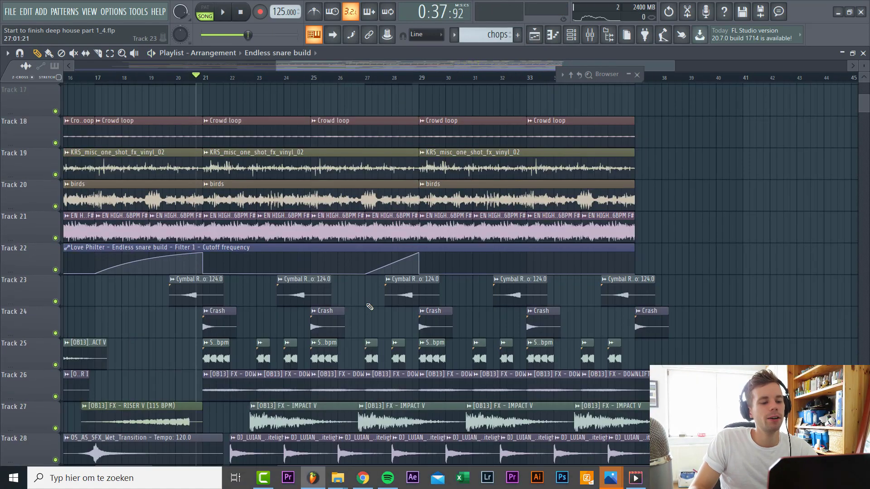
scroll(370, 307, down, 5)
key(space)
scroll(363, 268, up, 6)
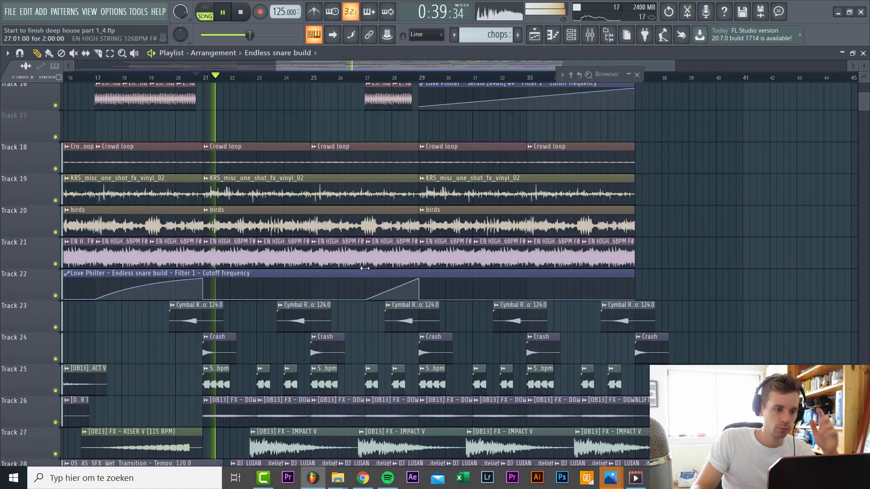
scroll(358, 265, up, 8)
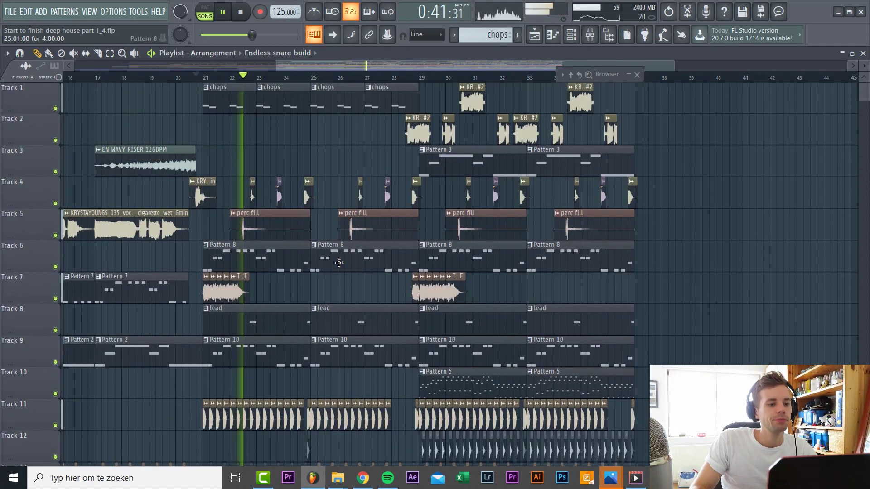
Play Pattern 8 alone and load the PuigTec MEQ5 Stereo equalizer in slot 6 of the Buss mixer track
double_click(343, 267)
key(l)
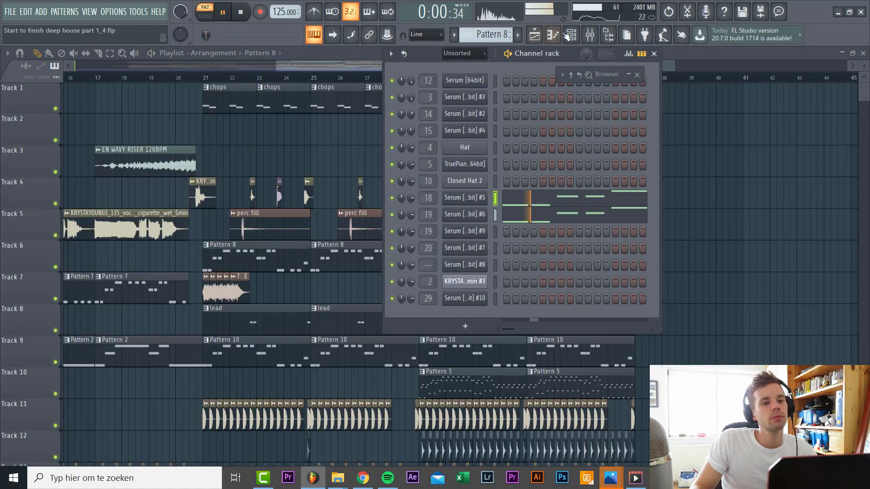
click(591, 35)
click(424, 144)
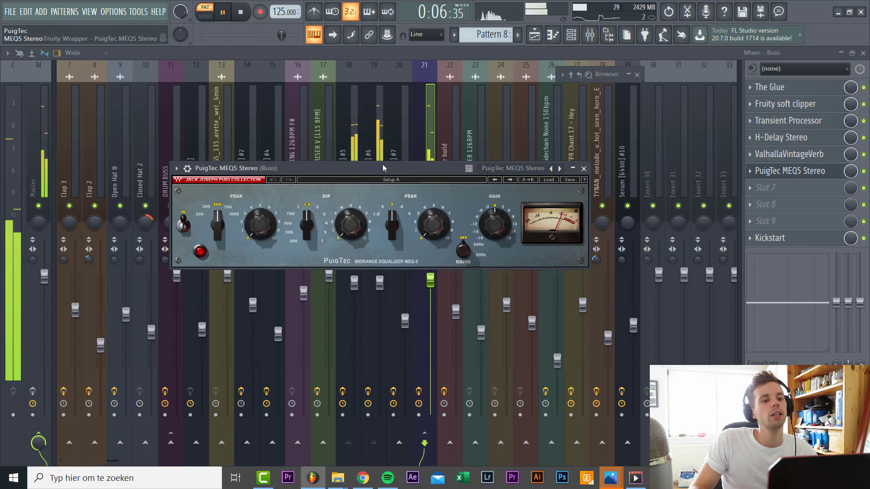
drag(383, 168, 398, 151)
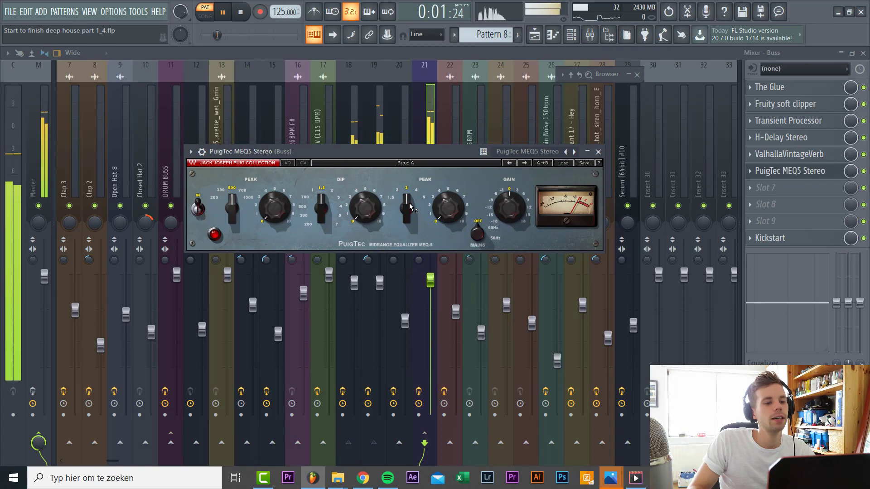
Set the MEQ5's upper peak band to 1.5, raise its boost to about 5 and adjust the output gain
drag(407, 209, 407, 211)
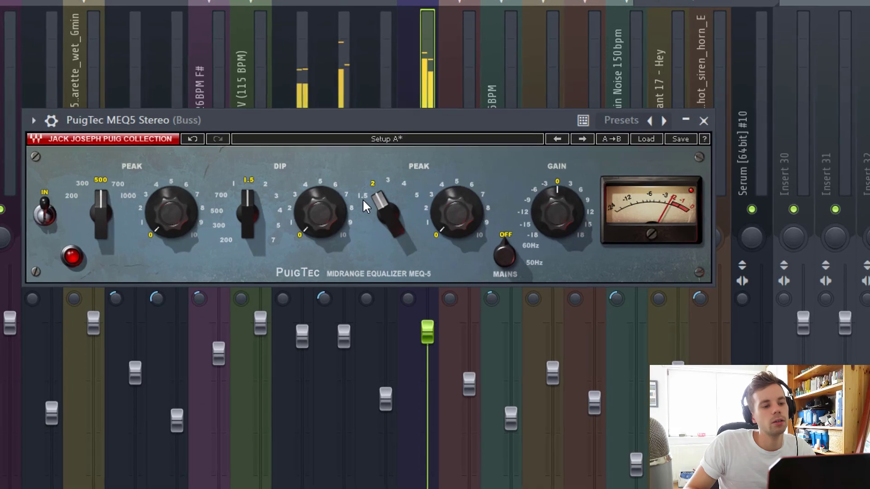
click(363, 199)
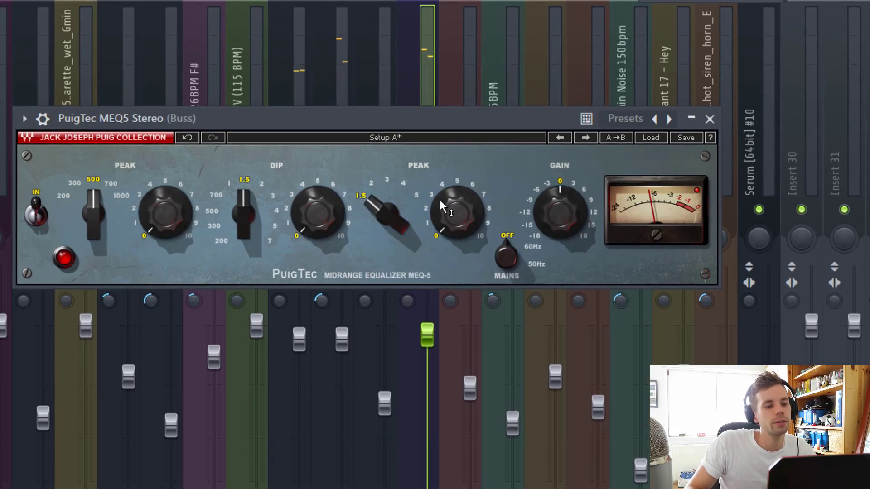
drag(440, 200, 443, 203)
drag(583, 206, 573, 211)
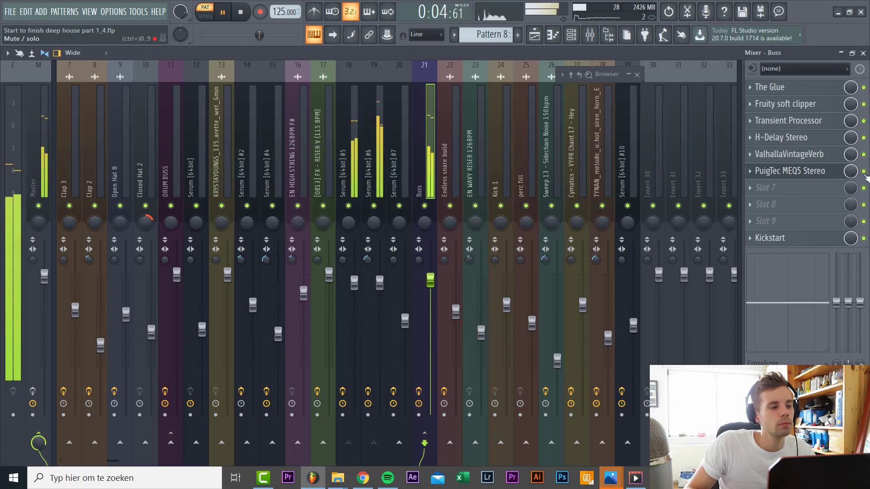
Compare Pattern 8 with the Buss track's MEQ5 on and bypassed, then return to the playlist and play the arrangement
click(815, 175)
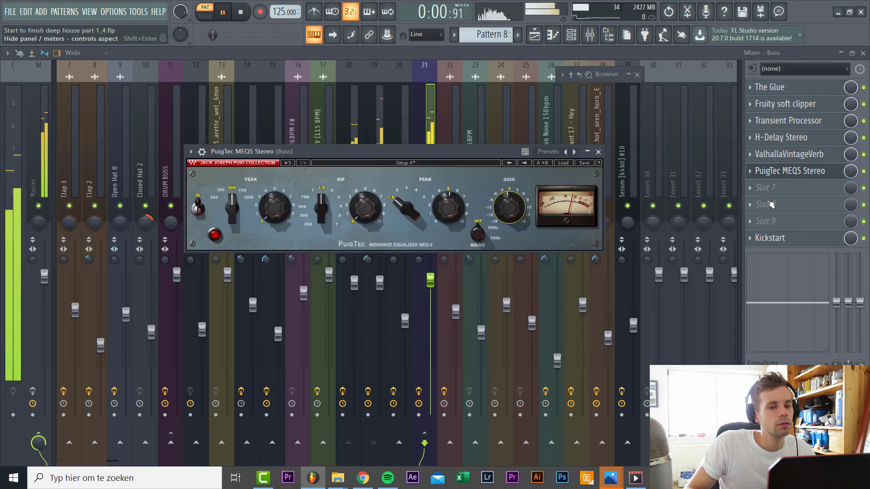
click(864, 172)
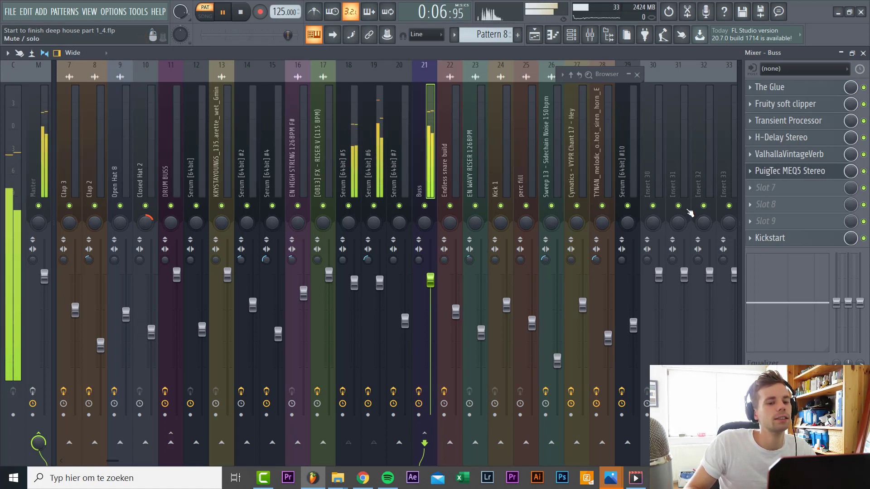
click(534, 35)
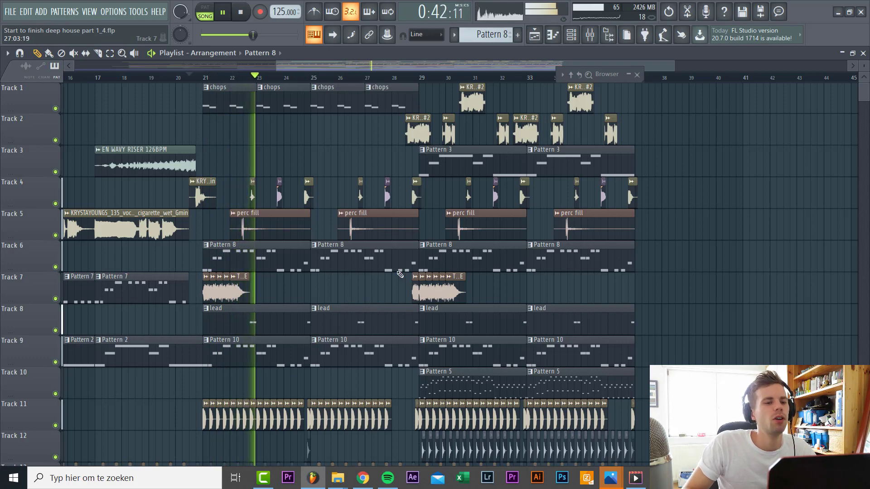
Close the floating browser, stop playback and look over all tracks of the arrangement from the intro up to bar 37
click(637, 75)
scroll(716, 306, down, 3)
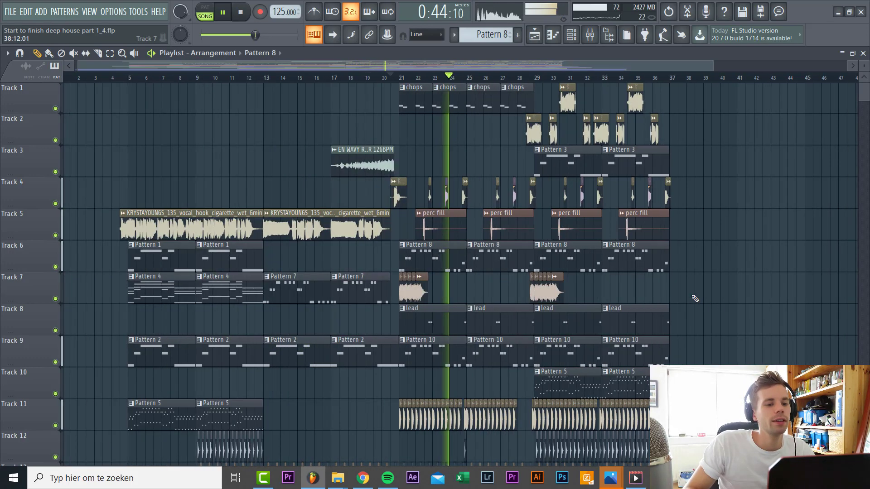
scroll(697, 299, down, 4)
scroll(698, 299, up, 4)
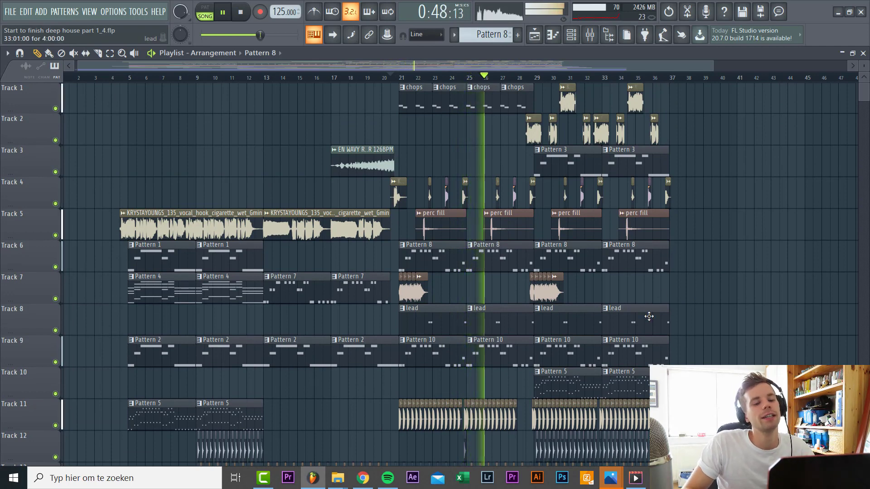
key(space)
scroll(648, 247, down, 2)
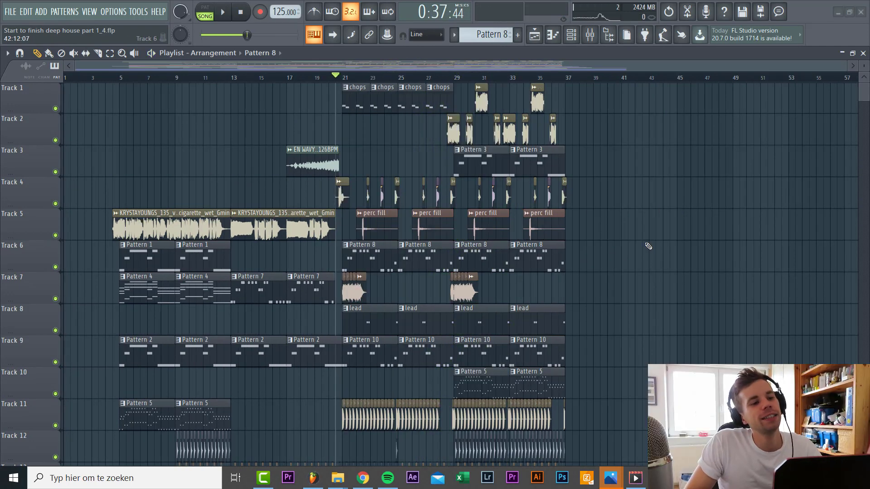
scroll(648, 246, down, 5)
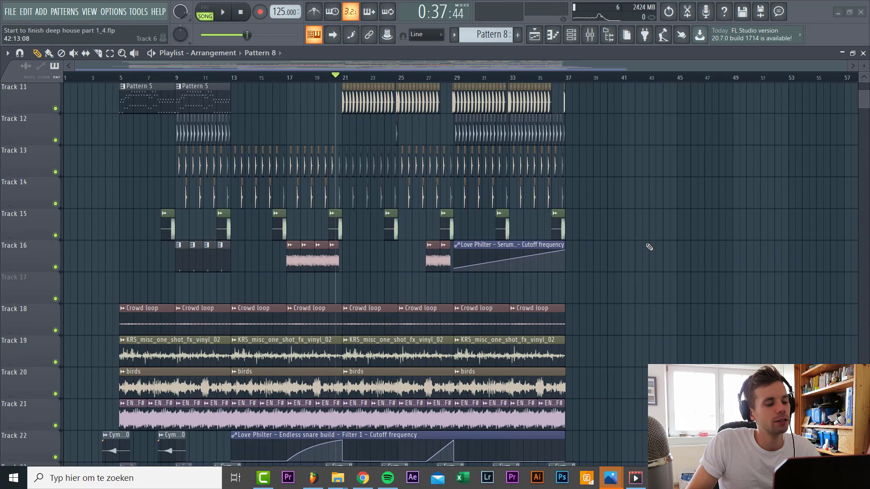
scroll(650, 247, up, 3)
scroll(649, 249, down, 4)
scroll(651, 251, up, 3)
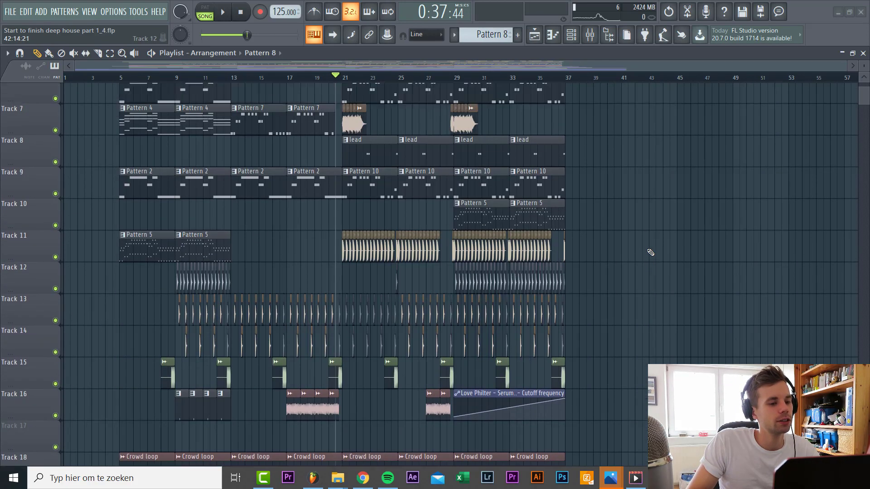
Select all playlist clips and duplicate the whole arrangement so that the copied section begins at bar 37
scroll(651, 253, up, 2)
key(ctrl+a)
scroll(216, 192, up, 4)
drag(184, 204, 581, 204)
scroll(571, 205, up, 3)
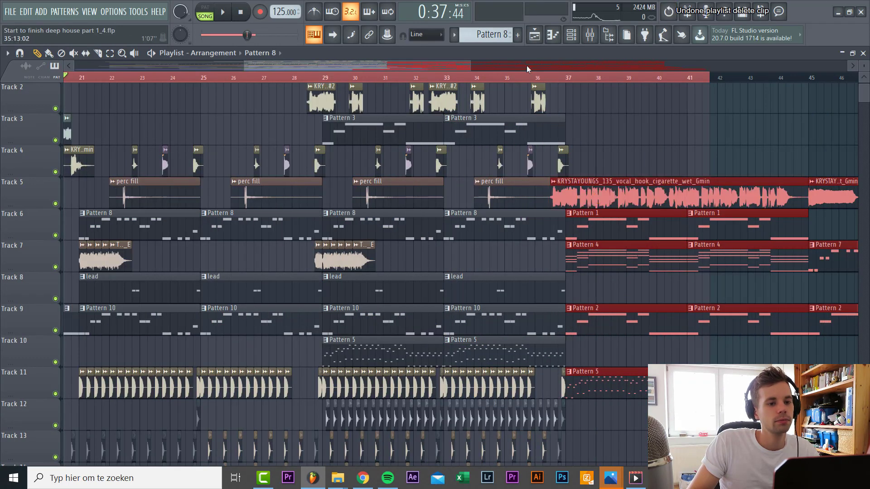
Play the transition into the copied section from just before bar 36, then clear the time selection and continue from about bar 41
click(528, 77)
key(space)
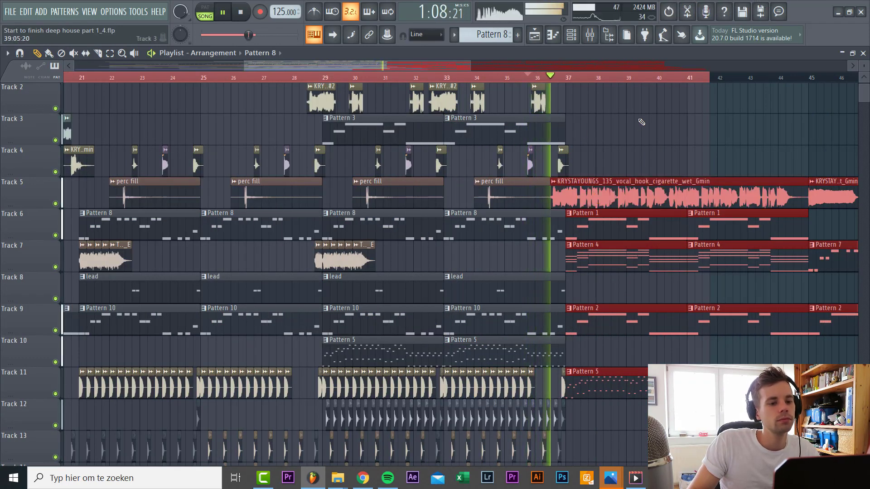
scroll(654, 175, down, 5)
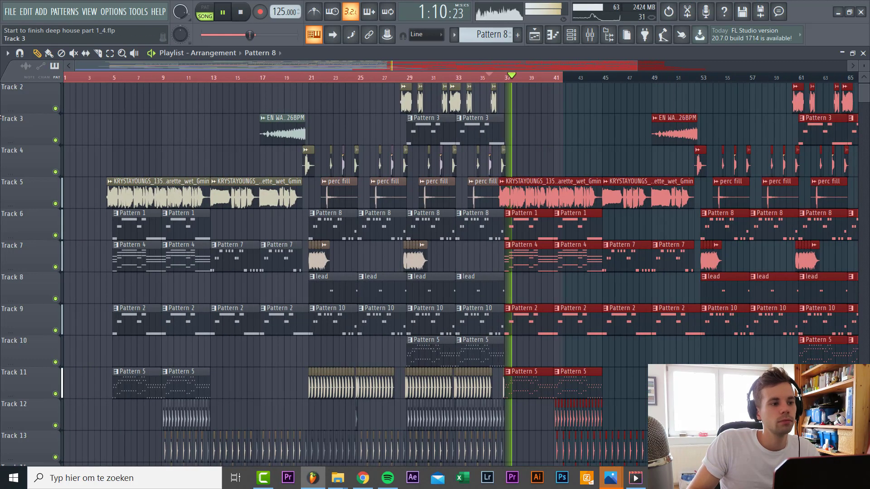
drag(90, 79, 554, 66)
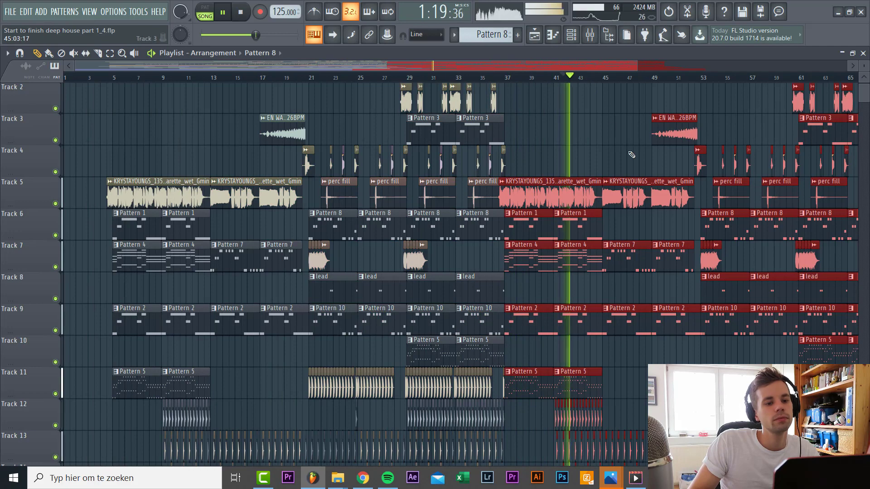
Examine the copied breakdown's clips around bars 37 to 45 across the tracks and stop playback
scroll(632, 155, up, 3)
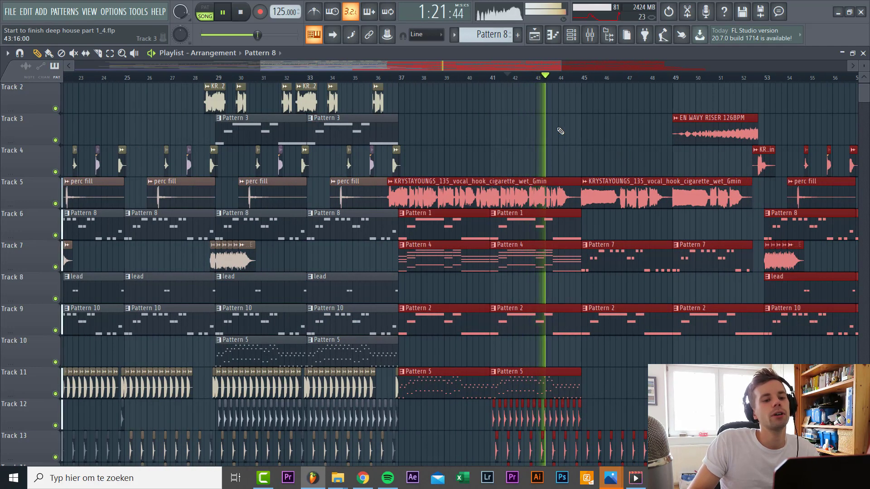
scroll(561, 131, down, 8)
key(space)
scroll(540, 154, up, 5)
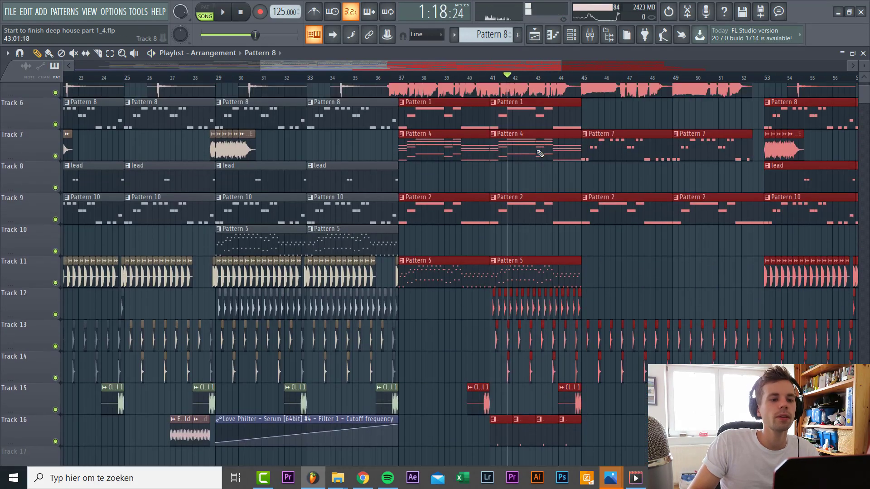
Look over the copied section's clips, play it briefly from about bar 40 and stop playback
scroll(541, 153, up, 5)
scroll(543, 161, down, 3)
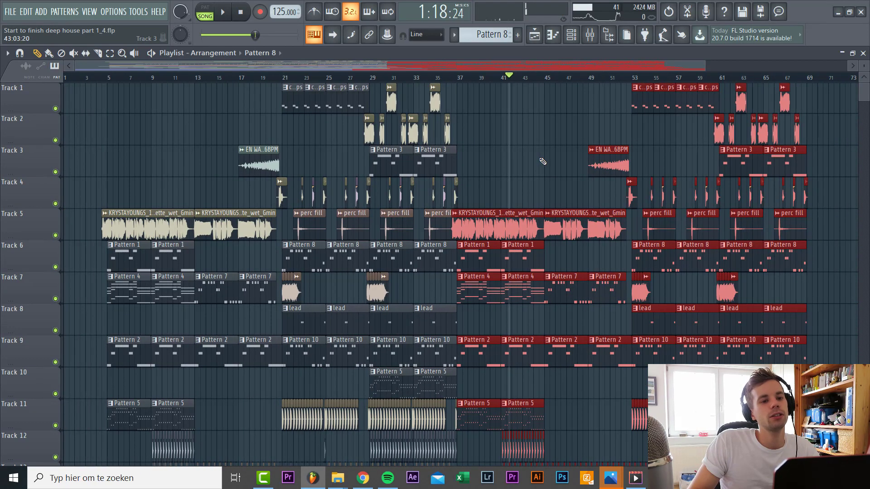
scroll(544, 159, up, 3)
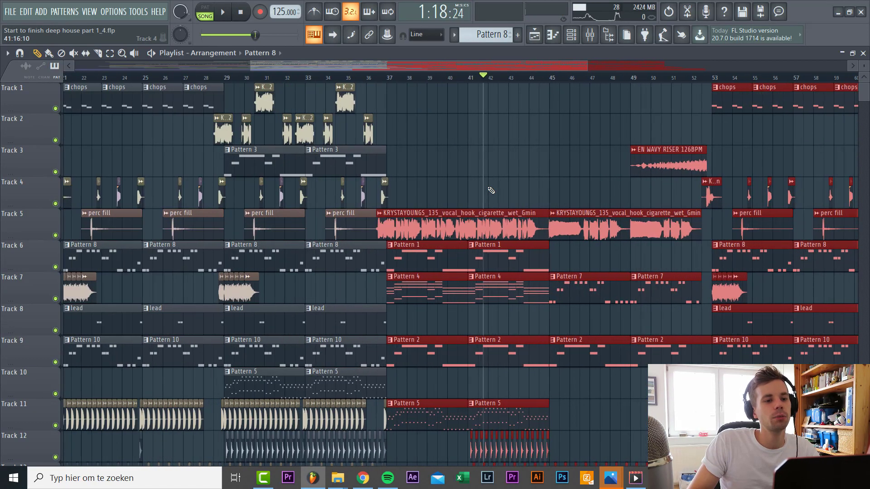
key(space)
click(455, 78)
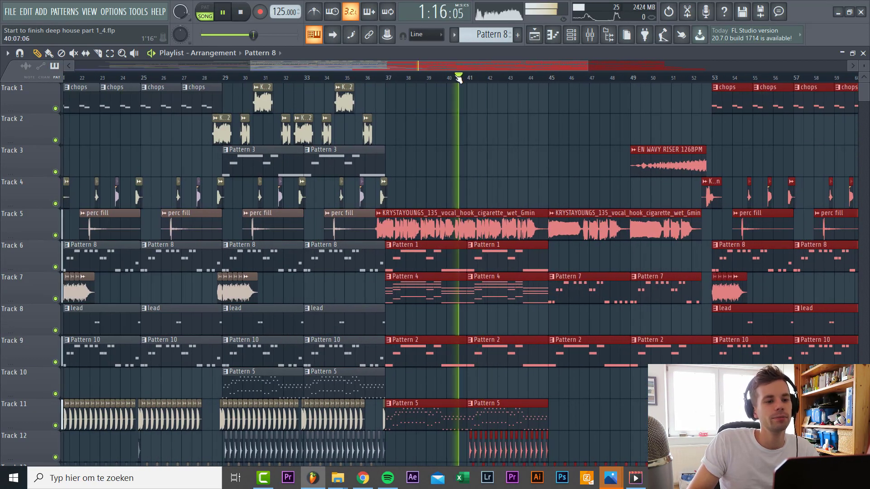
scroll(508, 140, up, 3)
scroll(508, 141, down, 4)
key(space)
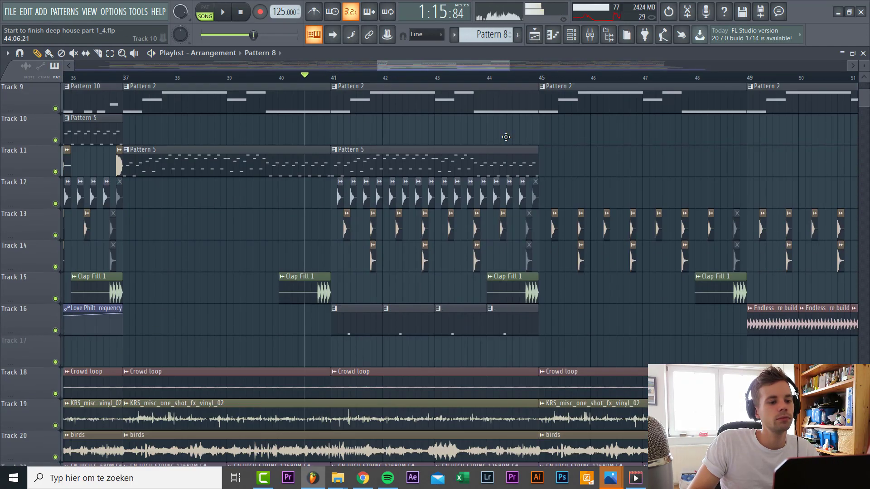
Examine the copied breakdown between bars 37 and 53 across the tracks and compare it with the first section
scroll(506, 140, down, 2)
scroll(508, 147, up, 3)
scroll(512, 155, down, 2)
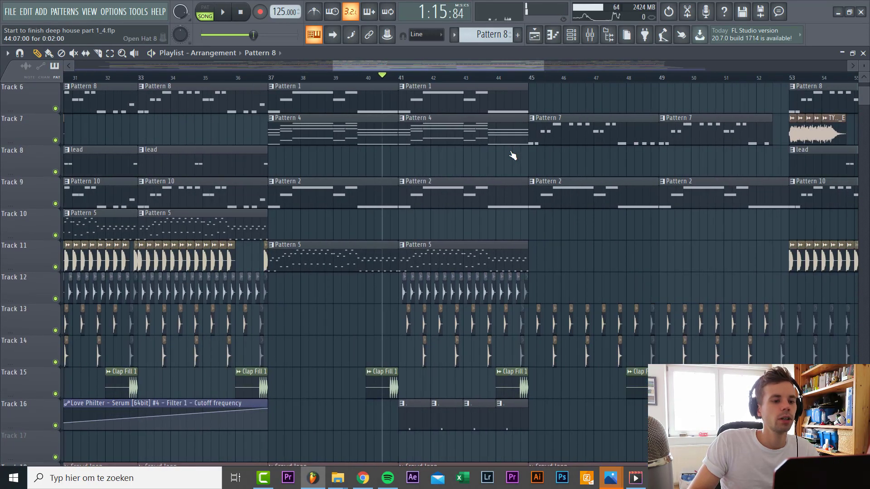
scroll(512, 156, up, 2)
scroll(512, 155, down, 3)
scroll(758, 173, up, 1)
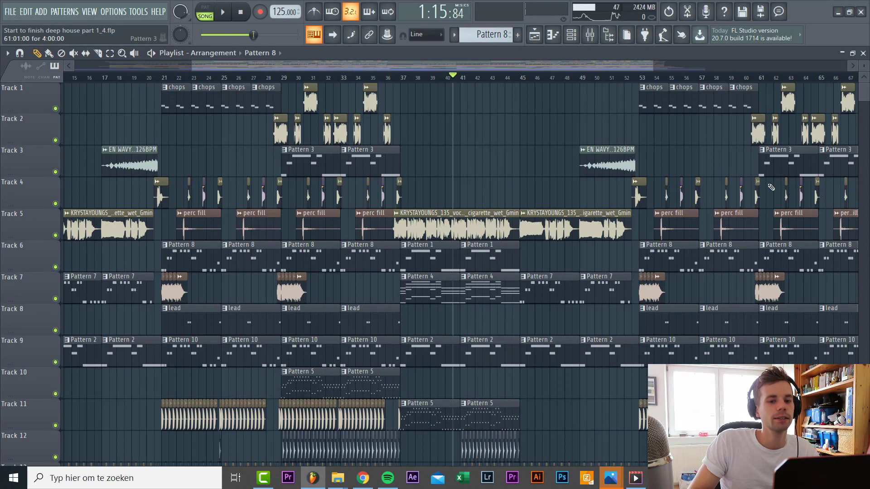
Place a row of Kick 1 clips on every beat of Track 8 from bar 41 to about bar 44 and start playback
scroll(770, 187, down, 3)
scroll(475, 213, up, 3)
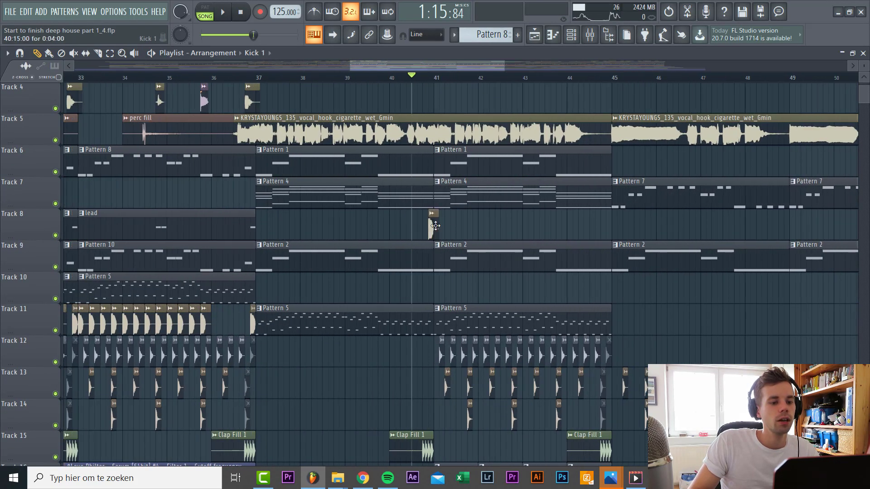
scroll(444, 230, up, 3)
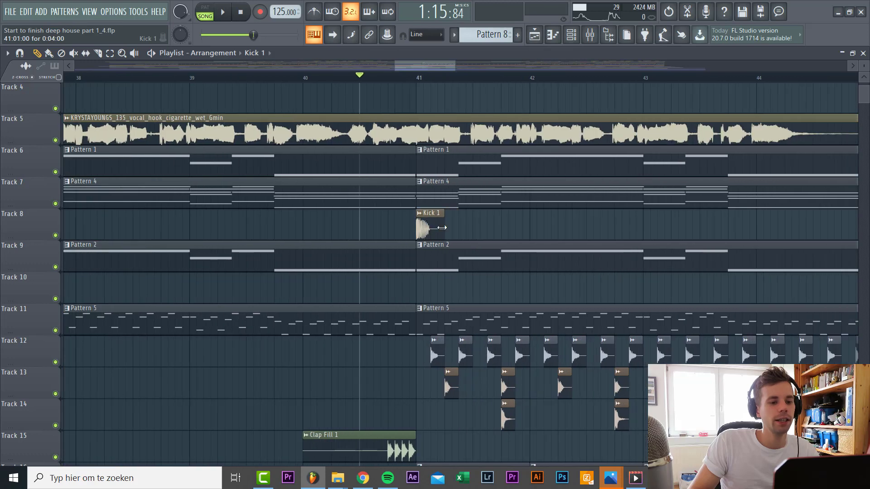
scroll(449, 232, down, 3)
drag(449, 232, 583, 227)
key(space)
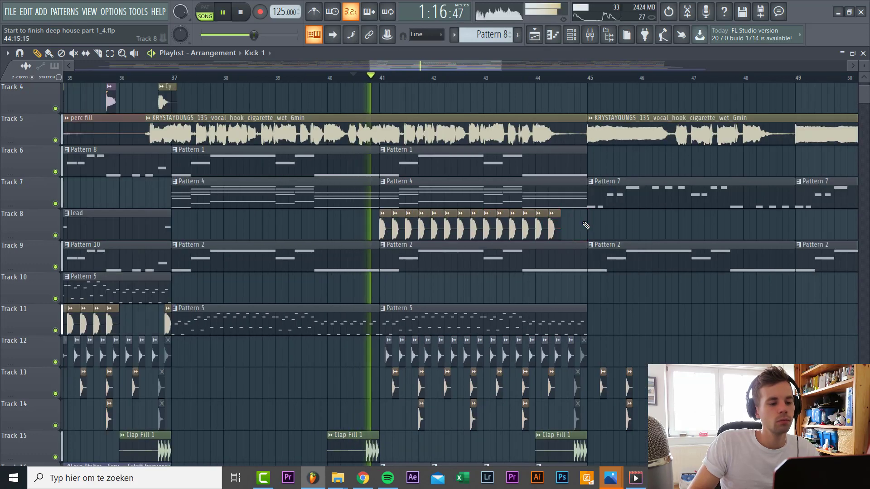
Listen to the breakdown with the new kicks while checking the clips on the lower tracks, and stop playback
scroll(562, 224, down, 6)
scroll(539, 222, up, 5)
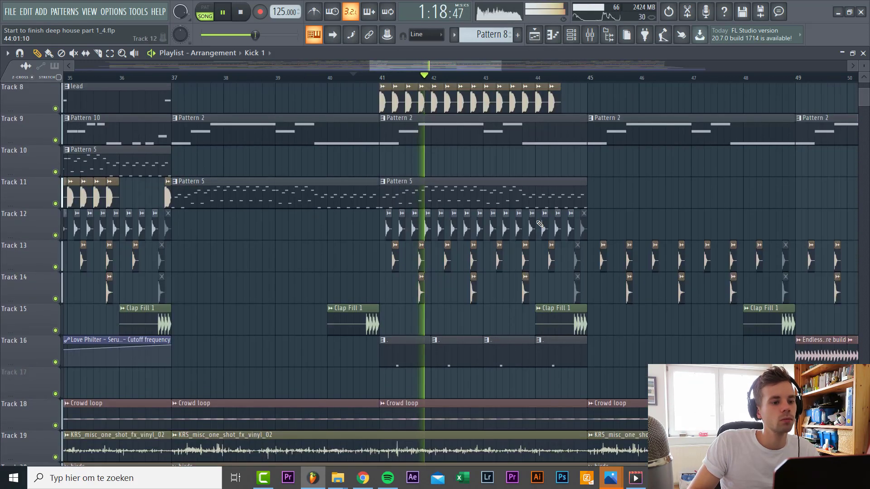
scroll(539, 222, down, 8)
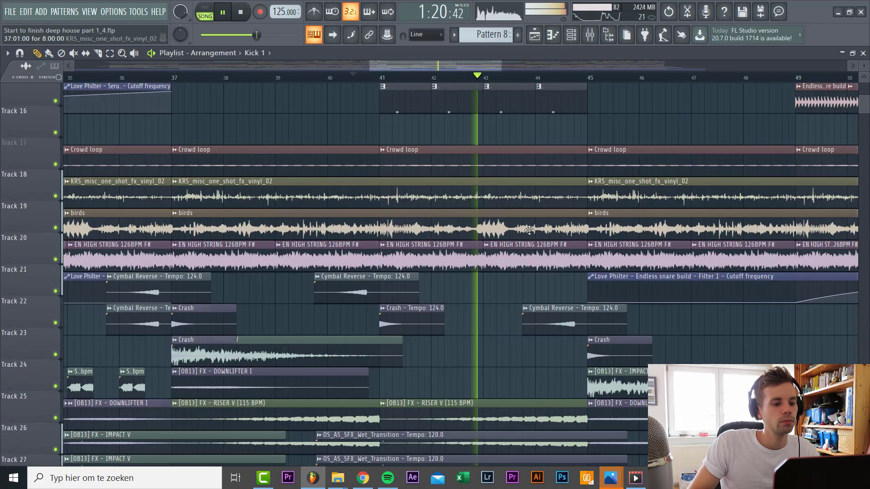
scroll(532, 234, up, 10)
ctrl+scroll(493, 229, down, 3)
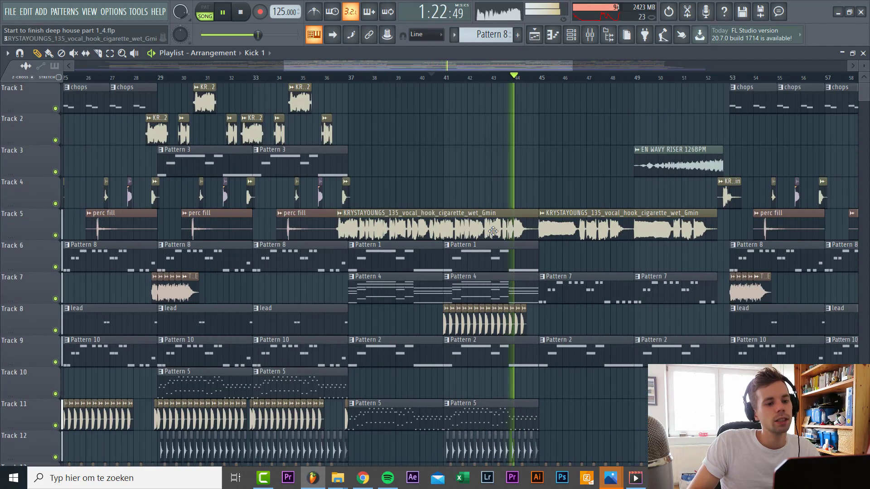
key(space)
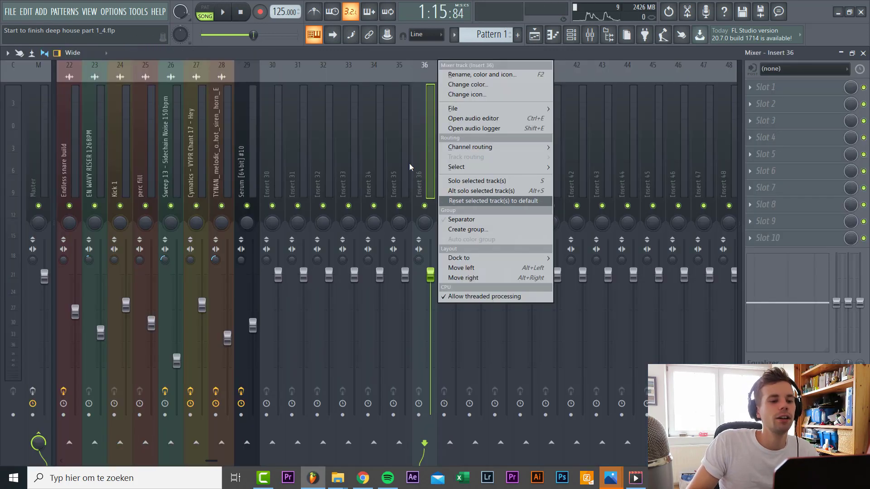
Dock the empty mixer track Insert 36 to the right and rename it "Second break"
click(423, 161)
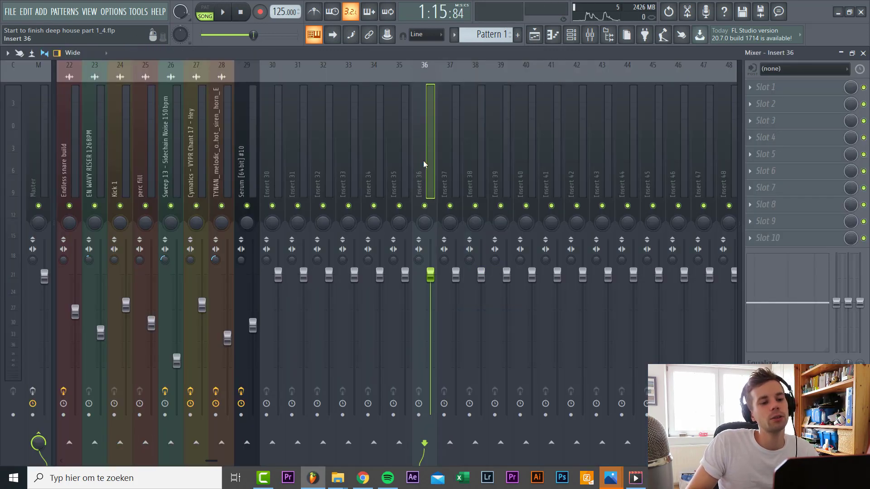
right_click(423, 160)
mouse_move(494, 256)
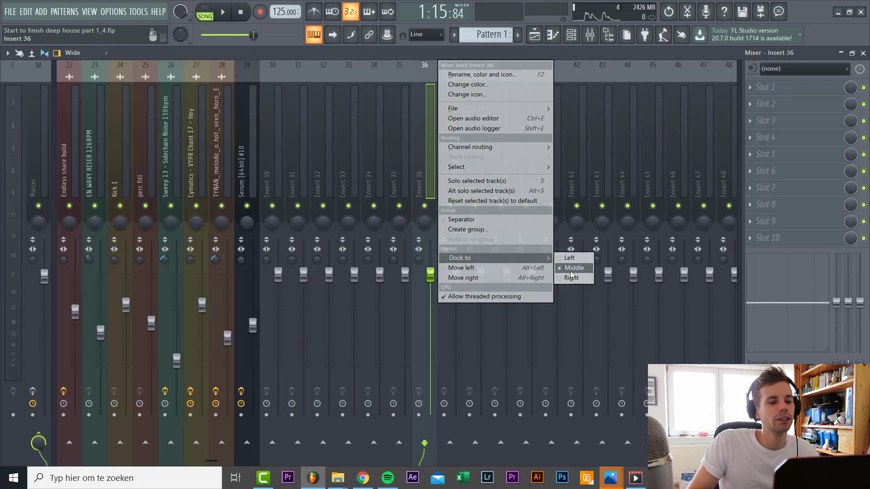
click(571, 280)
right_click(734, 156)
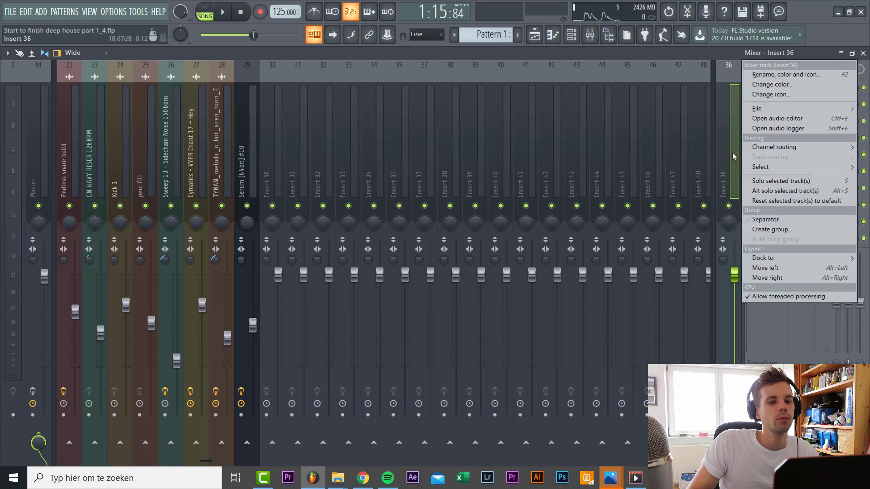
click(776, 77)
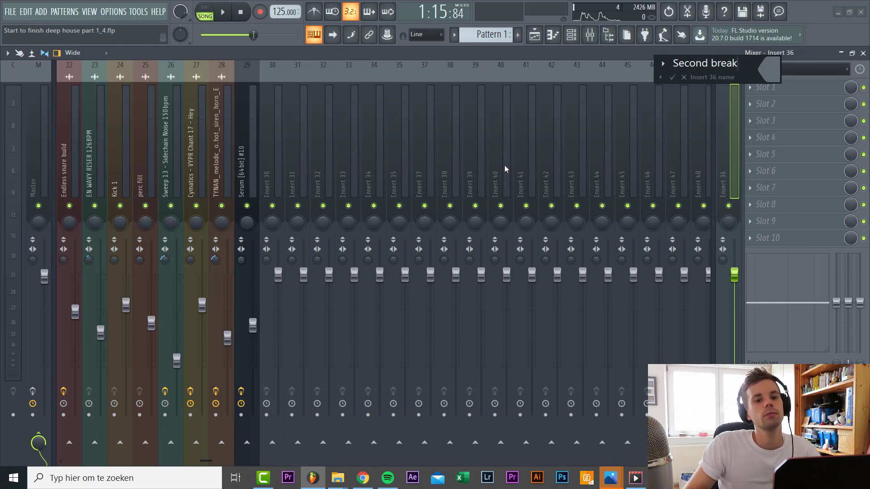
key(Return)
Find the mixer track of Pattern 1's Serum instrument and send it to the Second break track
click(535, 35)
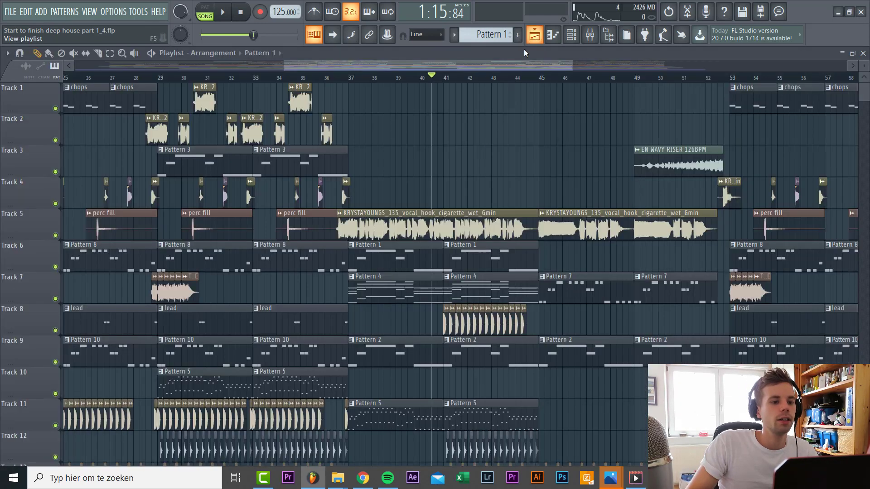
scroll(487, 242, up, 3)
double_click(500, 248)
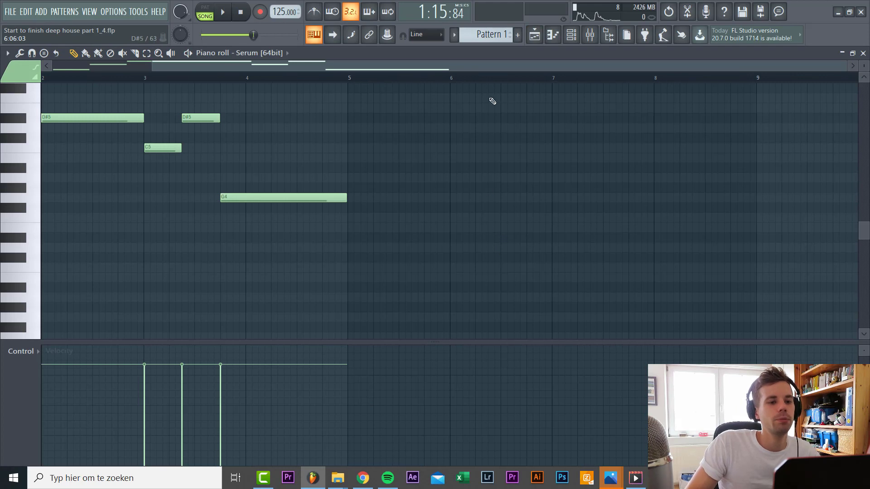
click(556, 39)
click(590, 35)
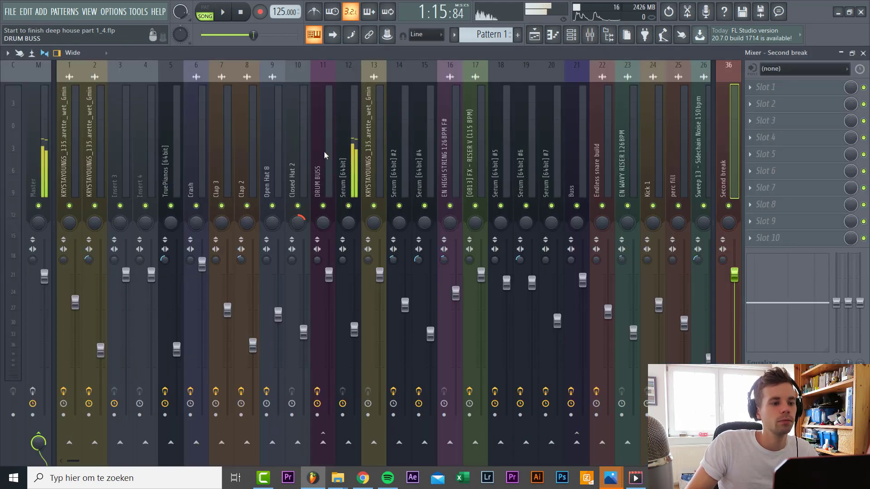
click(352, 153)
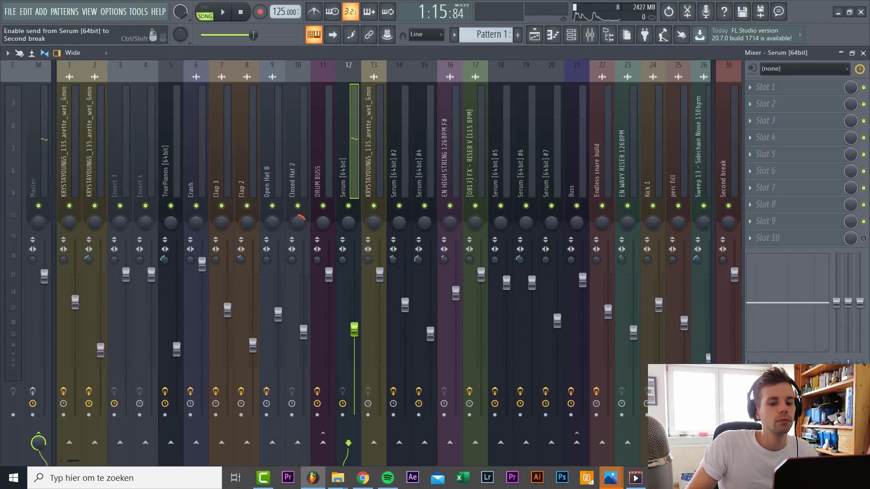
Trace the instruments of Patterns 4 and 5 to their mixer tracks and route them to Second break
key(F9)
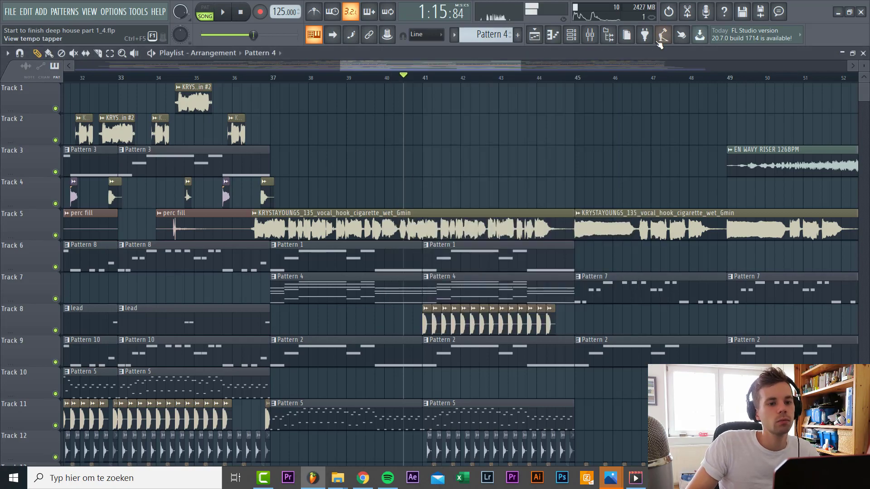
key(F9)
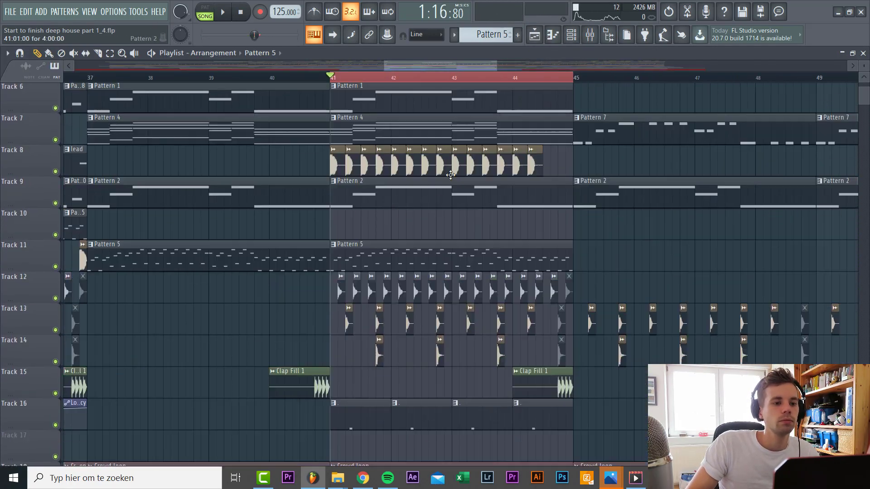
key(F9)
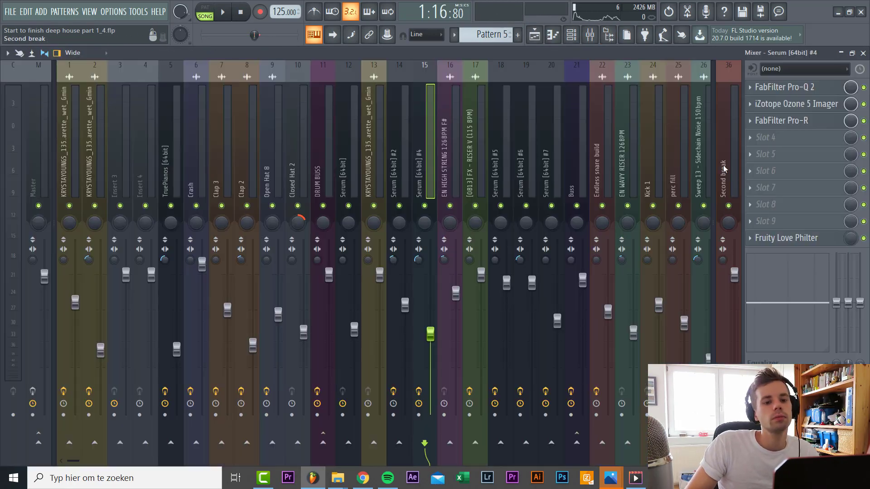
Load Kickstart into effect slot 10 of the Second break mixer track and audition the selected bars 41 to 45
key(space)
key(space)
click(743, 232)
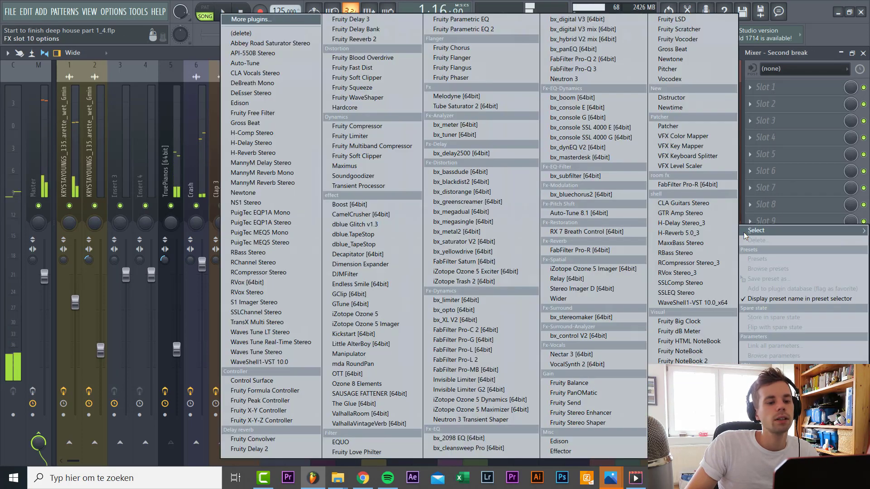
click(389, 334)
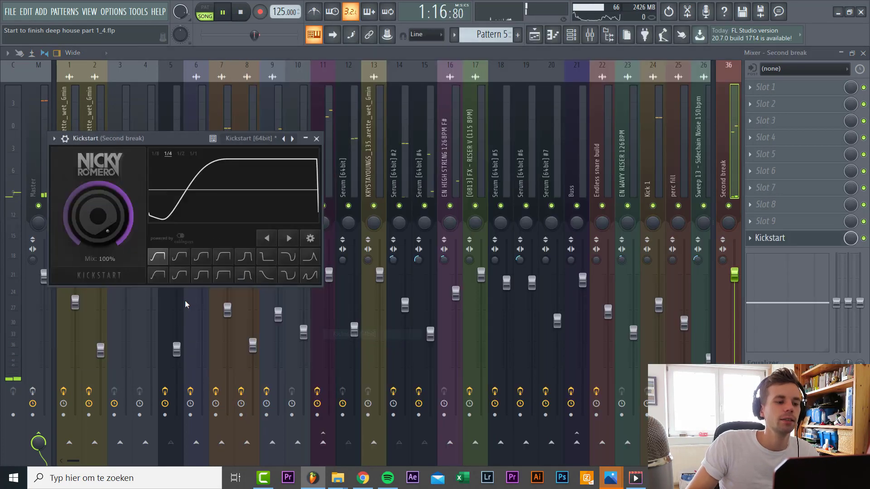
key(space)
Add Fruity Love Philter to slot 1 of Second break and create an automation clip for its filter 1 cutoff
click(771, 87)
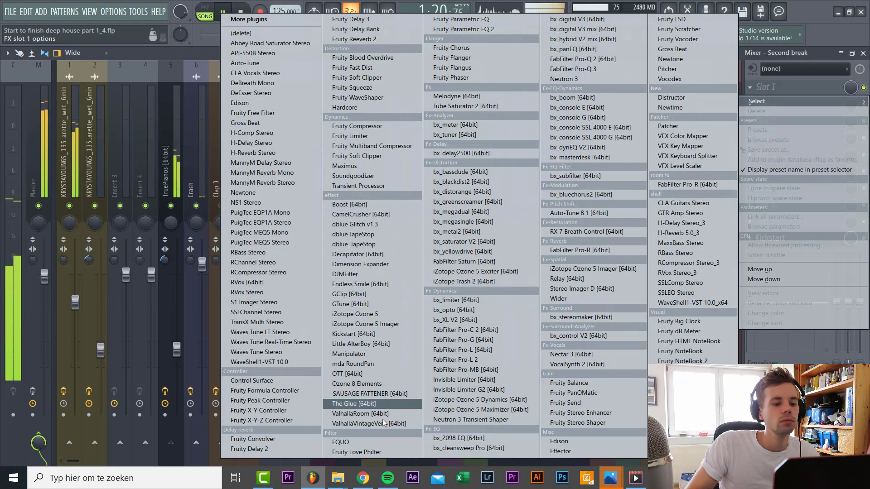
click(358, 452)
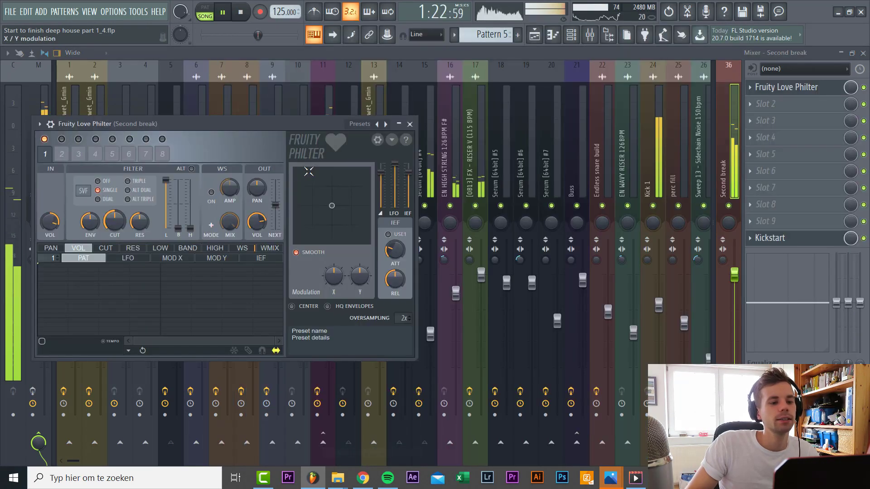
right_click(117, 221)
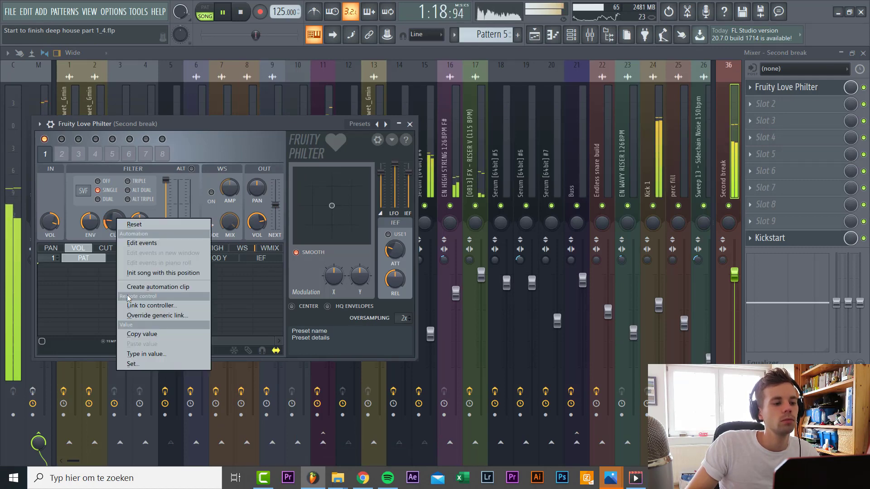
key(Escape)
key(Escape)
Create an automation clip for Kickstart's mix level and show it in the playlist
right_click(850, 238)
click(841, 304)
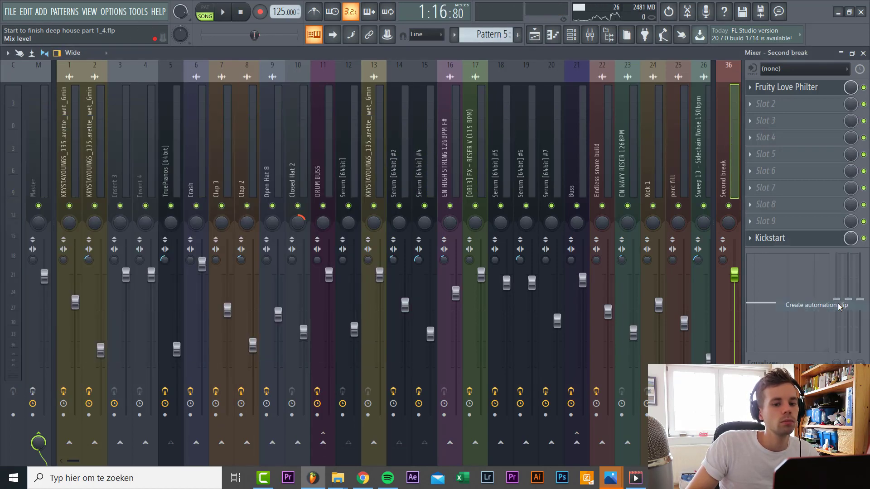
click(534, 35)
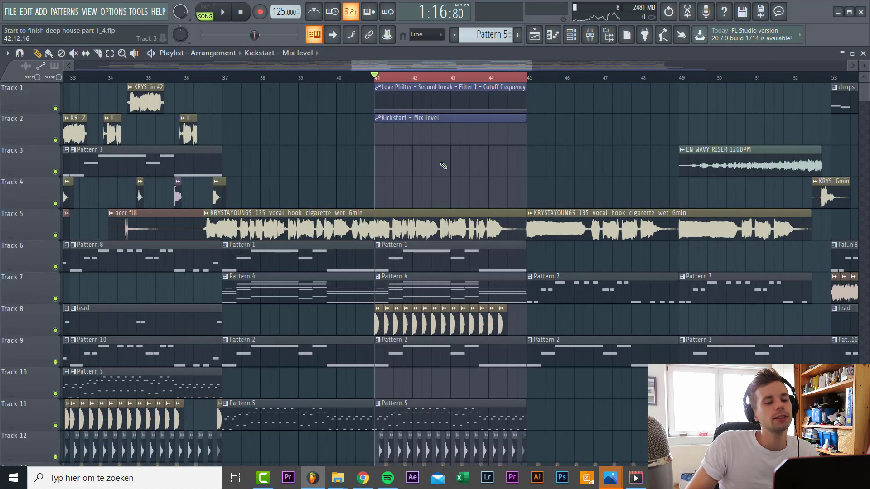
Locate the mixer track used by the Kick 1 clips on Track 8 and look over the other mixer tracks
double_click(432, 327)
click(599, 39)
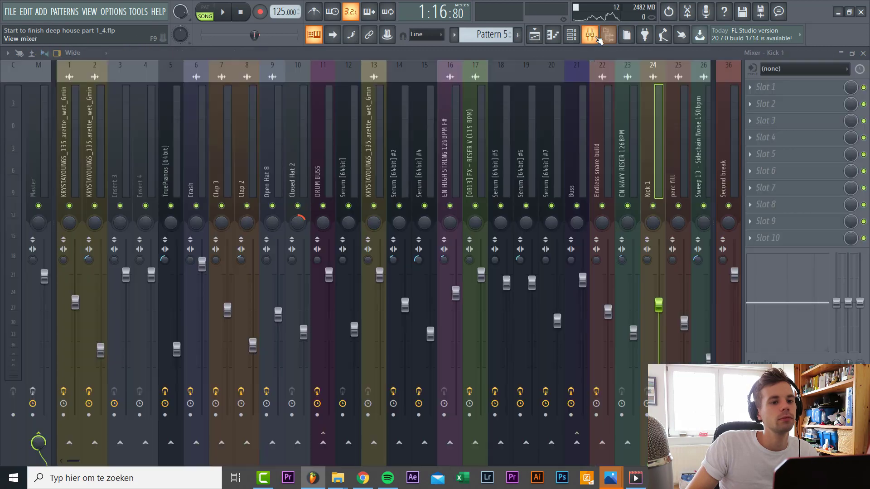
scroll(263, 145, right, 3)
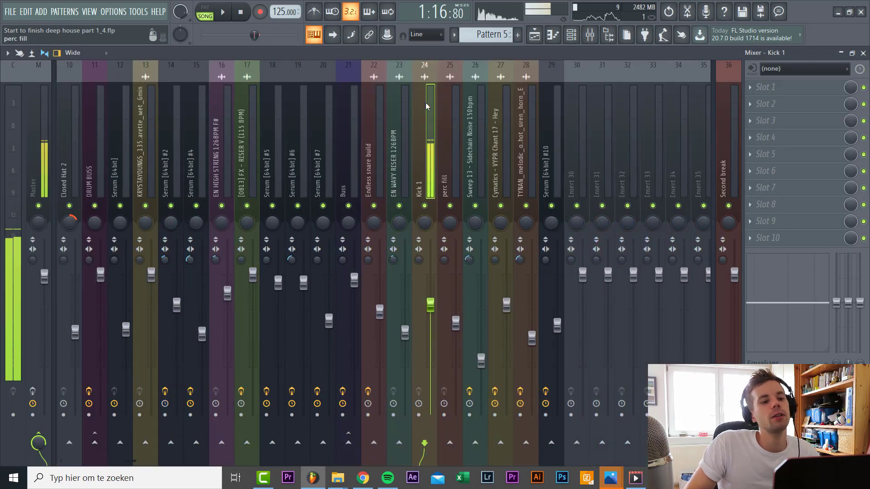
scroll(428, 145, right, 1)
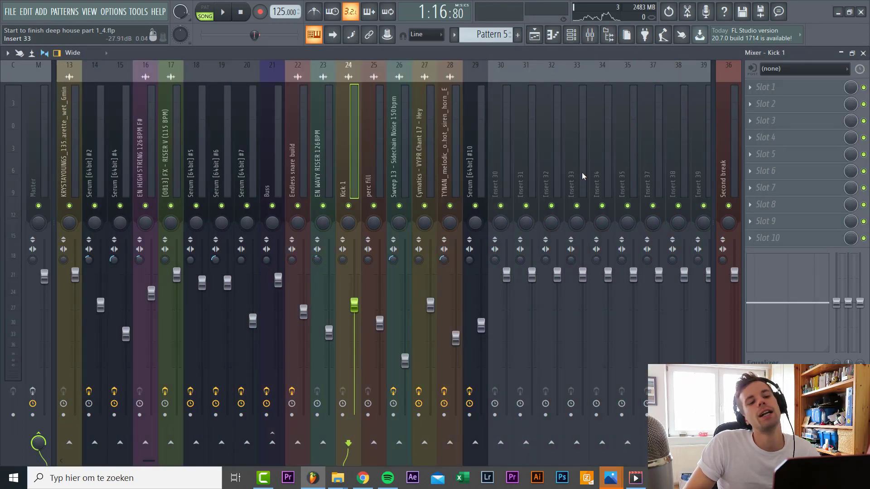
scroll(451, 175, left, 4)
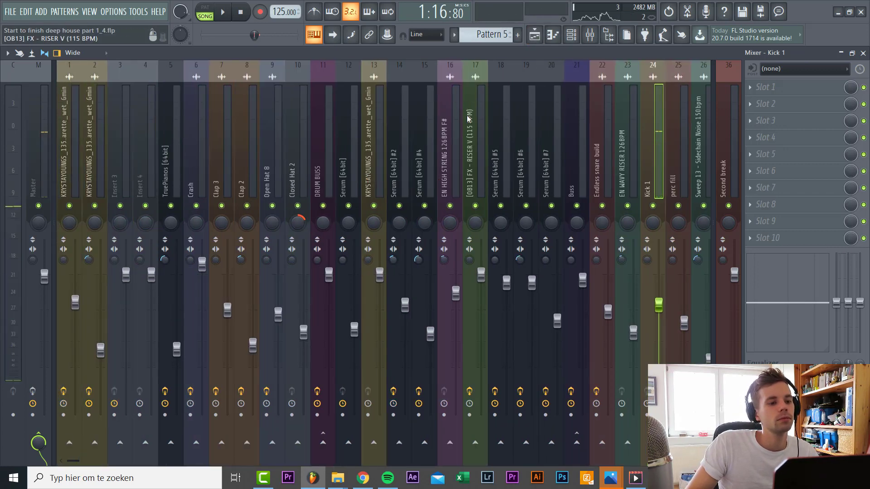
Dock the empty mixer track Insert 34 to the right, beside the Second break track
click(324, 157)
scroll(420, 124, right, 4)
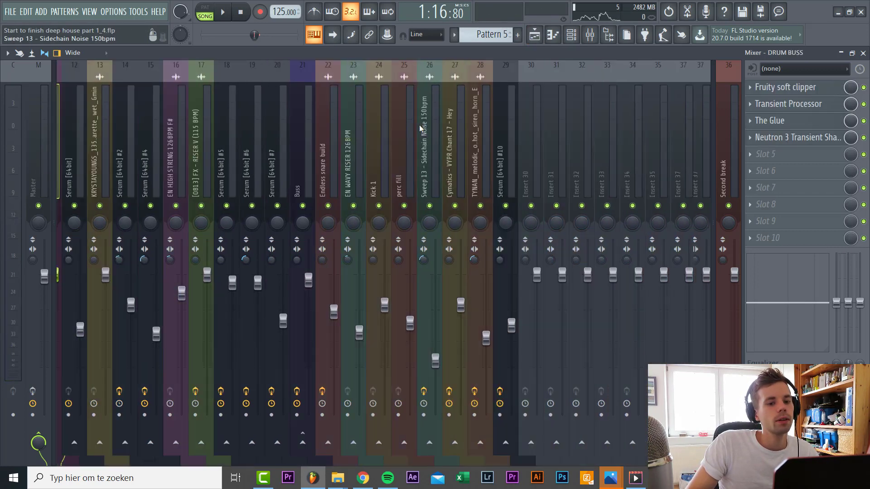
click(602, 155)
right_click(602, 155)
mouse_move(669, 149)
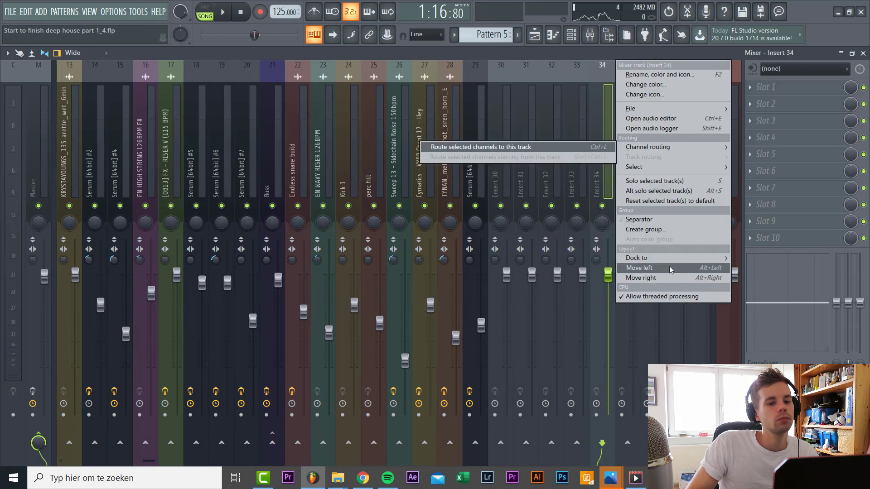
mouse_move(670, 258)
click(749, 278)
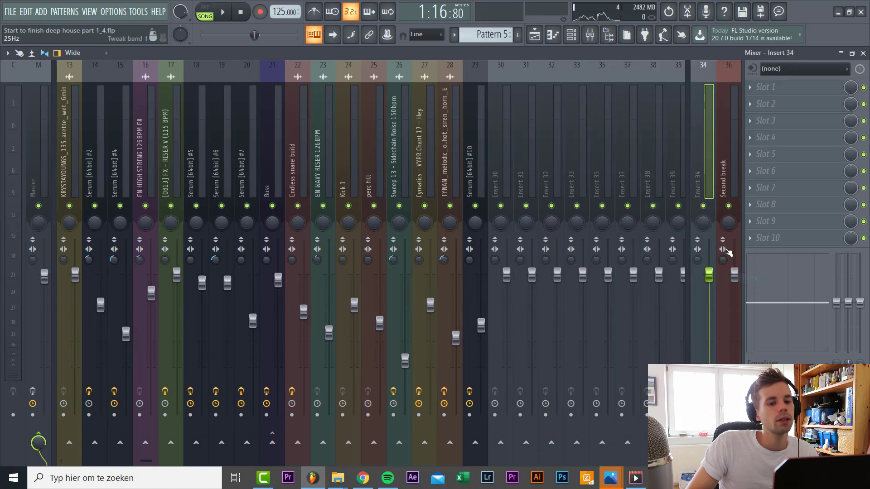
Route the Kick 1 and DRUM BUSS mixer tracks into Insert 34 and start playback to check the signal
click(340, 150)
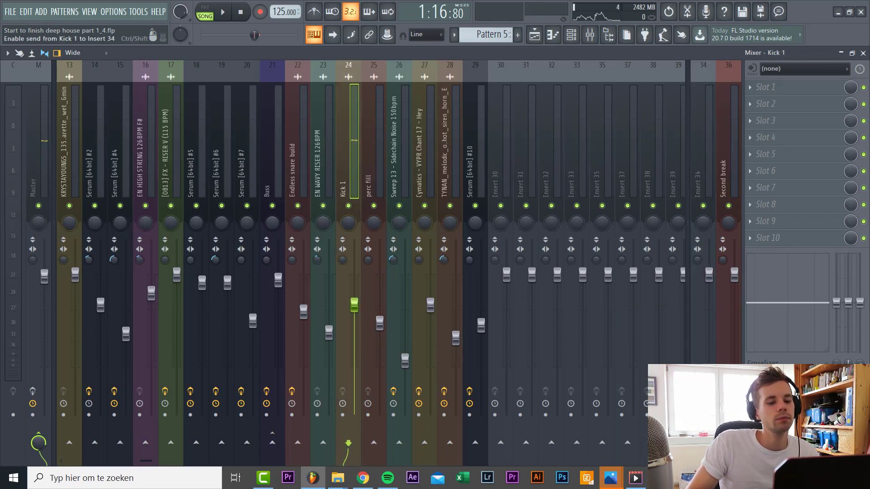
scroll(357, 187, up, 4)
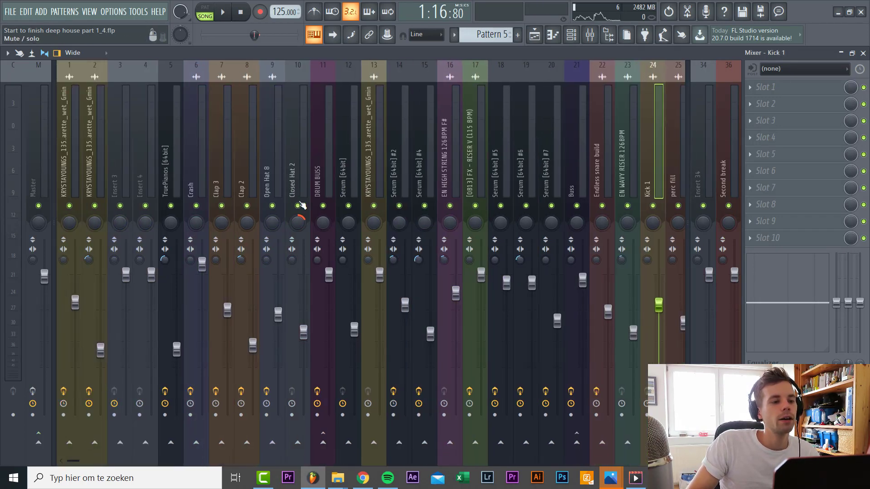
click(320, 180)
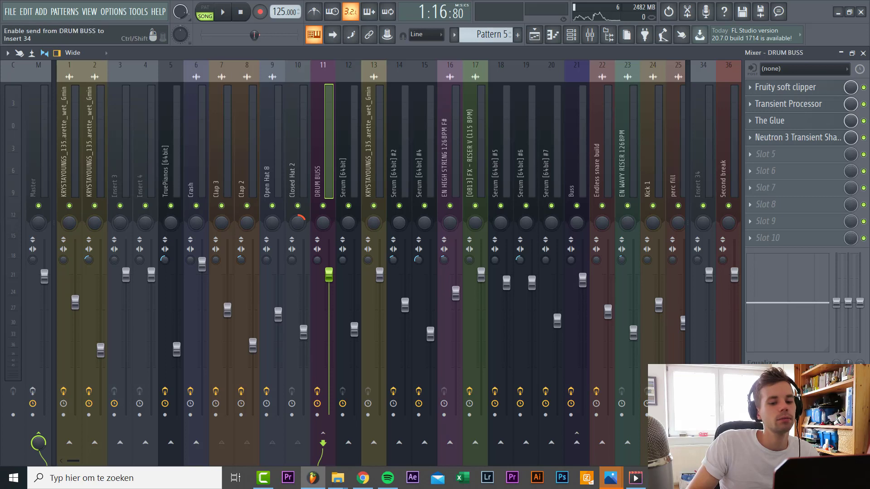
key(space)
Load Fruity Love Philter into slot 1 of Insert 34 and create an automation clip for its filter 1 cutoff
click(700, 183)
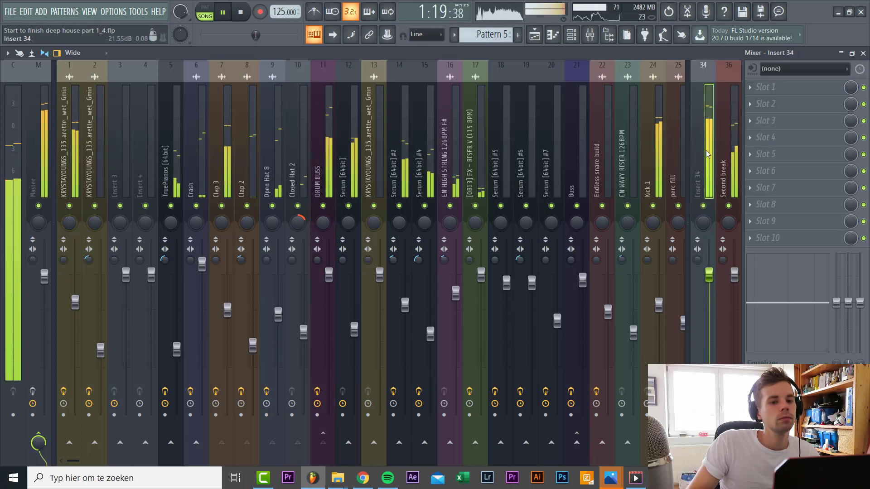
click(770, 86)
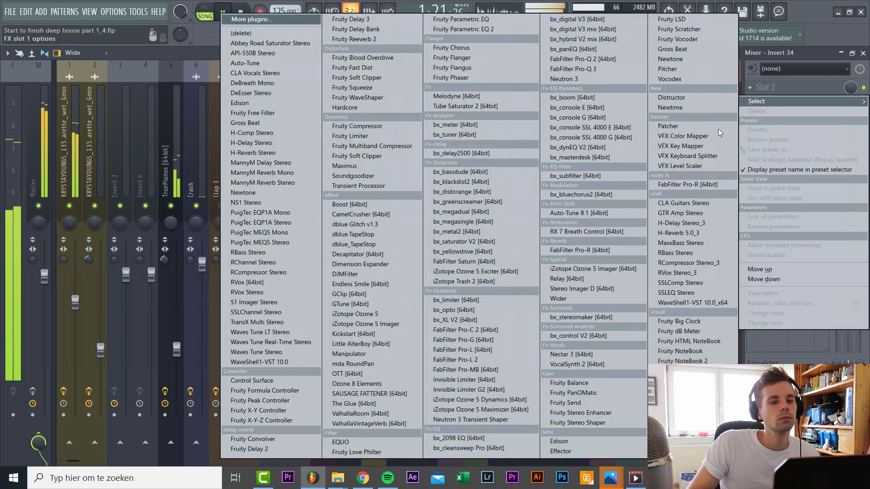
click(390, 452)
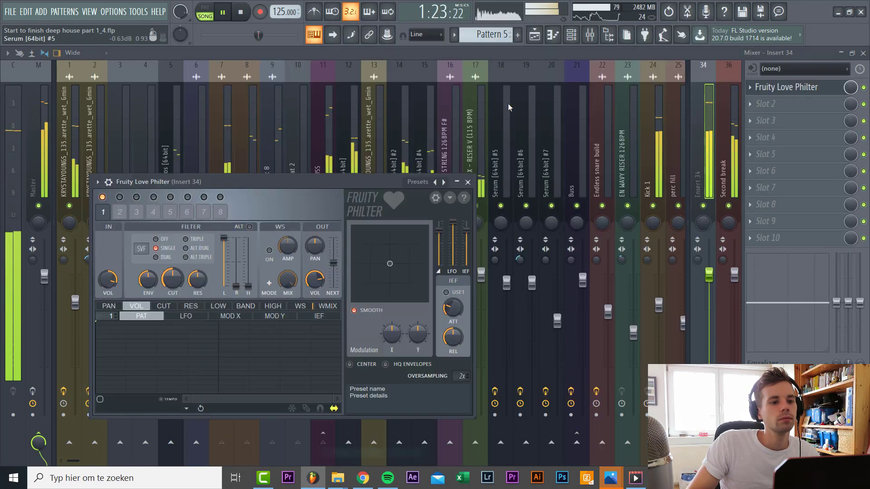
right_click(172, 284)
click(204, 346)
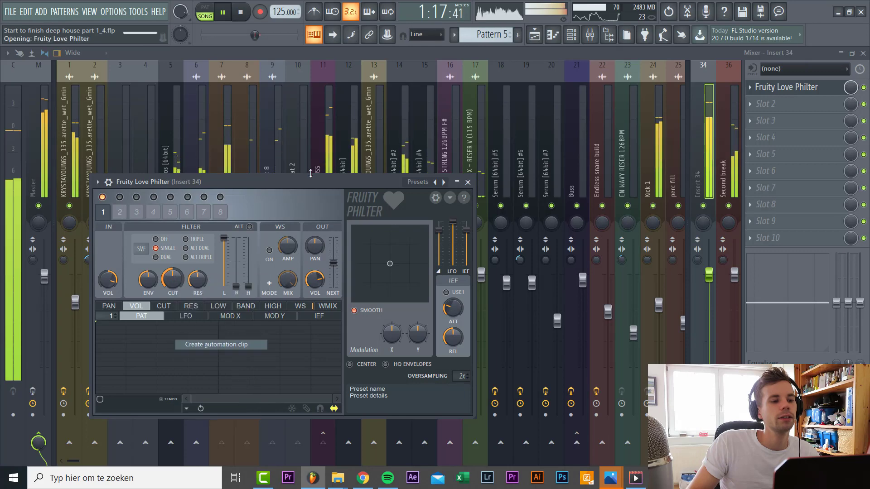
Copy the start value of the Second break cutoff clip in the playlist onto the start point of the Insert 34 cutoff clip
click(541, 39)
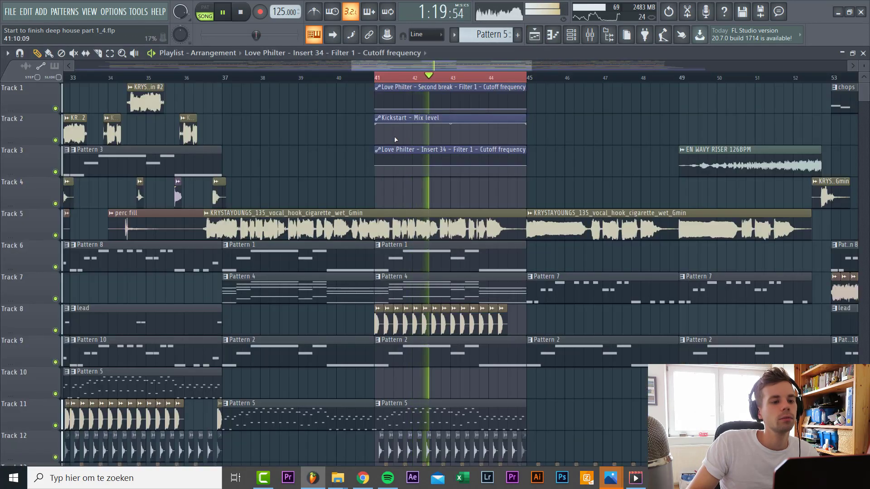
scroll(394, 139, up, 3)
key(space)
right_click(354, 110)
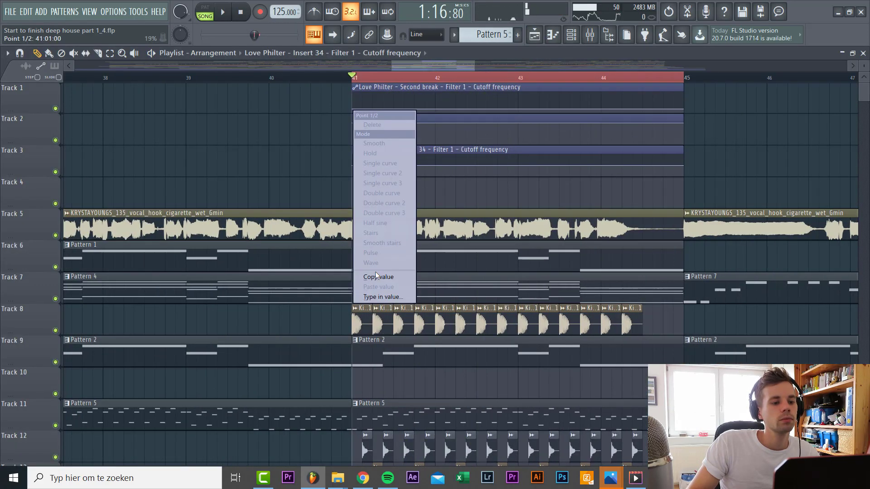
click(378, 281)
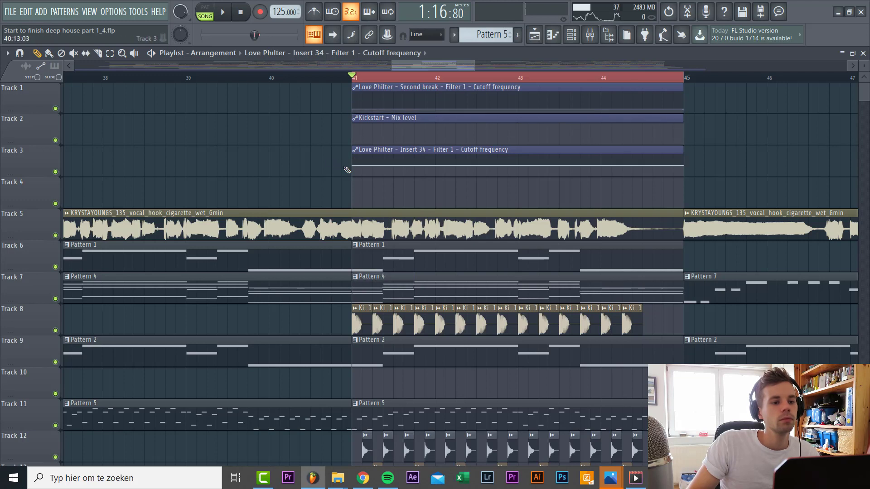
right_click(355, 166)
click(395, 343)
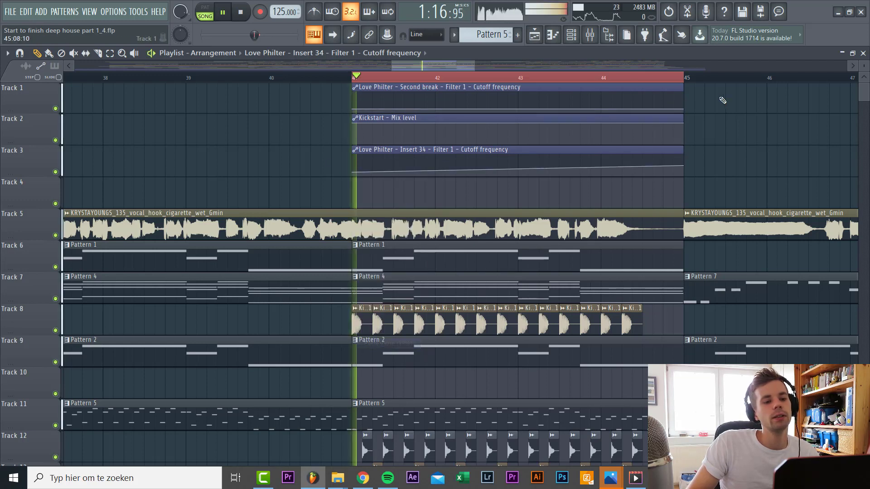
Raise the end points of both cutoff clips into upward curves ending at bar 45, audition them, and clear the time selection
drag(684, 108, 676, 86)
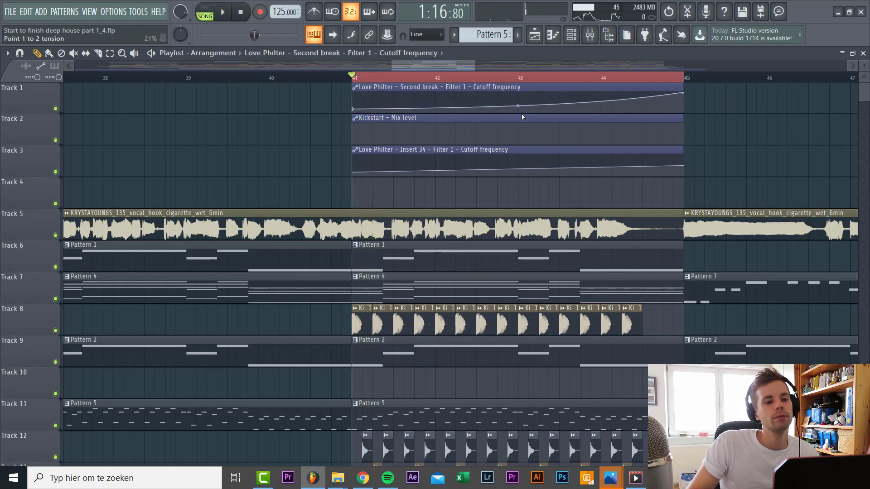
drag(684, 166, 683, 155)
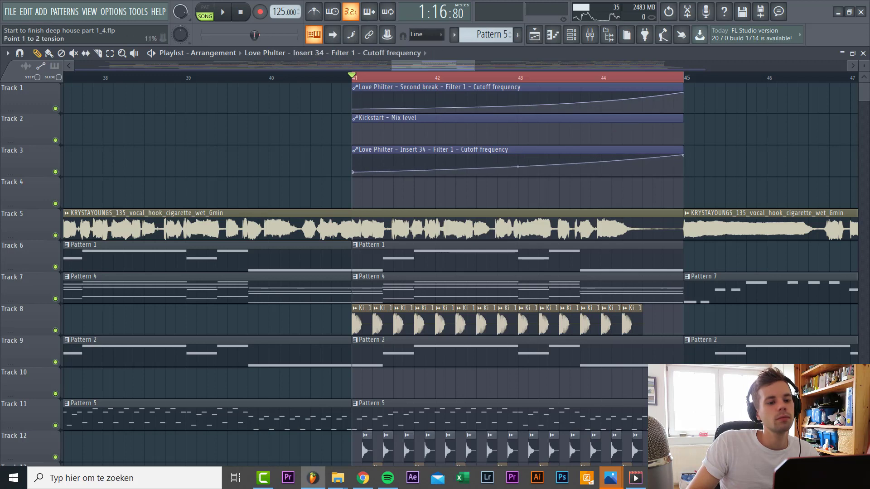
key(space)
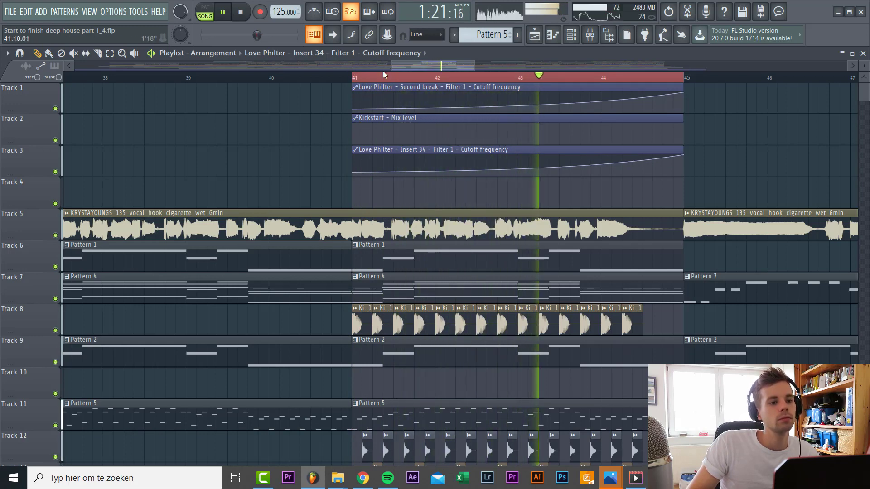
drag(354, 78, 687, 79)
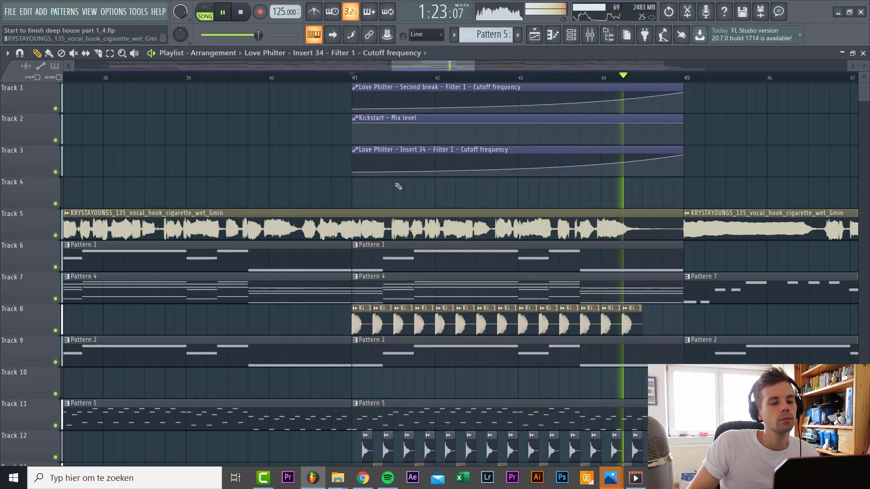
Find the mixer track used by the Crash clip at bar 41 and route it into Insert 34
scroll(415, 192, down, 3)
key(space)
scroll(394, 199, down, 6)
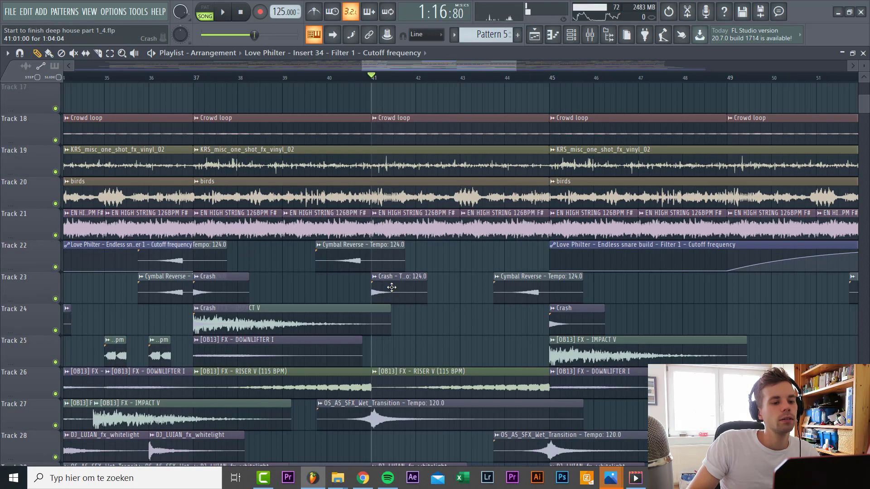
double_click(391, 287)
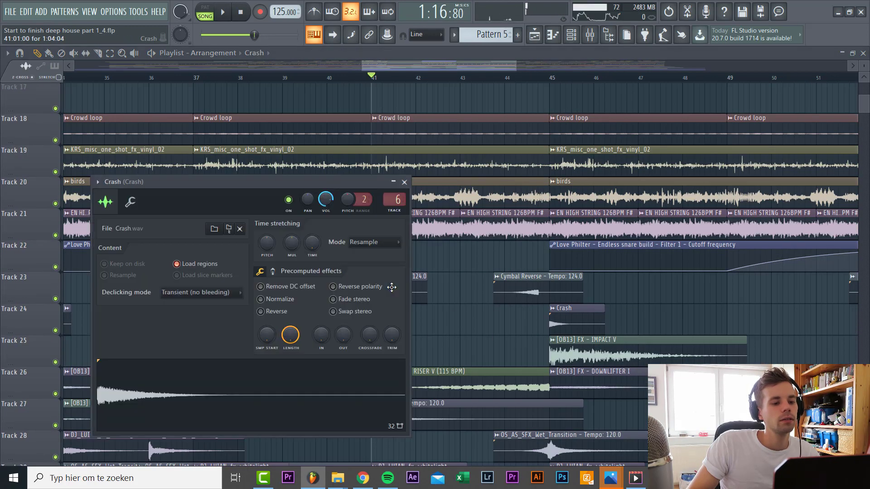
click(609, 40)
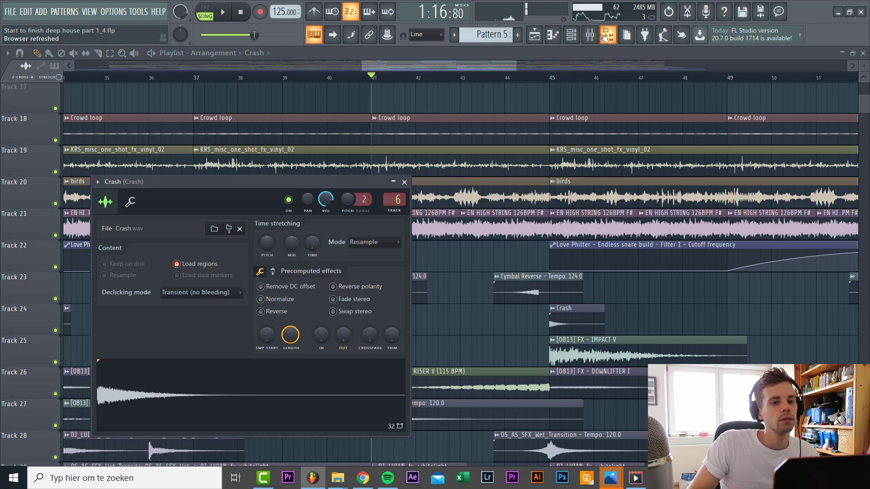
click(590, 35)
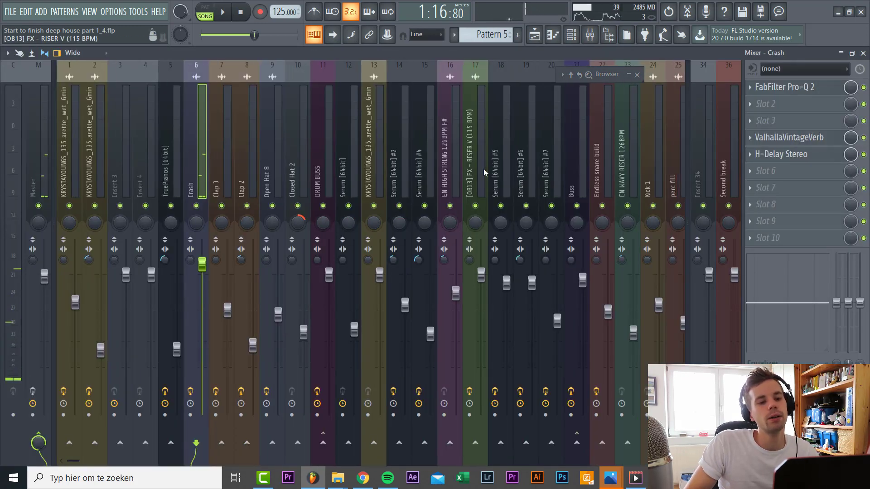
scroll(484, 172, down, 7)
scroll(475, 177, up, 7)
key(q)
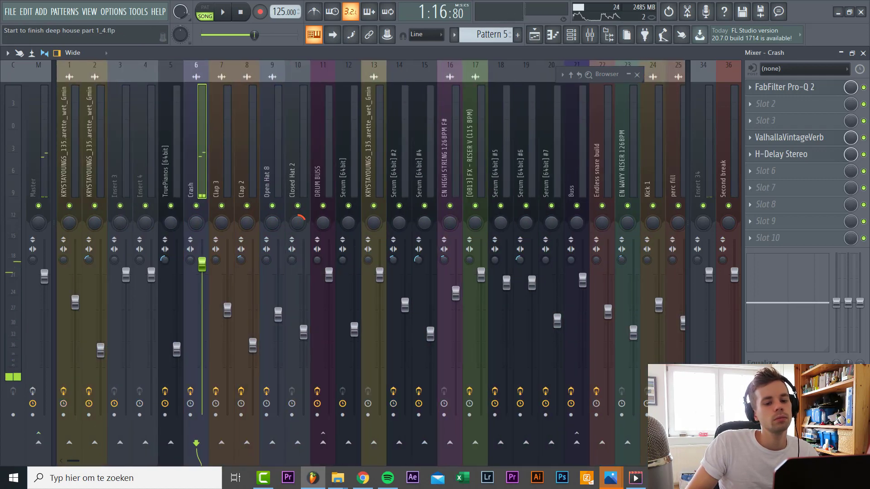
Audition the arrangement from bar 40 through the start of the filtered section at bar 41
key(space)
click(534, 35)
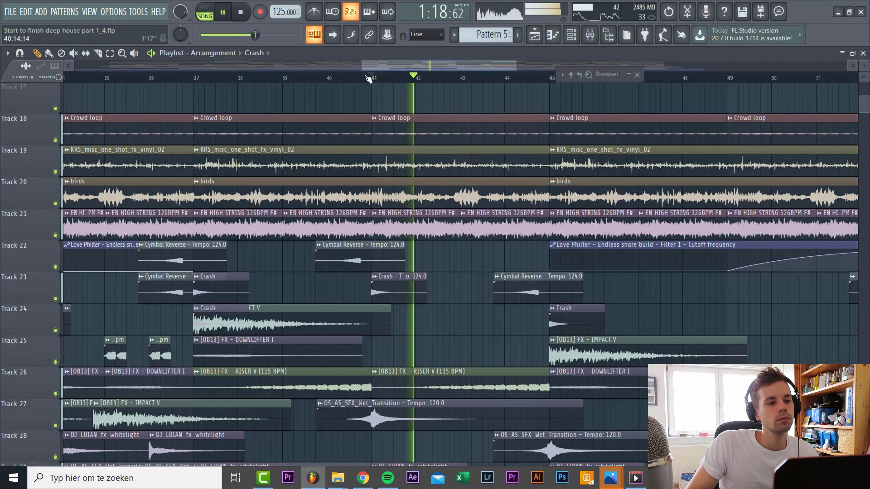
click(326, 78)
scroll(401, 292, up, 5)
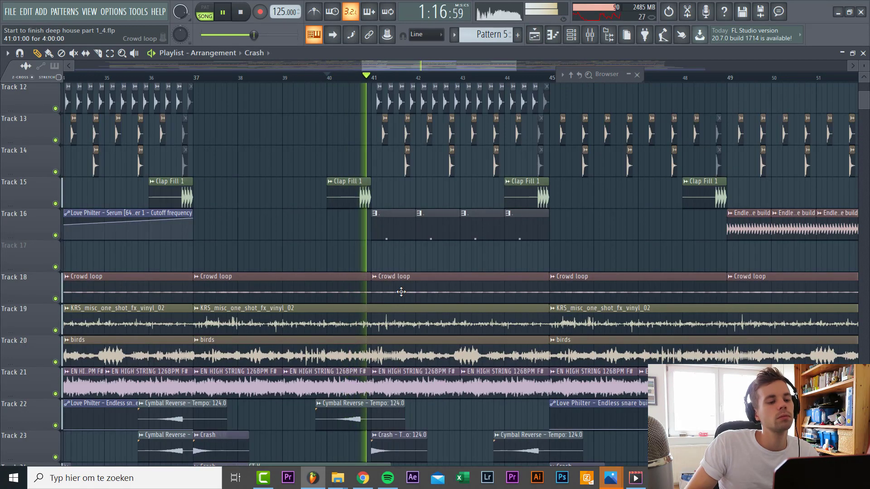
scroll(401, 291, up, 6)
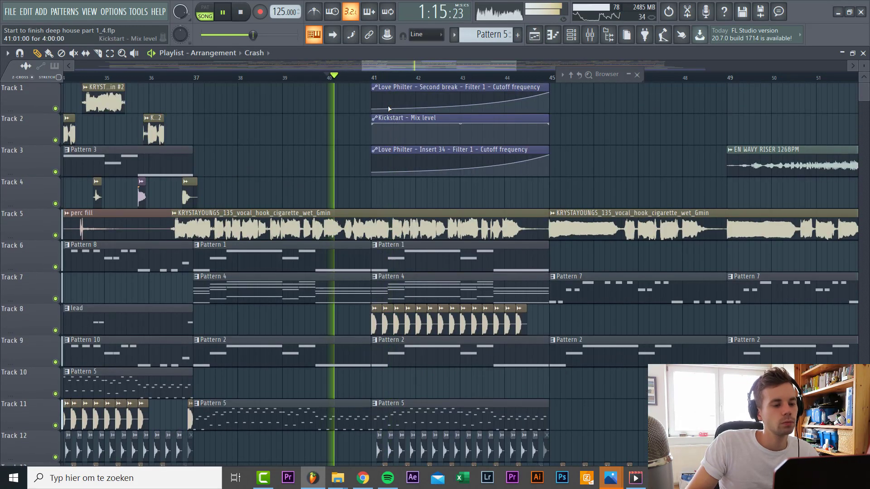
key(space)
Duplicate the Second break cutoff automation clip to bar 37 on Track 1 and make the copy unique
drag(389, 108, 223, 96)
click(197, 88)
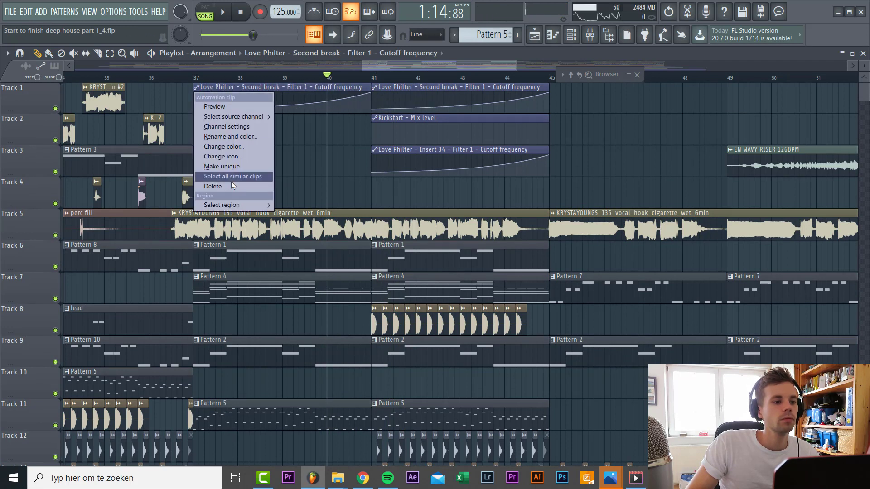
click(231, 164)
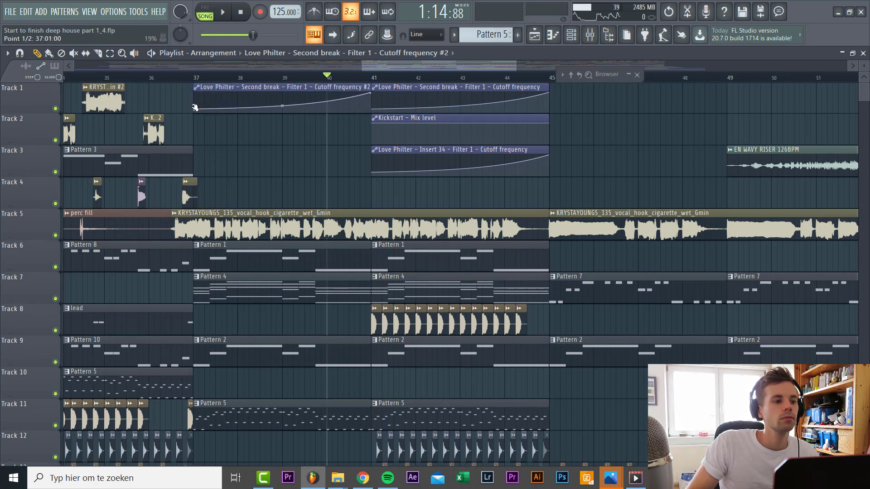
Reshape the Second break cutoff copy to start high and curve down to the pasted 19% at bar 41, then audition it
scroll(394, 97, up, 5)
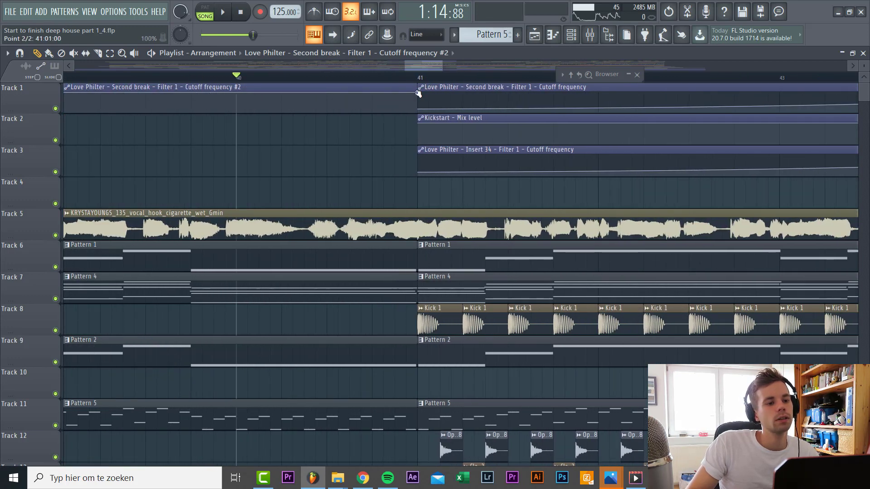
drag(418, 93, 421, 124)
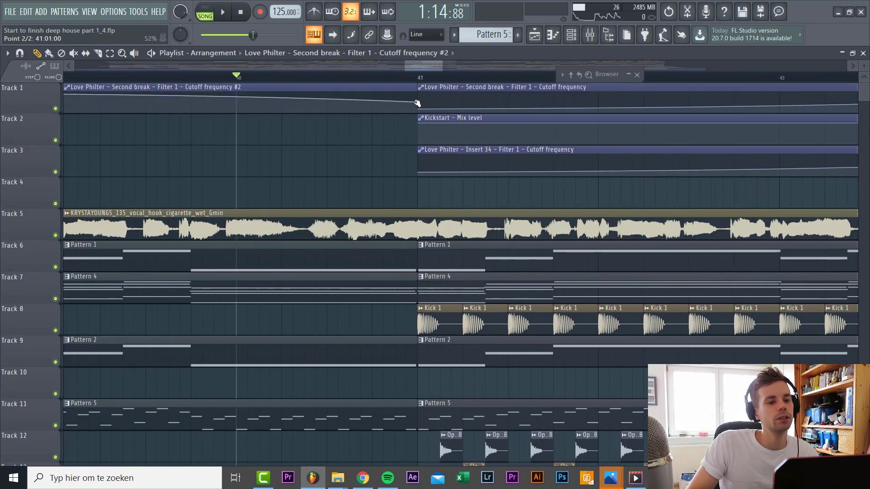
right_click(418, 103)
click(444, 280)
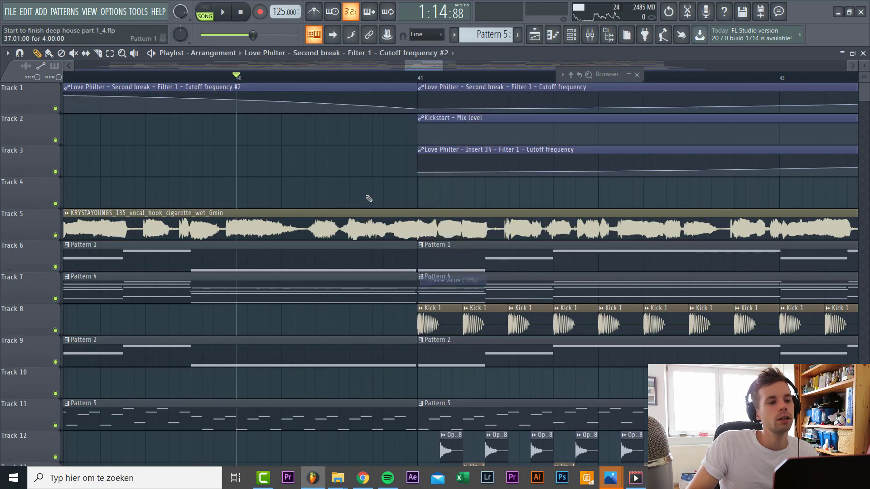
right_click(236, 106)
key(space)
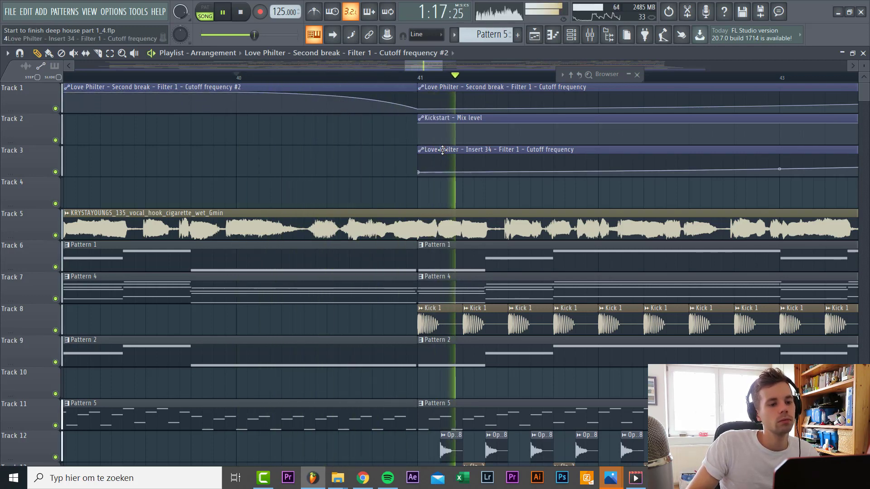
scroll(423, 155, down, 5)
key(space)
Duplicate the Insert 34 cutoff automation clip to bar 37 on Track 3 and make the copy unique
drag(355, 187, 253, 121)
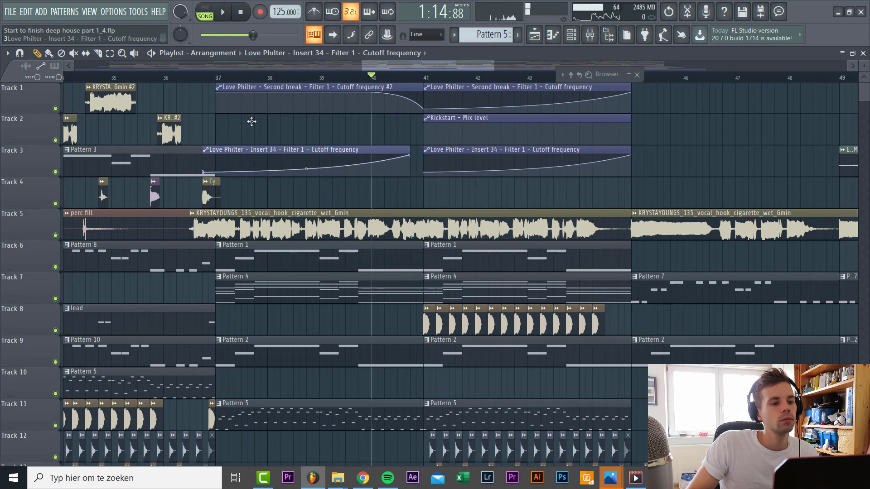
click(221, 151)
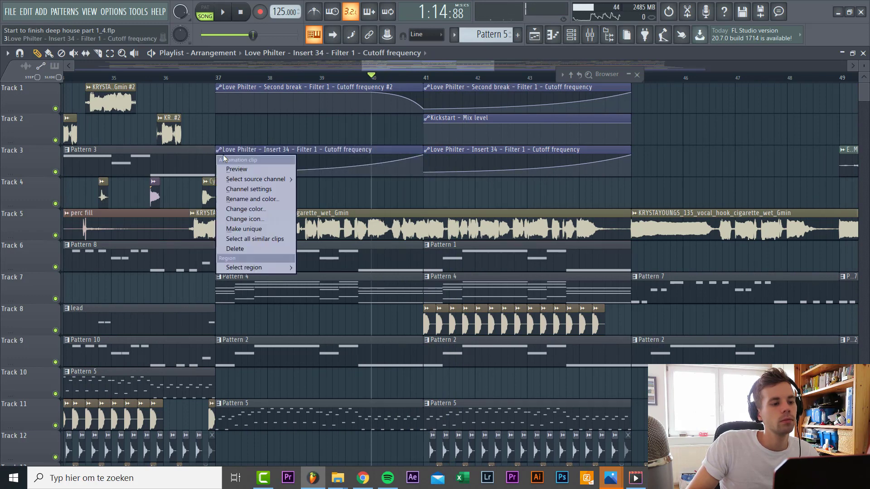
click(256, 228)
scroll(365, 171, up, 3)
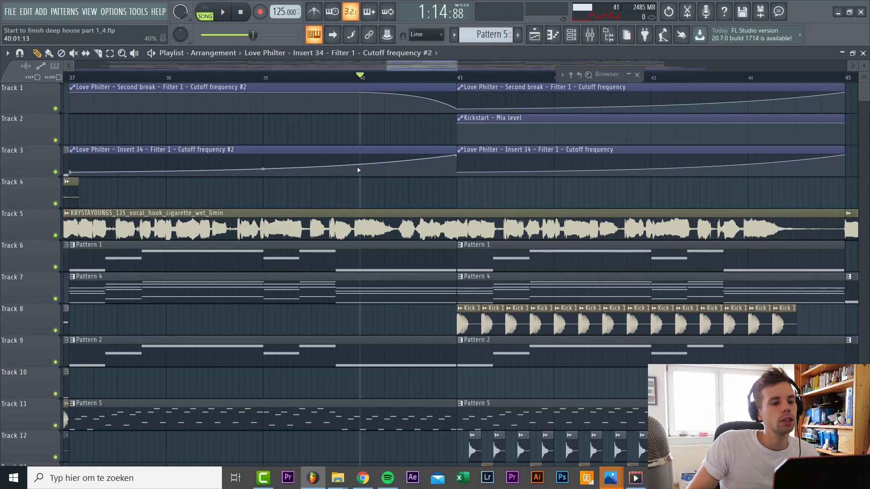
Paste the low cutoff value onto the end point of the Insert 34 cutoff copy at bar 41 and audition it from before bar 37
right_click(457, 156)
click(490, 333)
key(space)
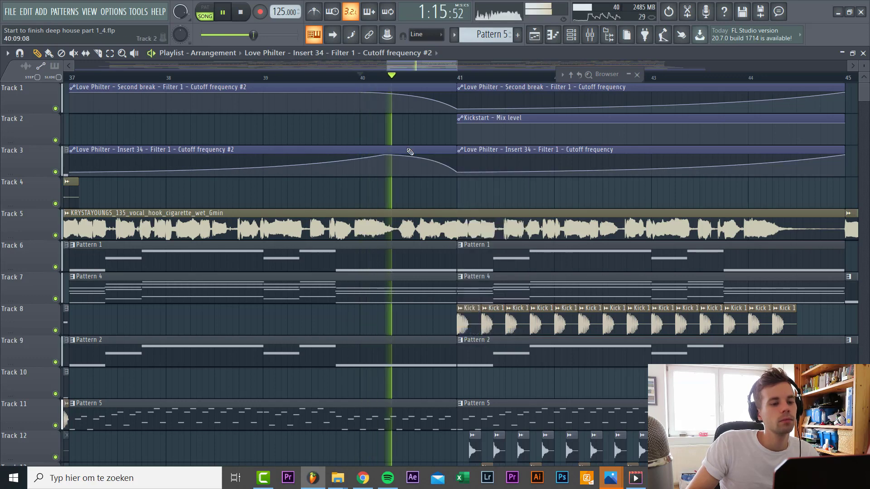
scroll(404, 176, down, 1)
scroll(403, 175, down, 2)
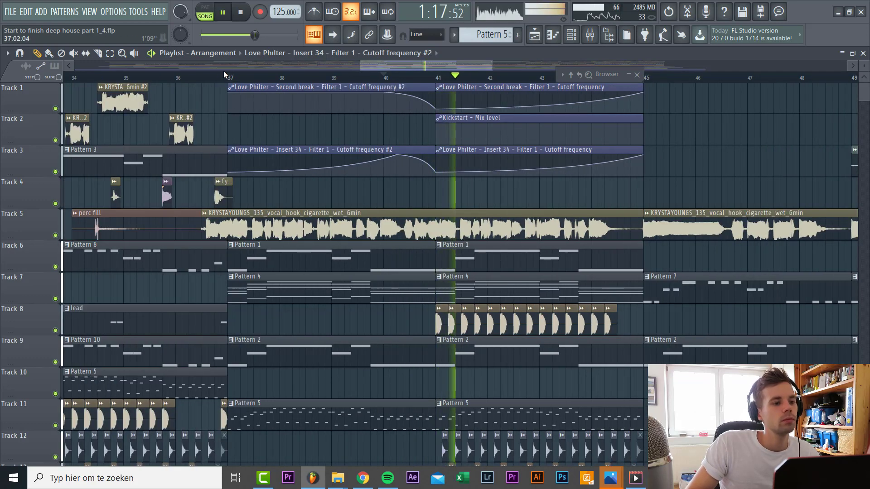
scroll(224, 72, up, 1)
click(201, 78)
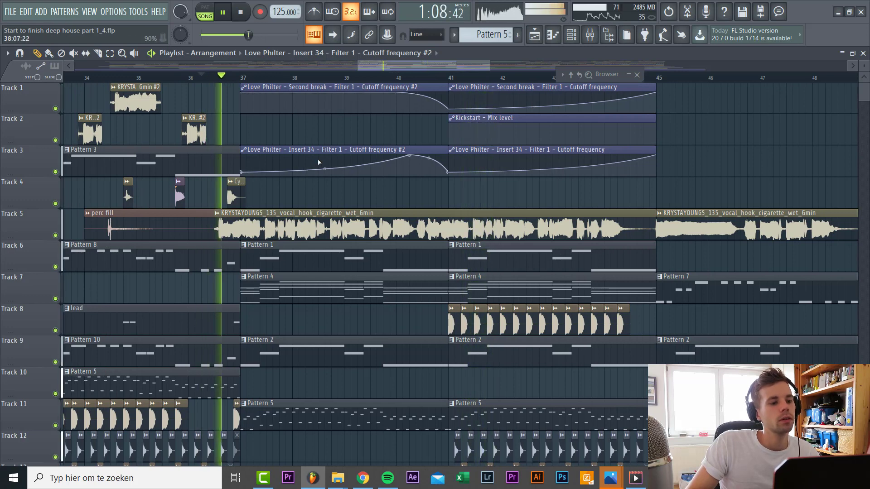
Raise the start point of the Insert 34 cutoff copy at bar 37 to the maximum and audition the filtered transition
key(space)
drag(242, 170, 231, 101)
key(space)
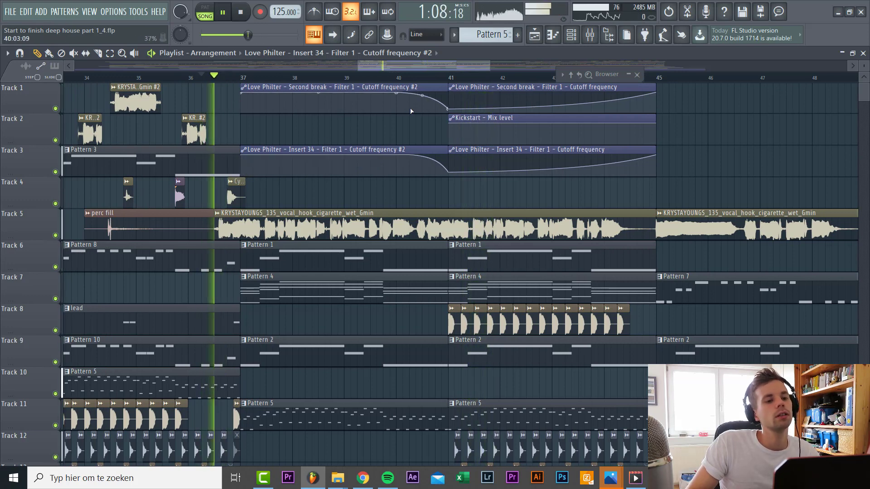
scroll(471, 129, down, 4)
scroll(430, 141, up, 4)
scroll(382, 148, down, 2)
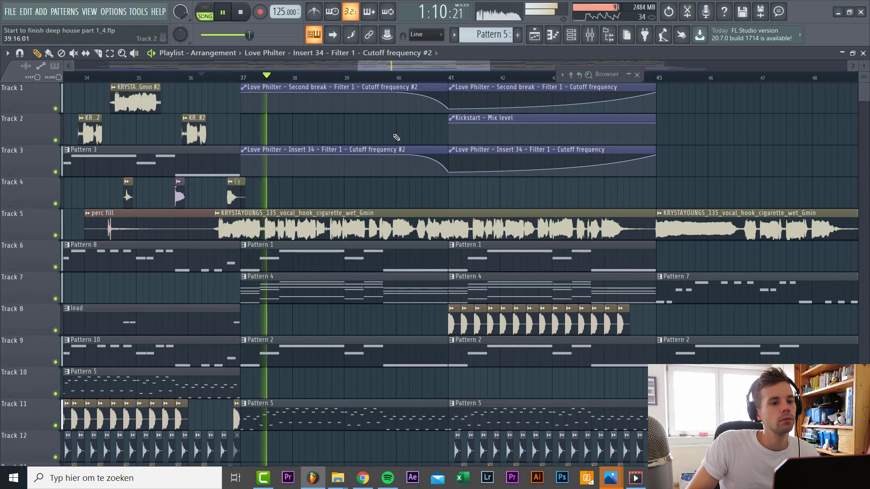
scroll(399, 144, down, 1)
scroll(587, 166, up, 3)
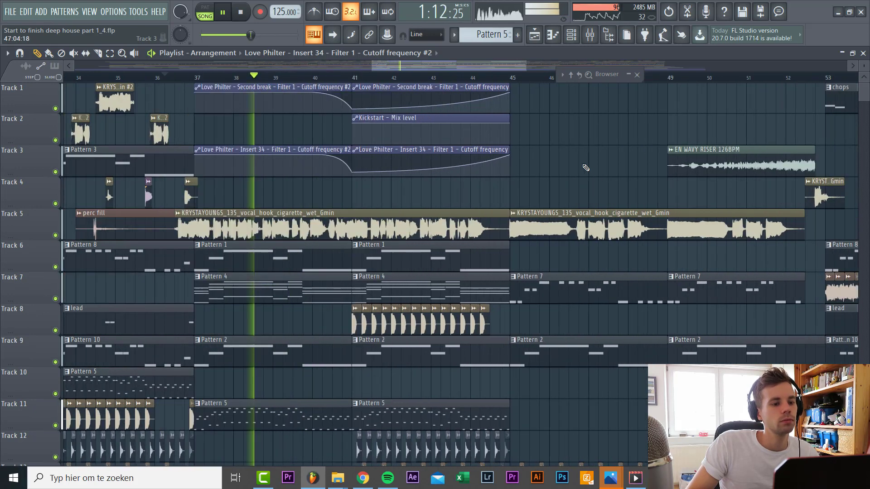
Close all windows, run the macro that switches smart disable for all plugins, and reopen the playlist
key(F5)
key(F12)
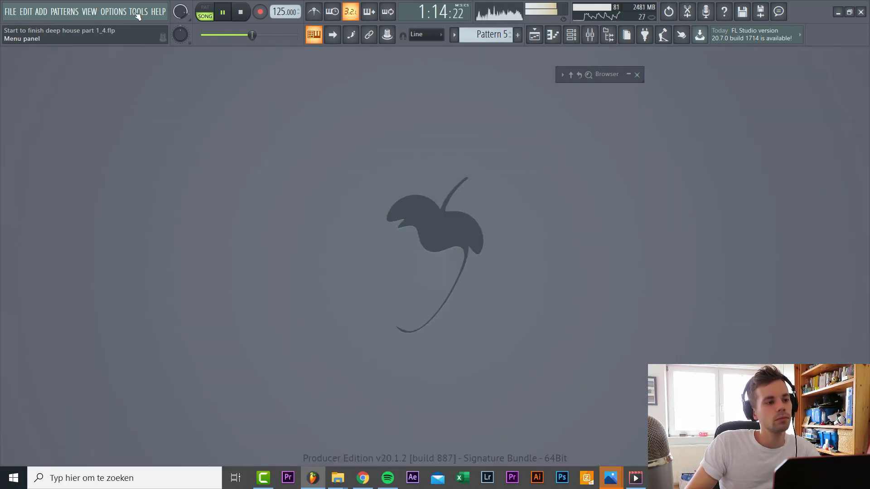
click(139, 15)
mouse_move(167, 49)
click(308, 124)
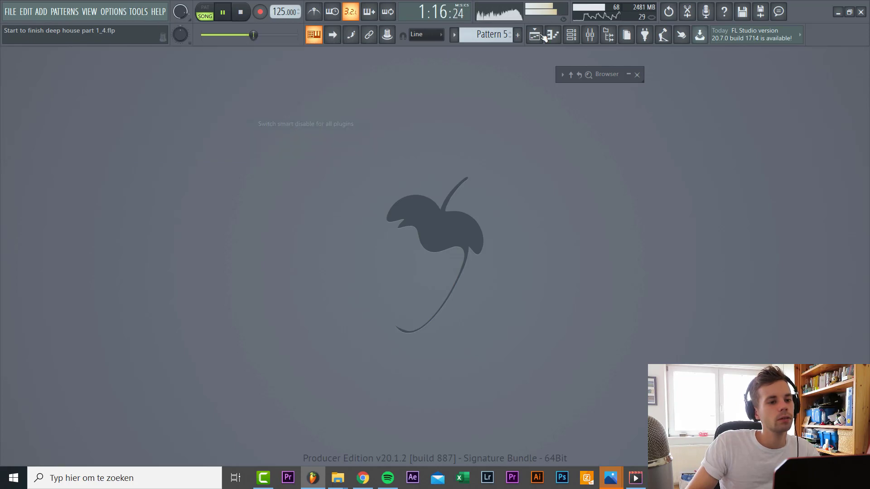
click(535, 34)
Audition the second break up to bar 45 while reviewing the clips on all of its tracks
scroll(277, 230, down, 3)
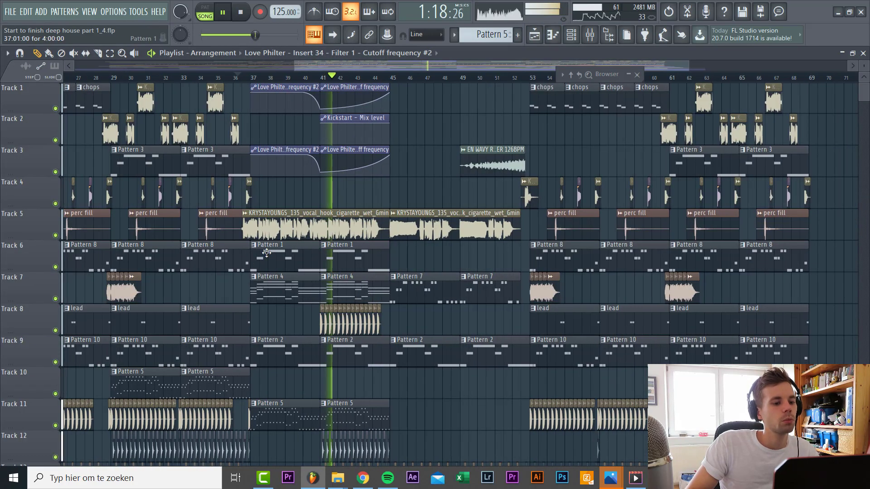
scroll(277, 232, down, 2)
scroll(261, 292, up, 2)
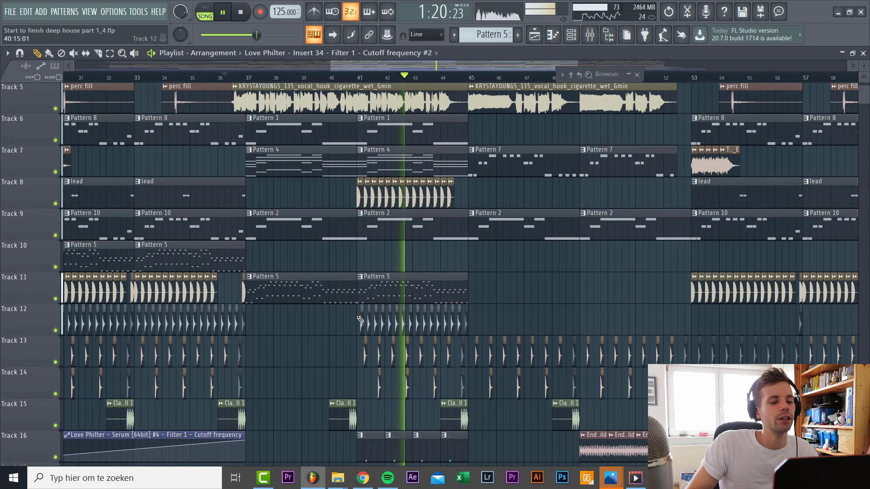
scroll(318, 298, down, 2)
scroll(302, 275, up, 2)
scroll(301, 273, up, 3)
scroll(408, 204, up, 4)
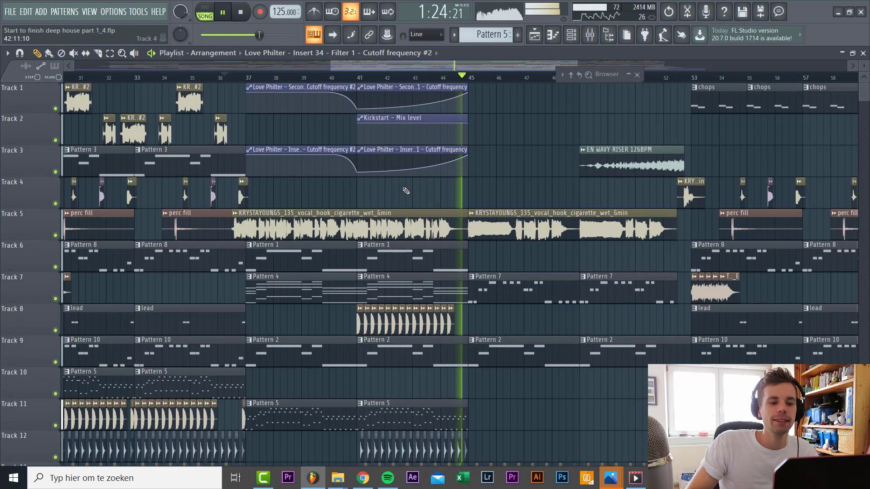
key(space)
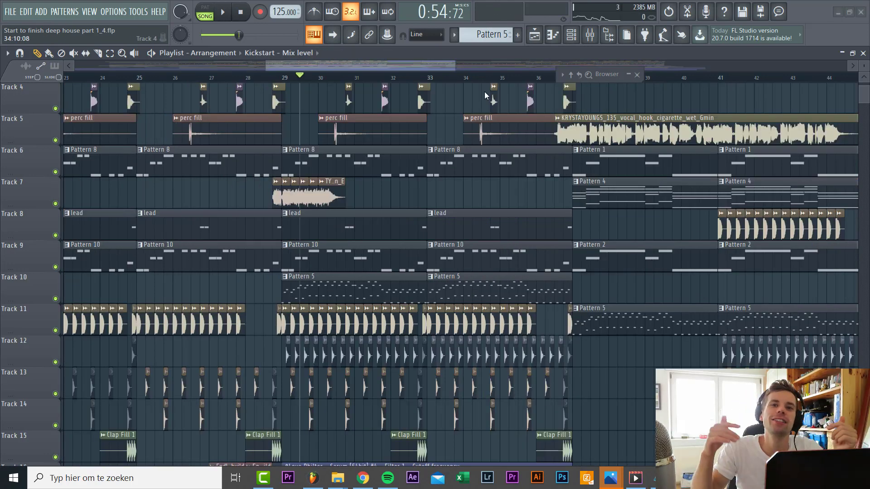
Audition short excerpts of the arrangement around bars 21, 29 and 40, then the break with kicks from bar 41
scroll(474, 195, down, 3)
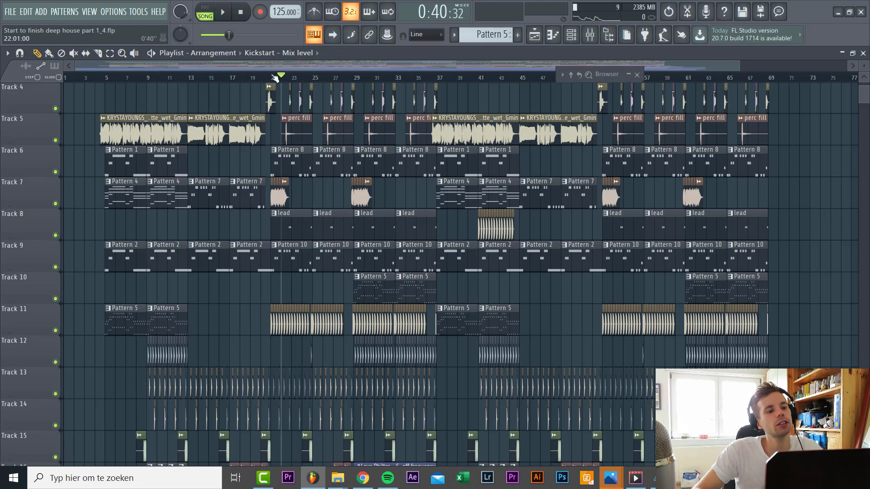
click(275, 77)
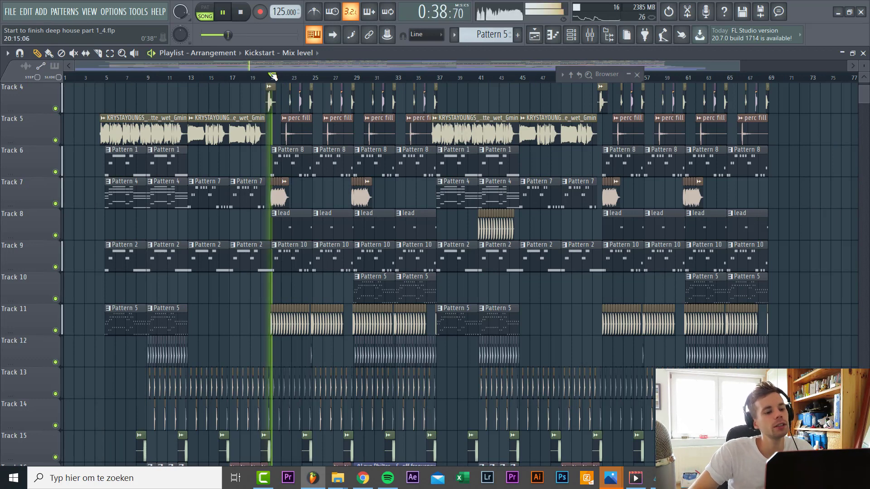
click(365, 78)
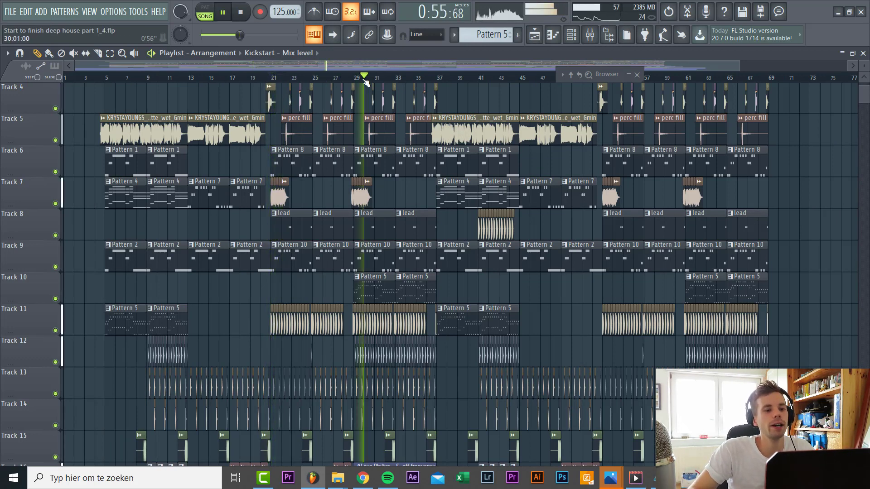
click(466, 79)
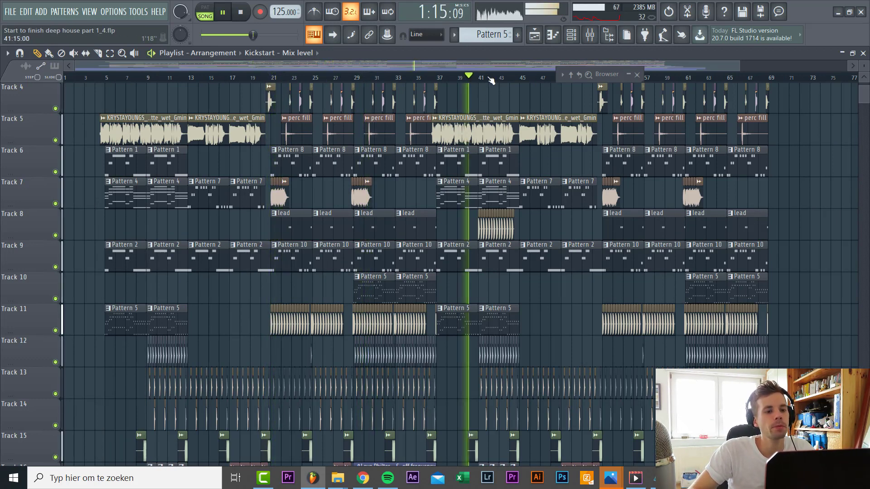
click(483, 78)
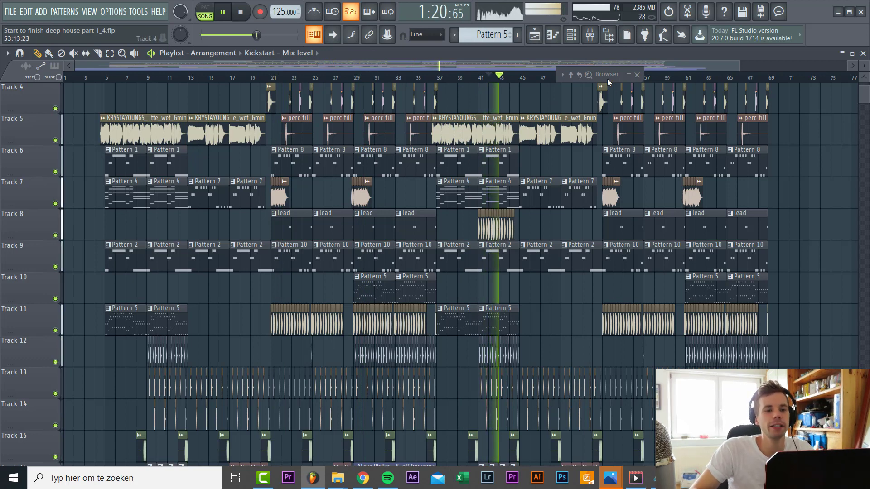
drag(607, 77, 533, 158)
click(562, 155)
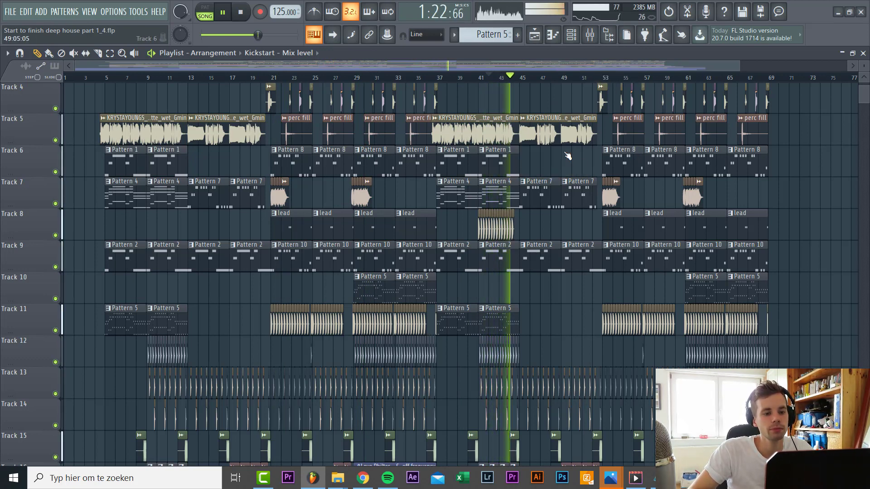
key(space)
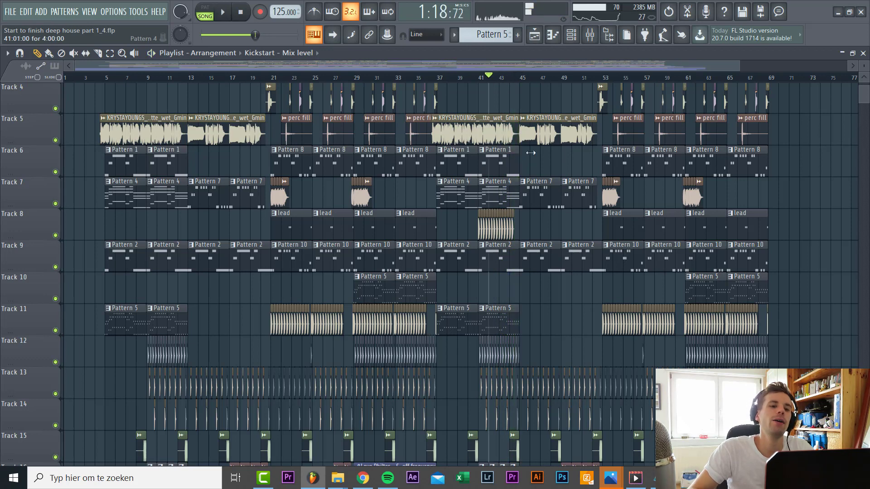
Select bars 29 through 36 as the playback loop, start auditioning it, and open the mixer
scroll(332, 91, up, 3)
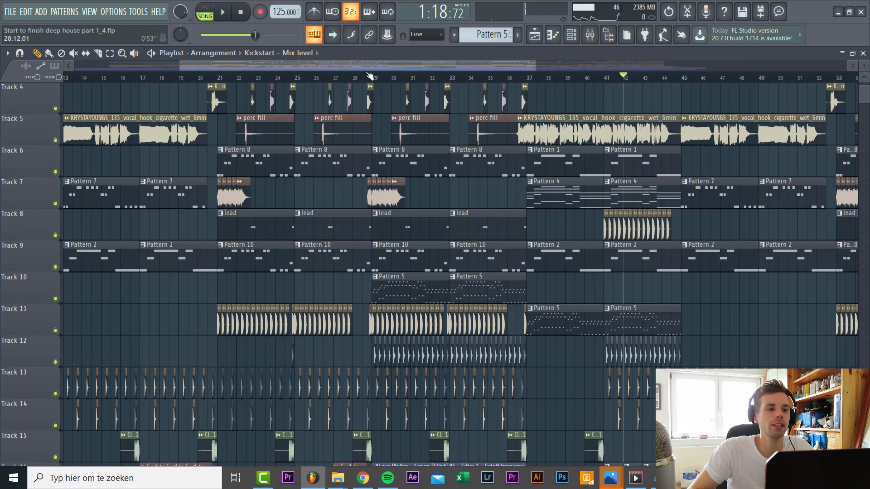
drag(373, 78, 528, 77)
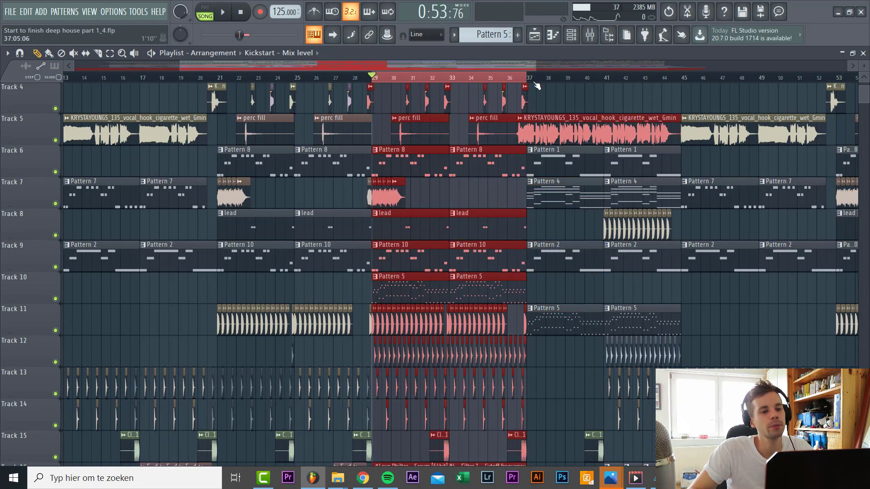
key(space)
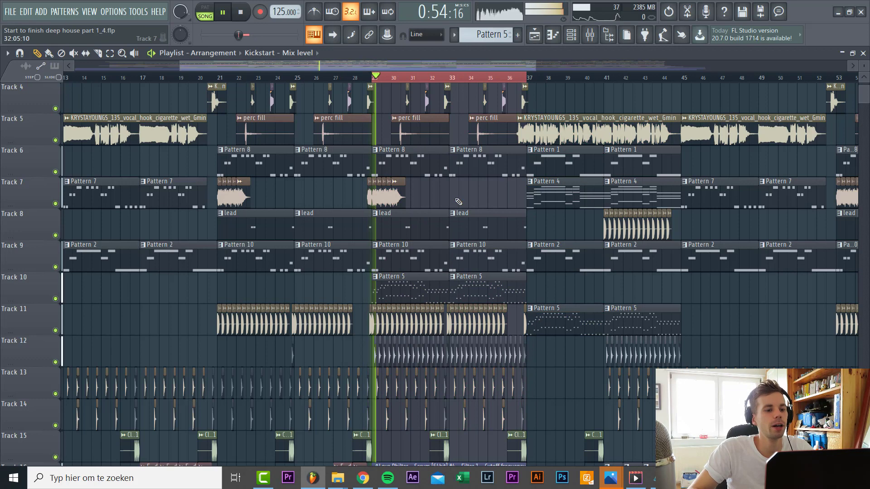
click(589, 34)
key(space)
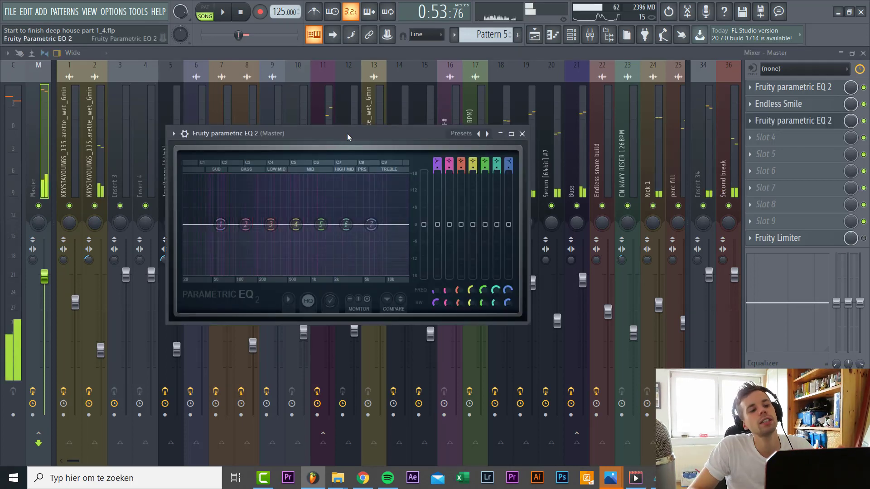
Boost the highs slightly with bands 6 and 7 of the Master's slot 3 Parametric EQ 2, then bypass it to compare
drag(348, 136, 442, 141)
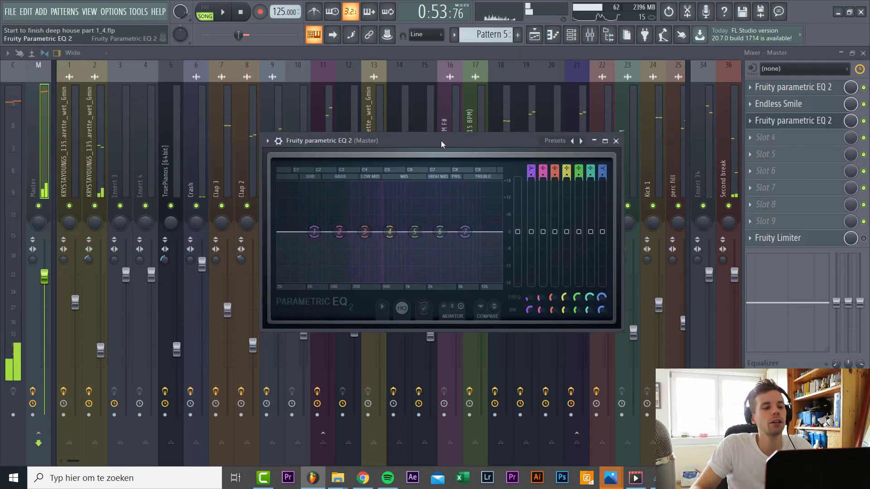
key(space)
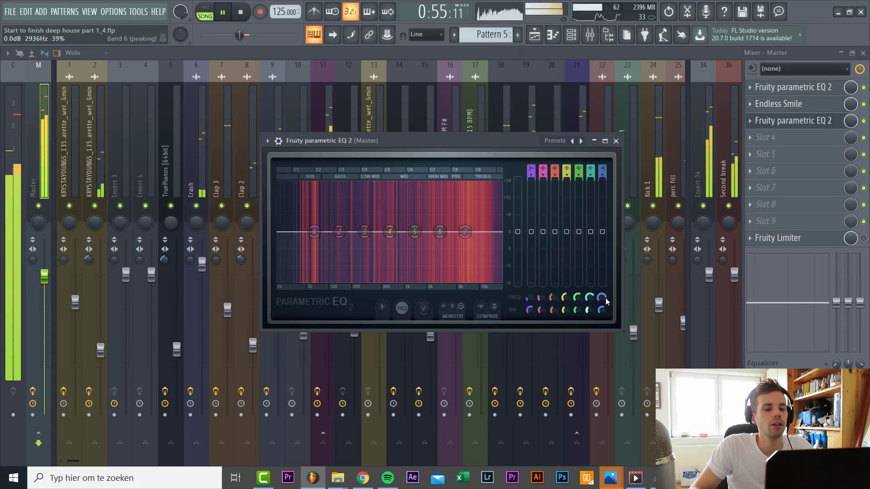
scroll(605, 238, up, 2)
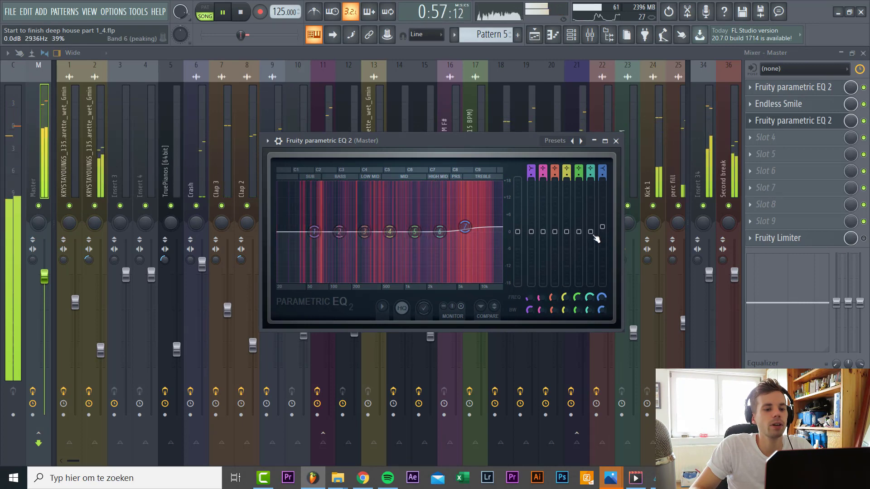
scroll(594, 236, up, 1)
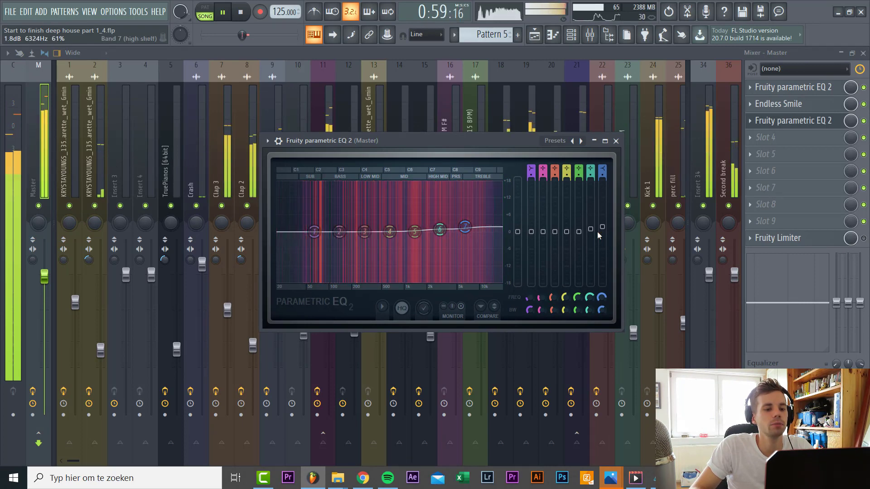
scroll(601, 236, up, 1)
scroll(604, 297, down, 1)
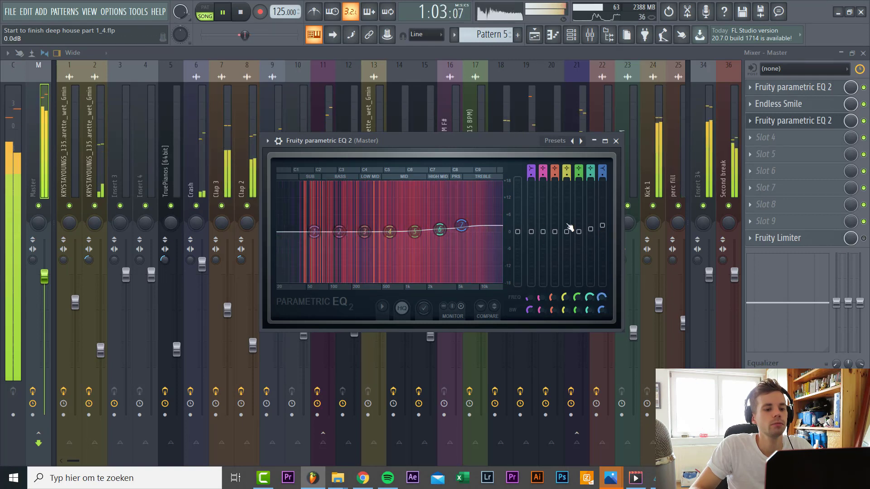
click(863, 121)
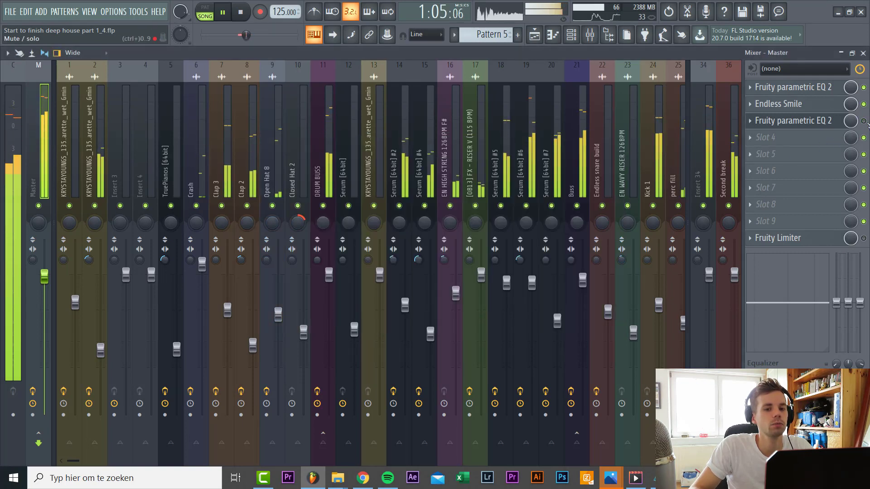
Load iZotope Ozone 5 Imager in Master slot 4 and set the width of Band 4 to 24% and Band 3 to 20%
click(786, 137)
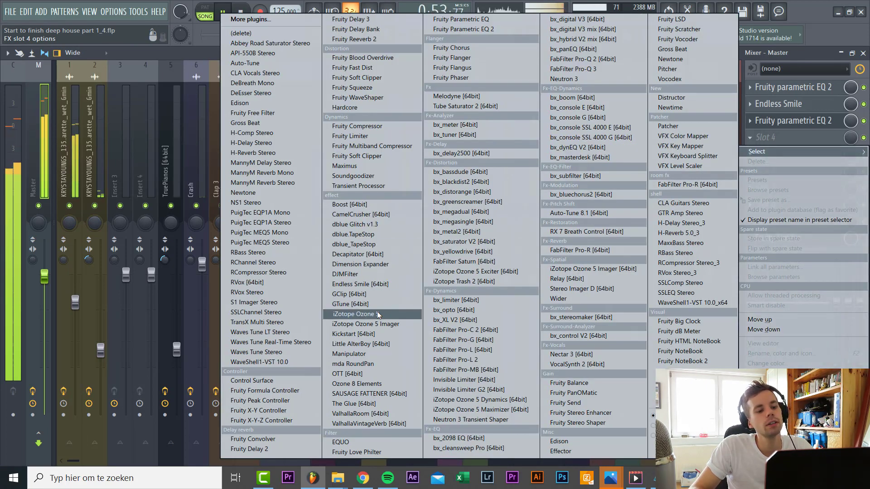
click(393, 327)
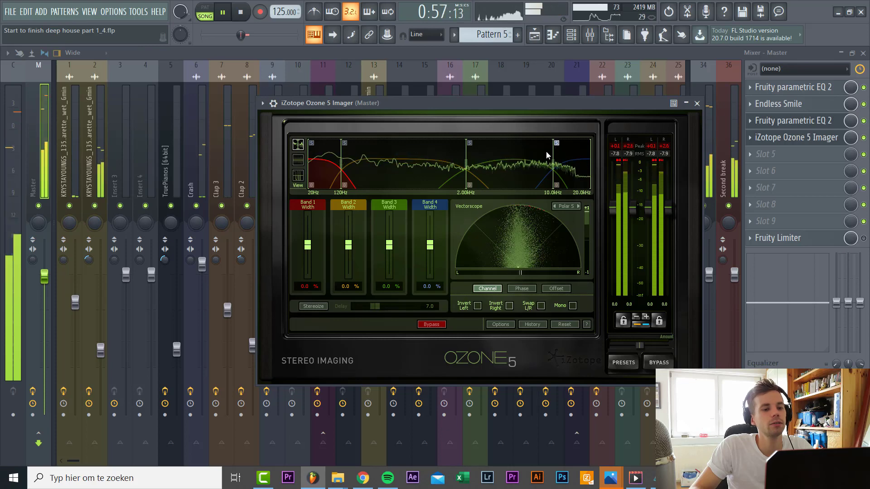
drag(430, 249, 429, 246)
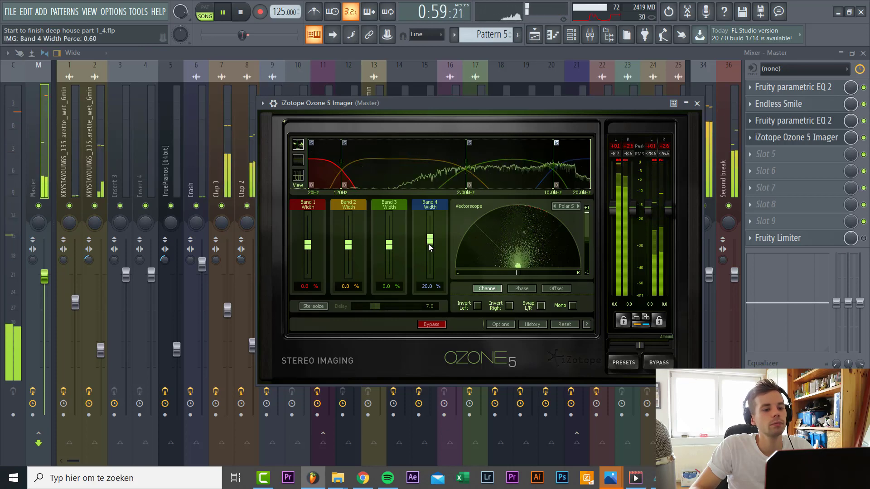
drag(429, 243, 430, 240)
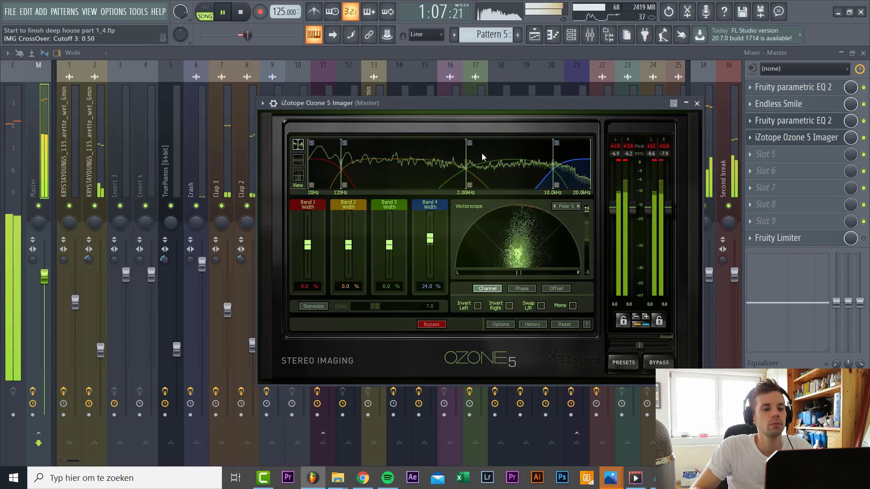
drag(395, 245, 392, 242)
scroll(392, 242, up, 1)
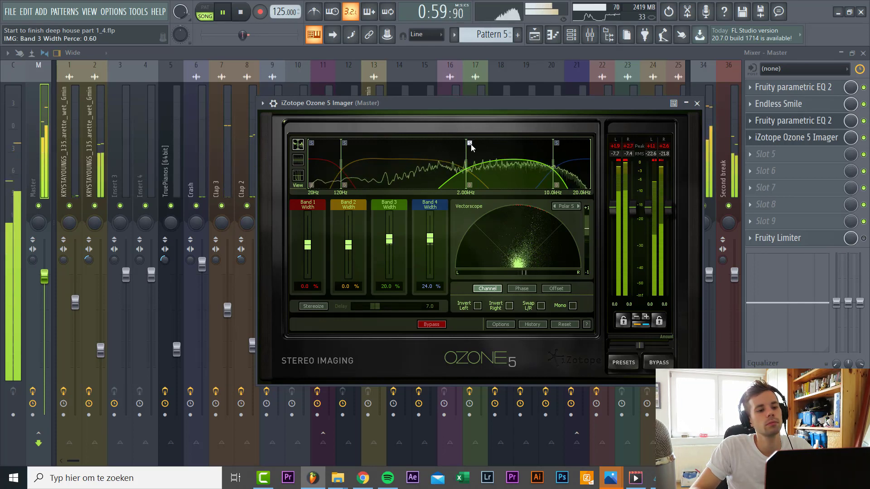
Solo Band 1 in the Ozone 5 Imager, narrow its width below 0%, and unsolo it again
click(311, 143)
drag(308, 244, 308, 274)
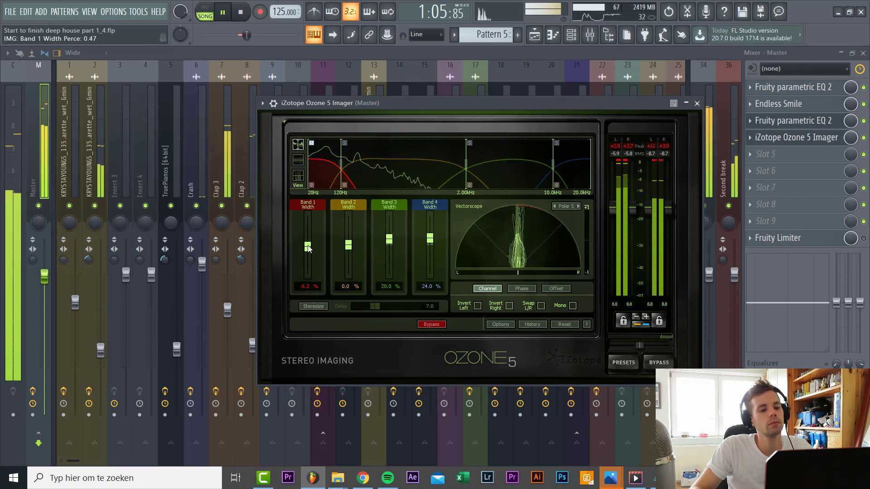
click(311, 143)
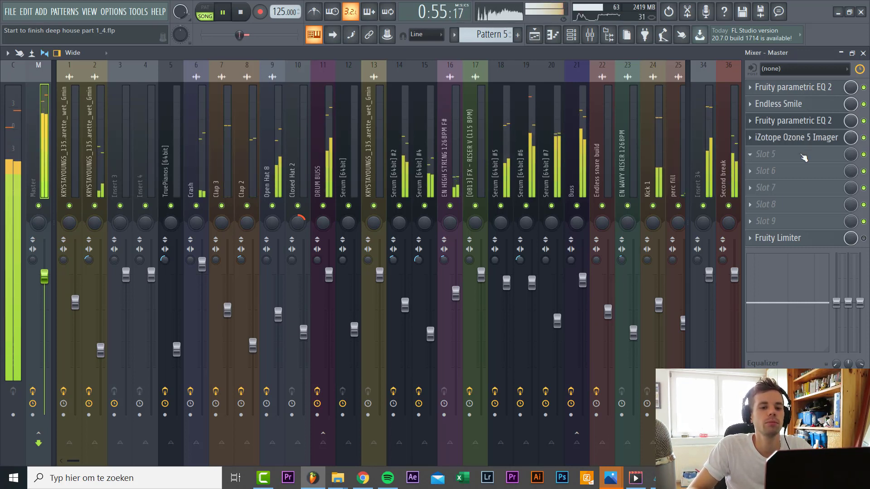
Load Maximus into Master slot 5 and restart playback of the loop
key(space)
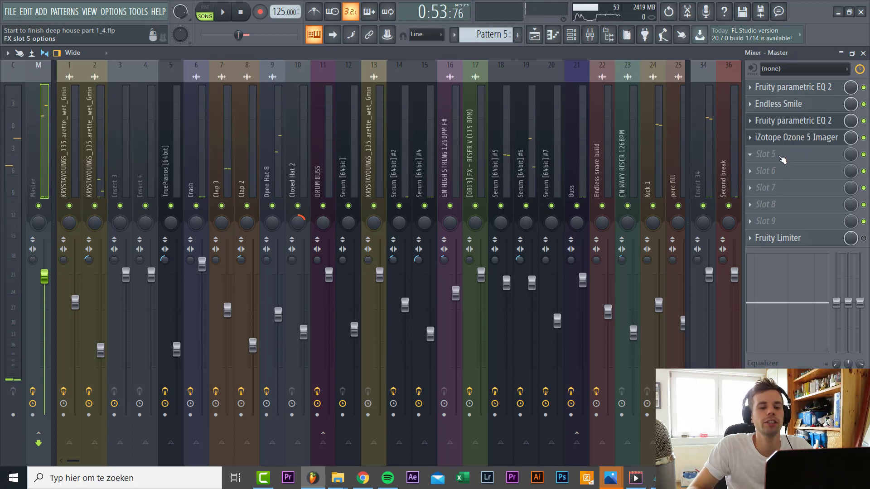
click(783, 158)
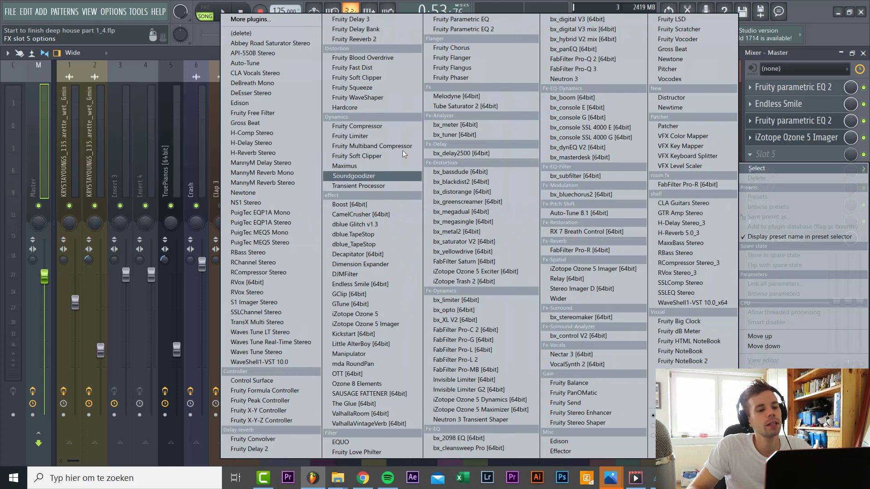
click(381, 165)
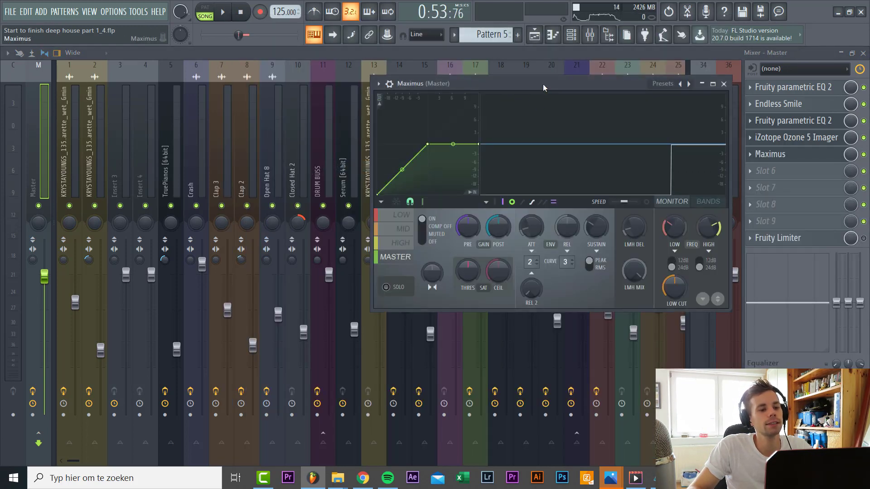
key(space)
drag(544, 88, 452, 107)
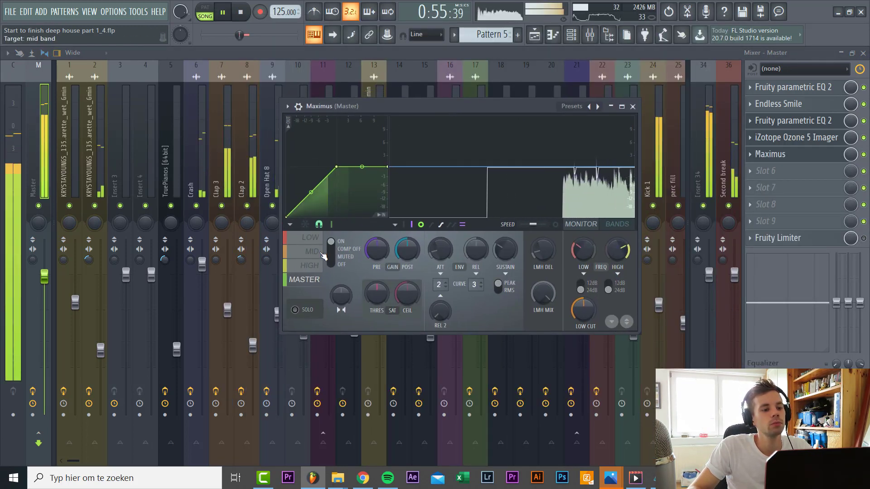
Solo the Low band in Maximus, raise its pre gain to about 5.5 dB, and set its post gain to -2.6 dB
click(310, 238)
click(295, 309)
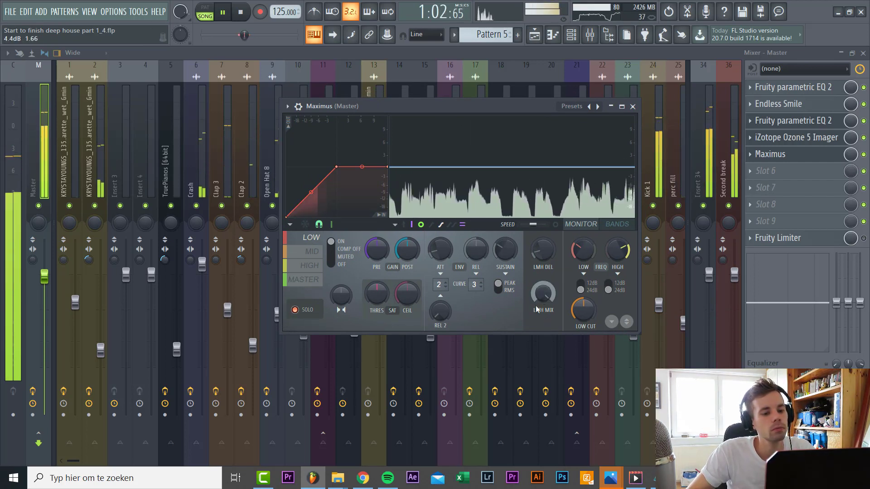
drag(537, 310, 536, 334)
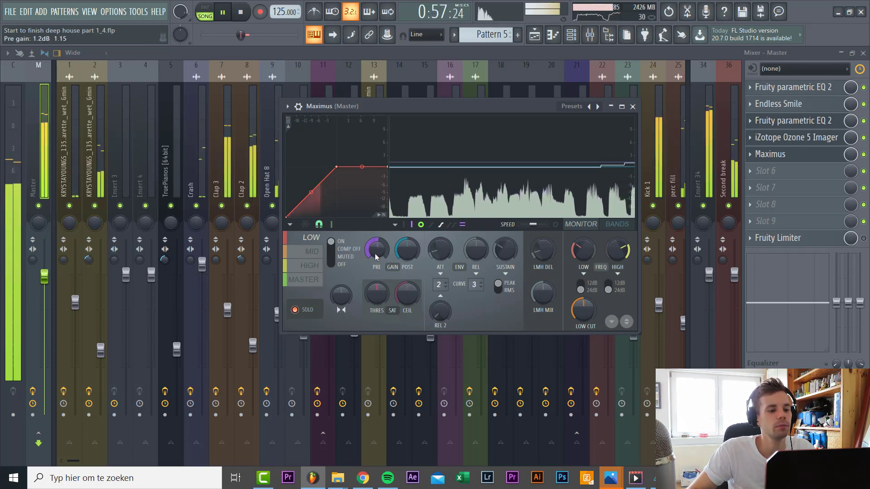
scroll(375, 254, up, 5)
scroll(374, 253, up, 3)
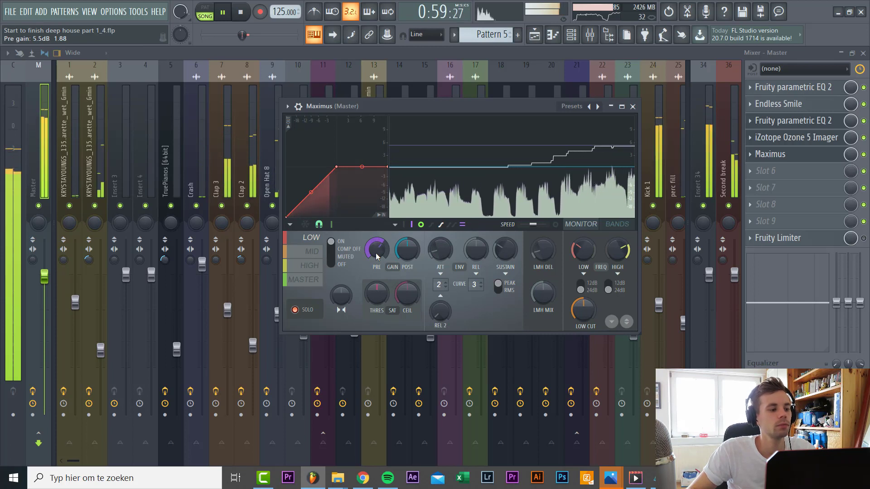
scroll(377, 253, up, 4)
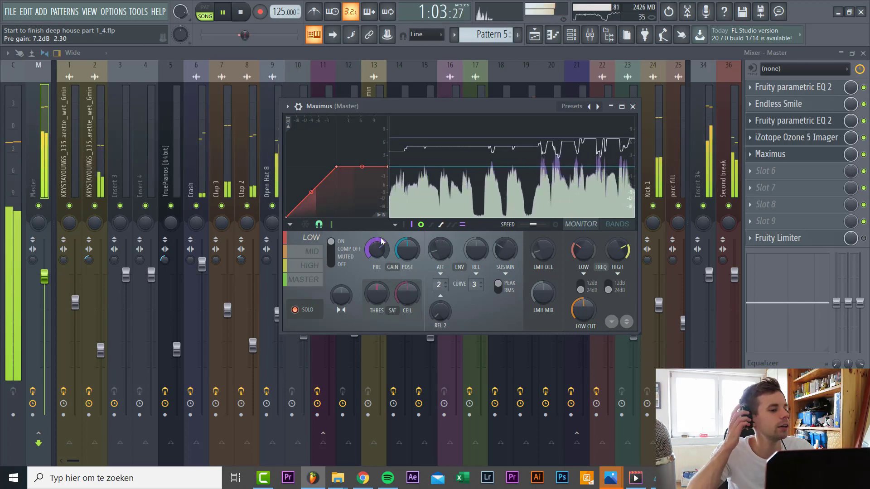
scroll(374, 252, down, 1)
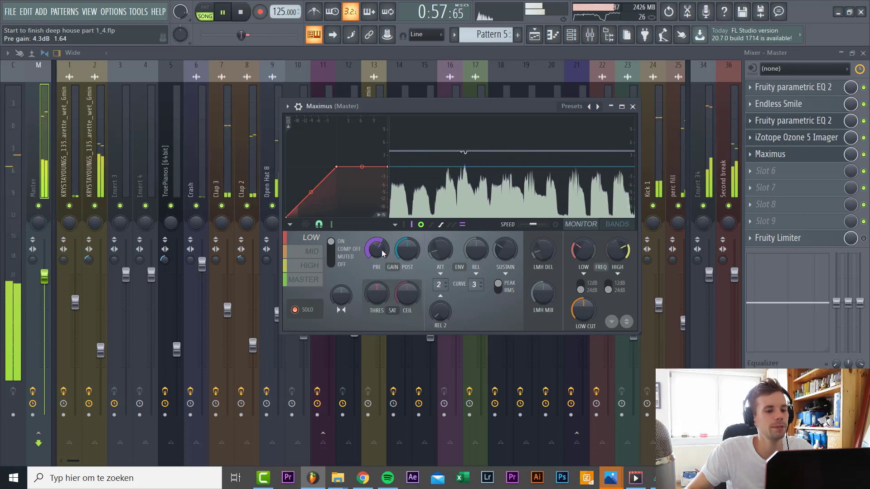
scroll(382, 249, up, 1)
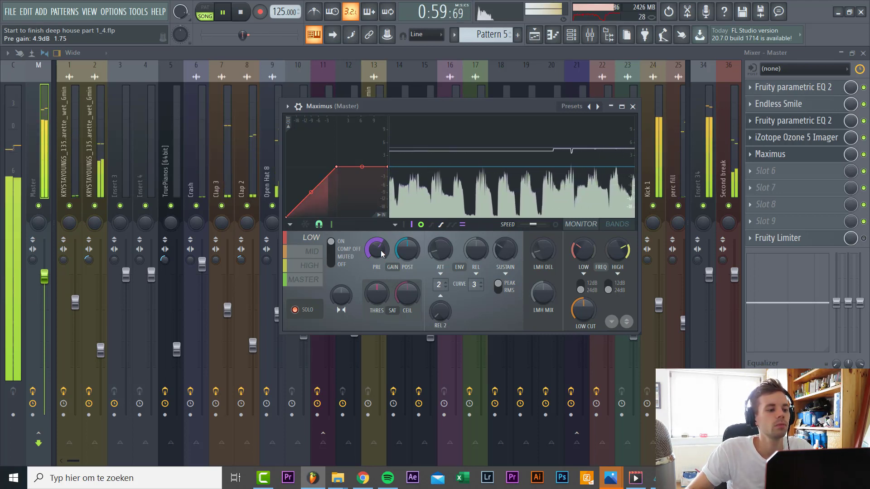
scroll(382, 254, up, 1)
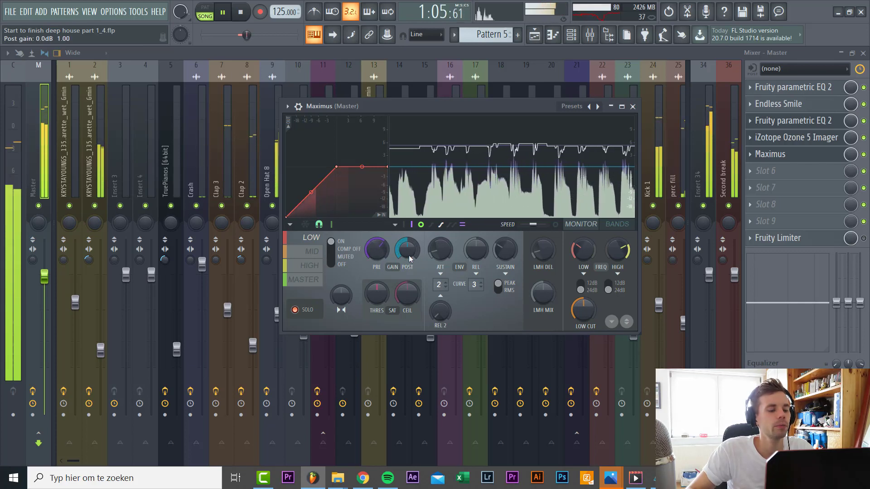
scroll(409, 259, down, 3)
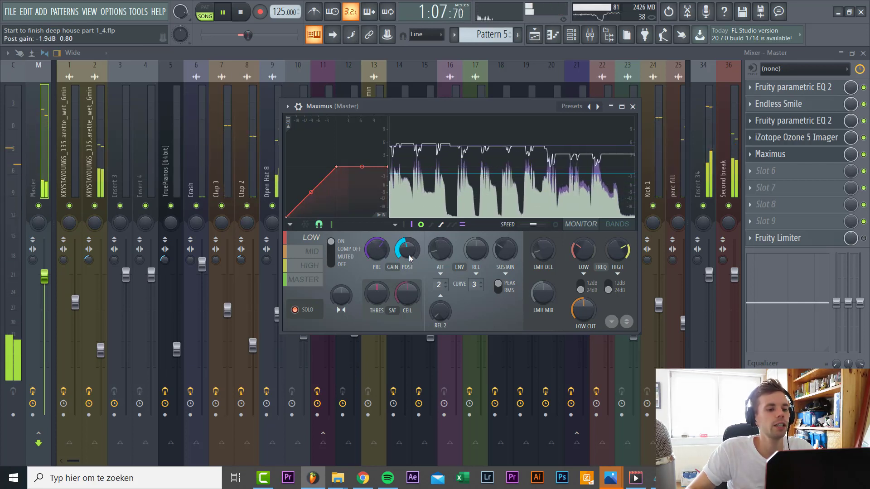
scroll(409, 259, down, 1)
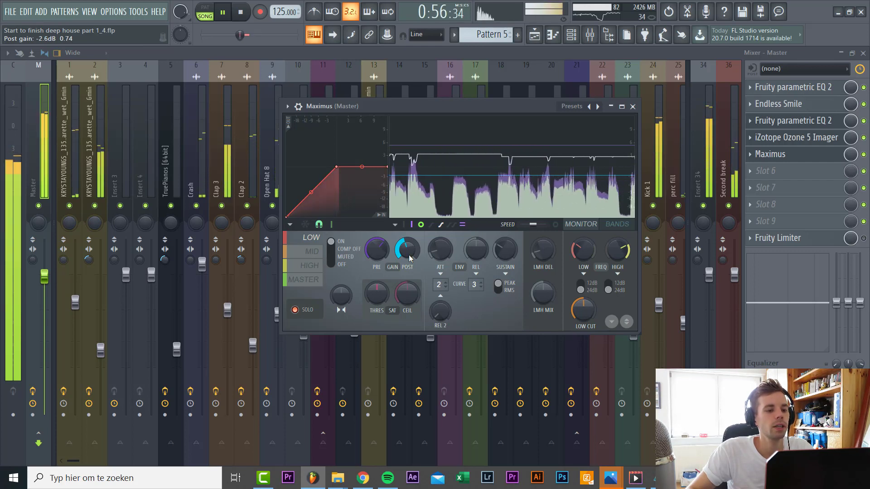
Raise the pre gain of Maximus's Mid band, going up to 9.0 dB and backing off somewhat
click(312, 251)
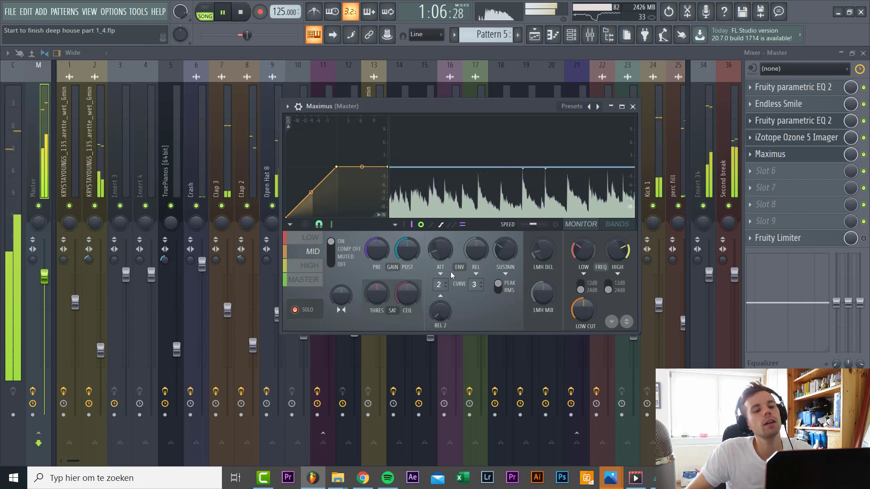
scroll(374, 255, down, 3)
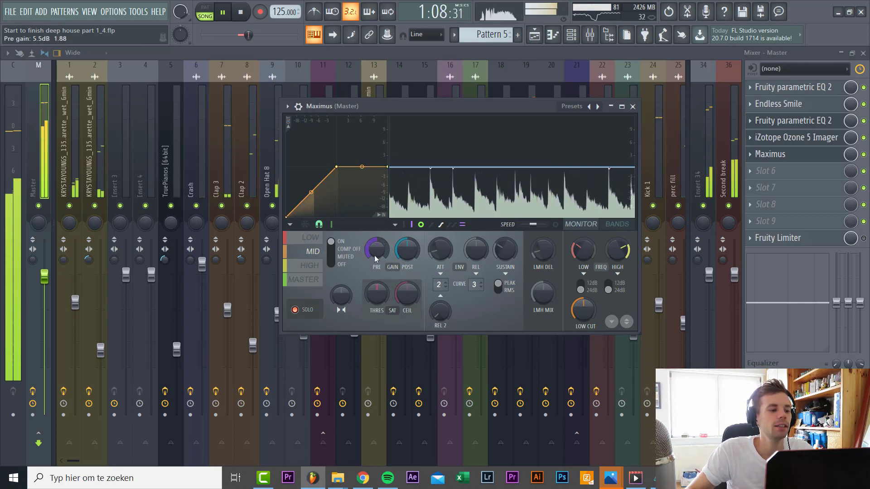
scroll(374, 254, up, 4)
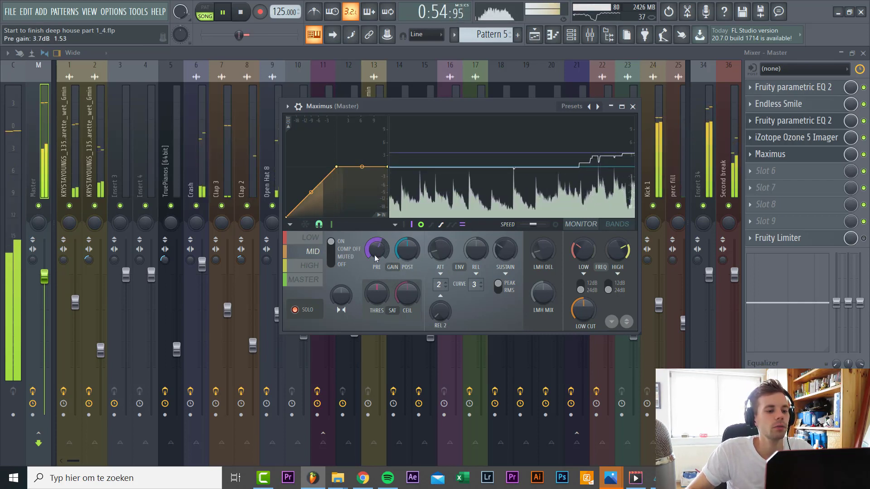
scroll(375, 254, up, 5)
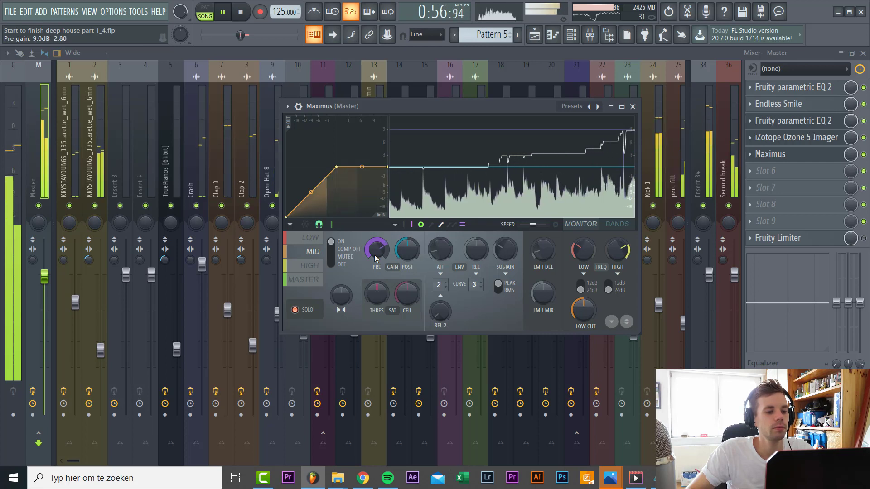
scroll(374, 252, down, 4)
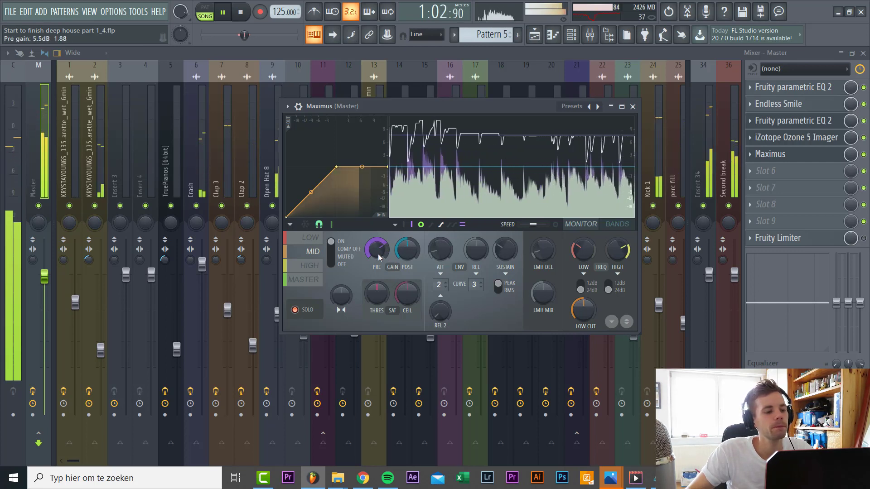
Raise the pre gain of Maximus's High band and set its post gain to -3.2 dB
click(311, 270)
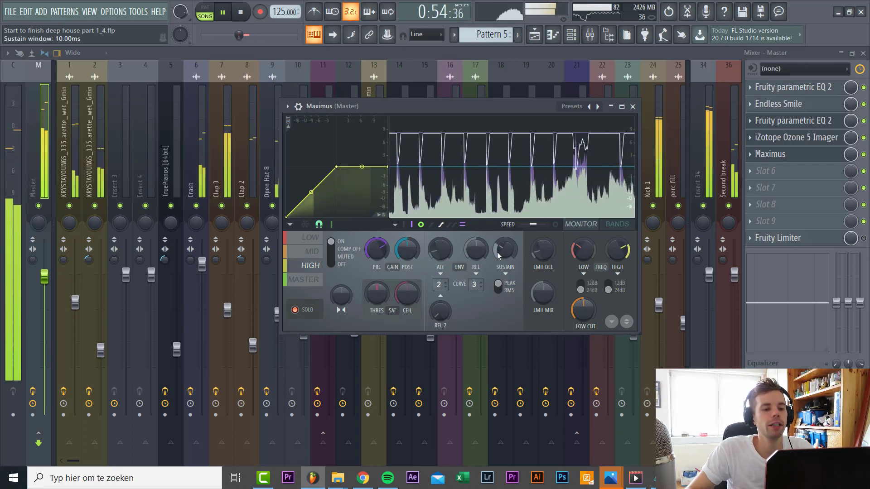
drag(498, 255, 503, 261)
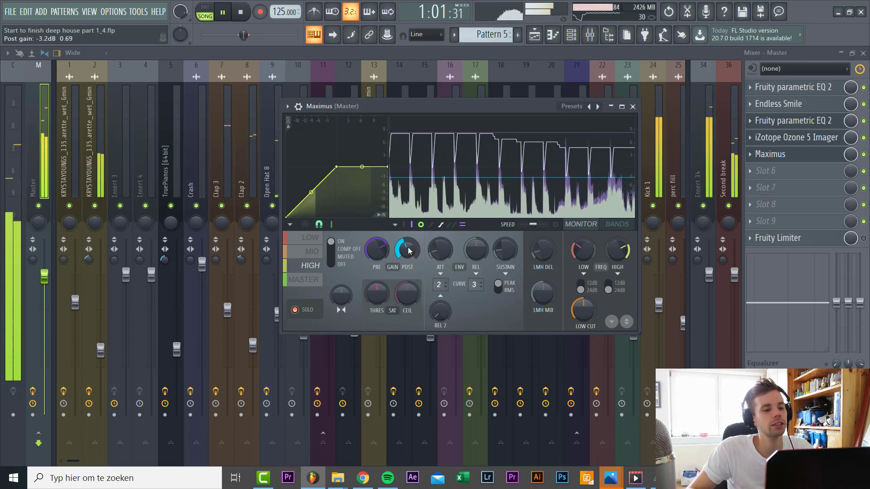
Compare Maximus's High and Master bands, then set the Master band to Comp Off and disable solo mode
click(312, 286)
click(313, 270)
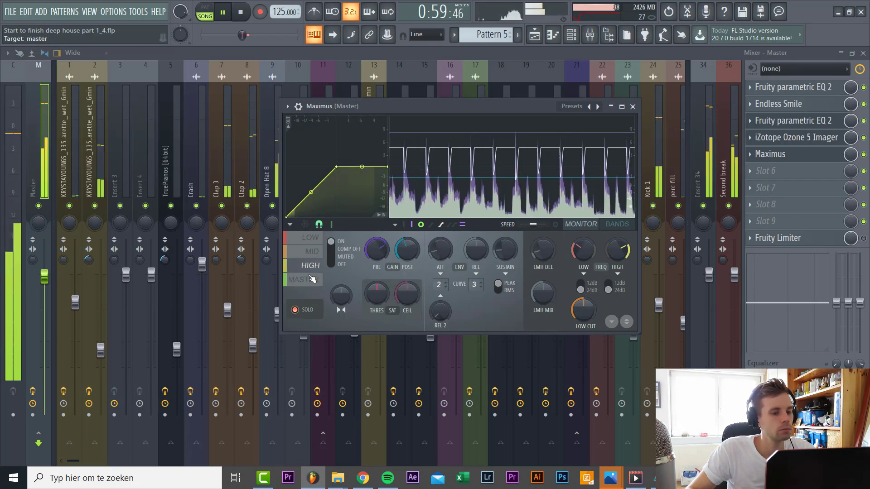
click(314, 280)
click(313, 268)
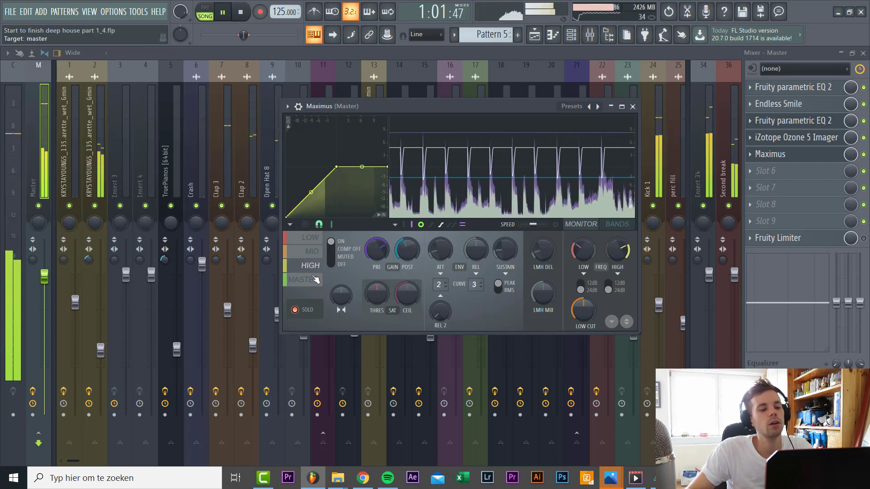
click(308, 282)
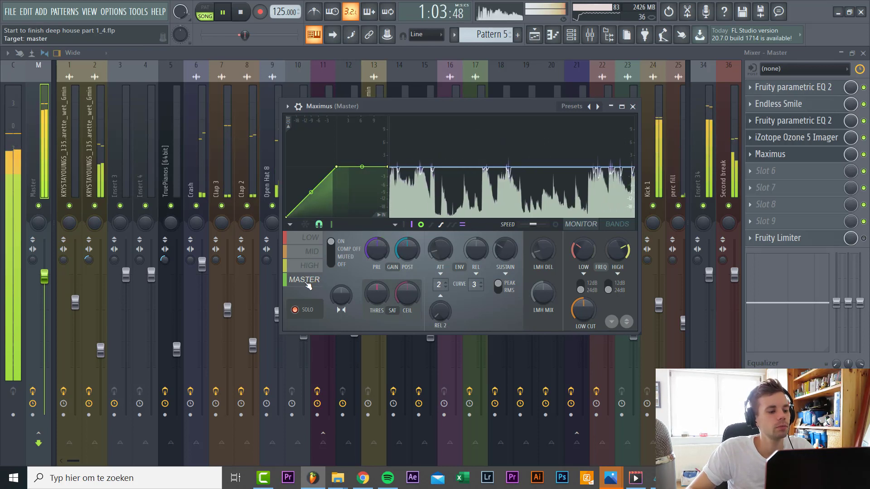
click(336, 252)
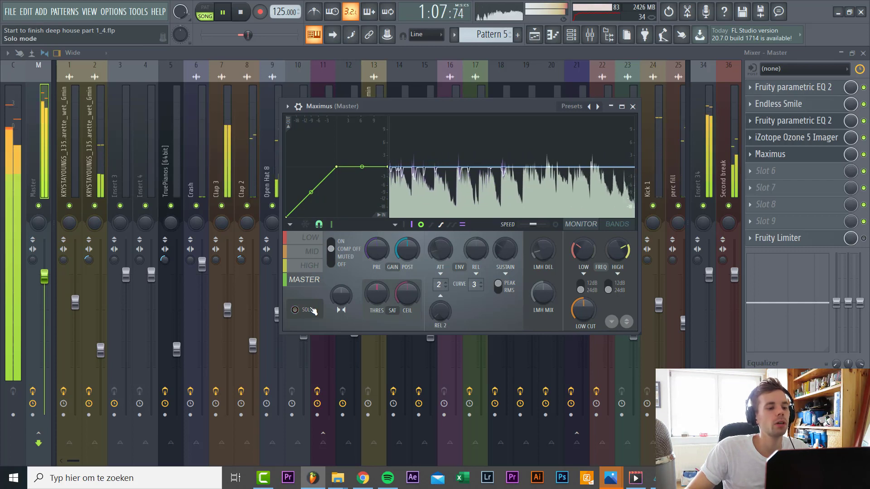
Stop playback, bypass Maximus on the Master, and replay the loop to compare the sound
key(space)
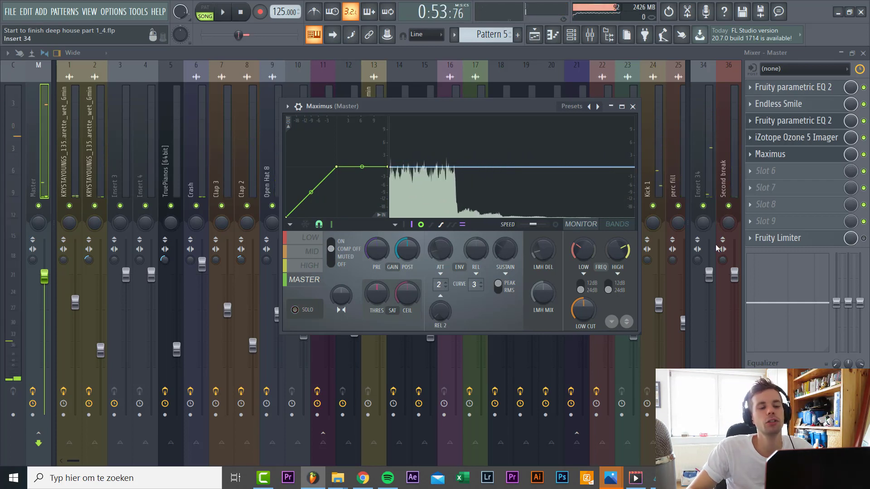
click(865, 155)
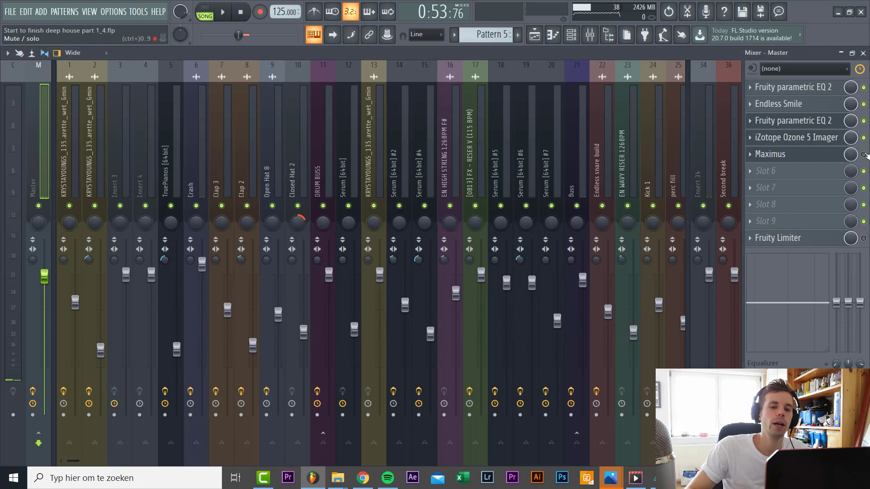
key(space)
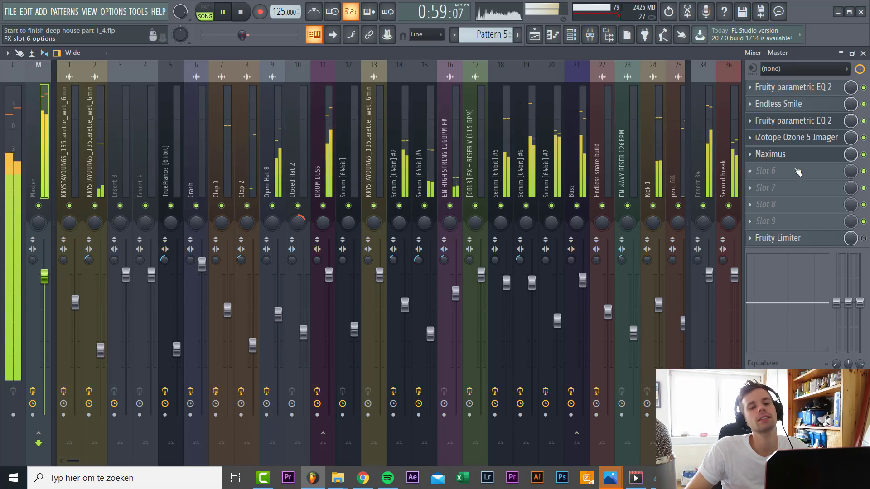
Replace the Fruity Limiter in Master slot 10 with Invisible Limiter and enable the slot
right_click(770, 237)
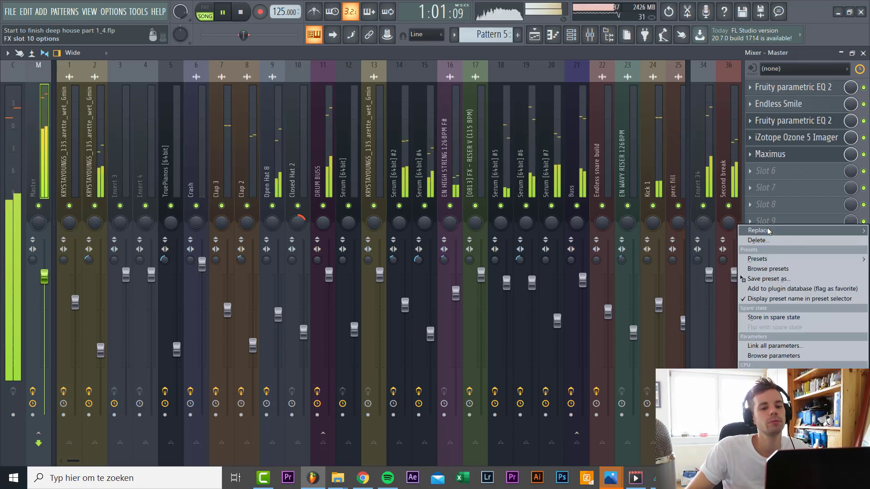
mouse_move(768, 232)
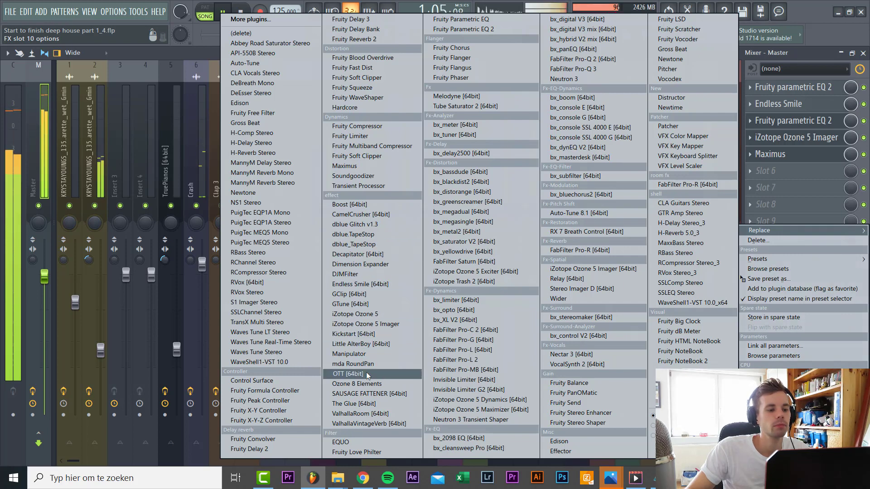
click(438, 380)
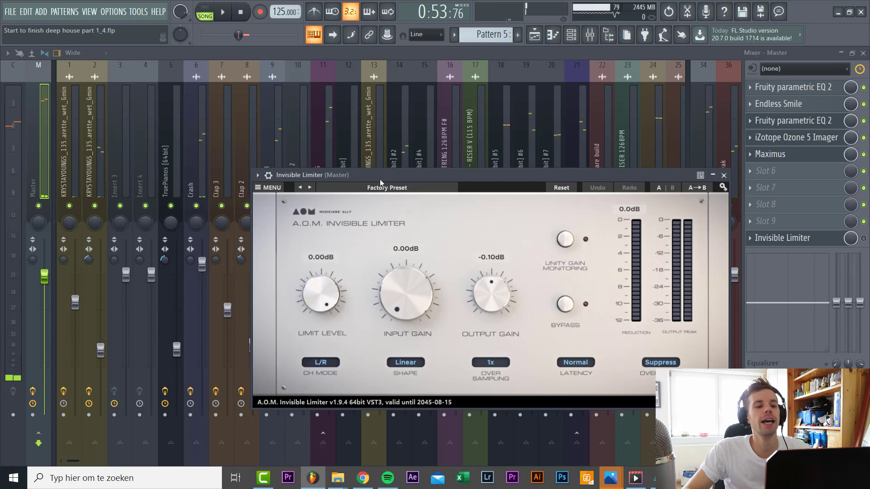
drag(376, 177, 375, 128)
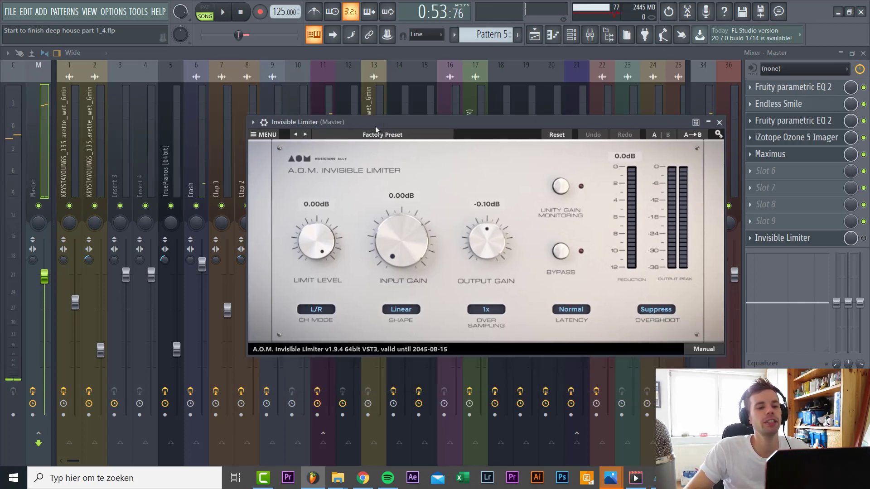
click(864, 238)
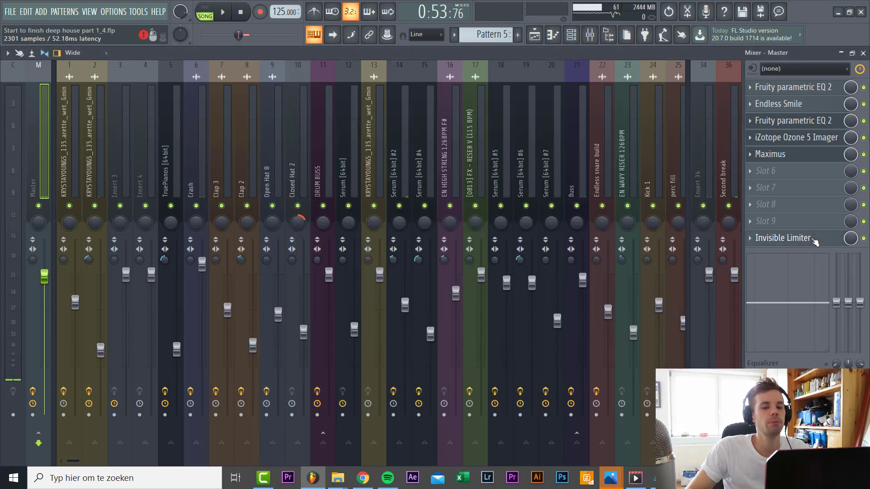
Load Ozone 8 Elements into Master slot 10, directly below Invisible Limiter, and play the loop
click(771, 238)
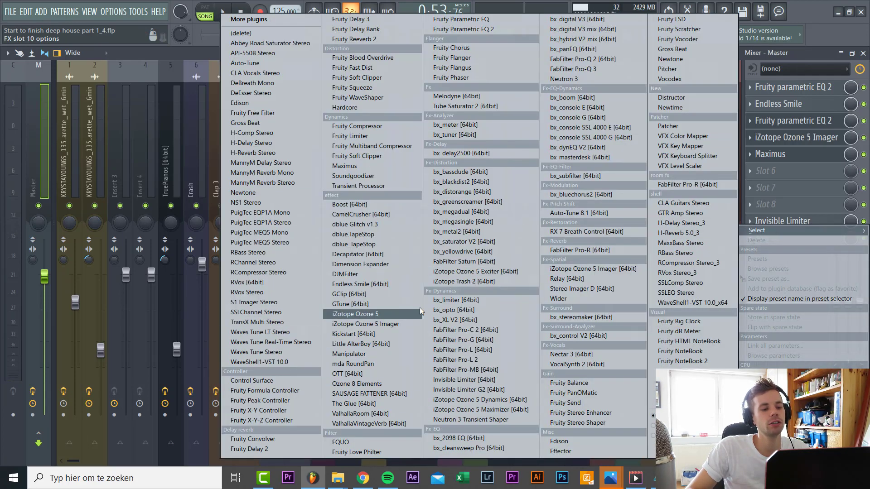
click(382, 384)
click(268, 170)
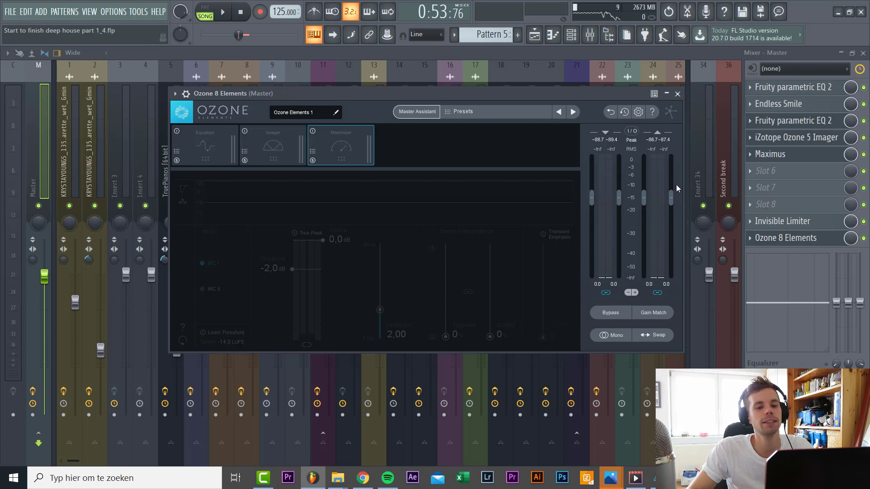
key(space)
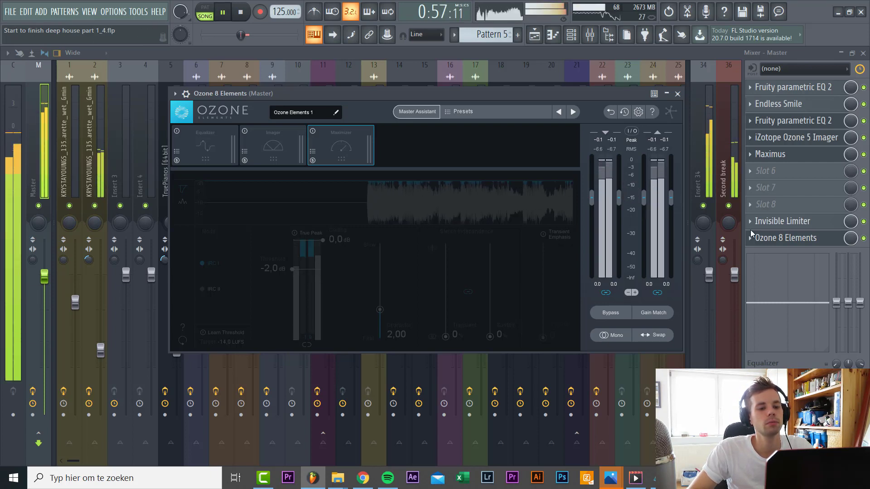
Raise the input gain of the Master's Invisible Limiter to 2.00 dB and restart the loop
click(780, 222)
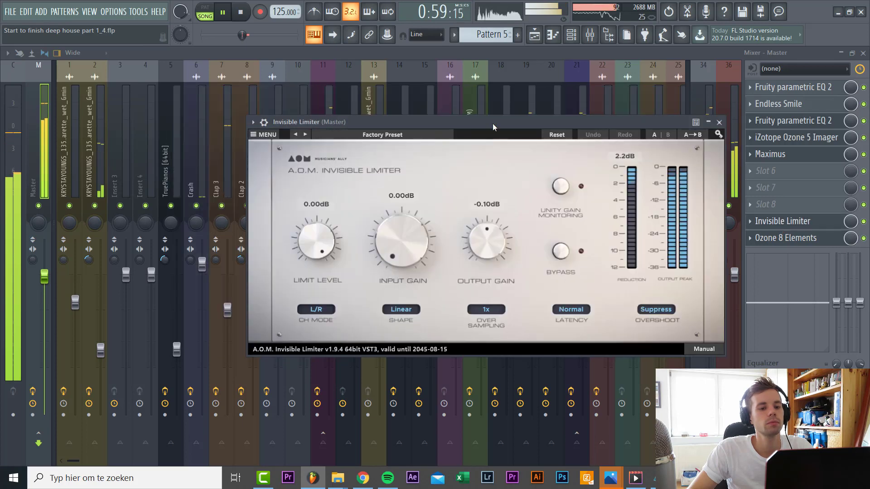
drag(503, 120, 516, 216)
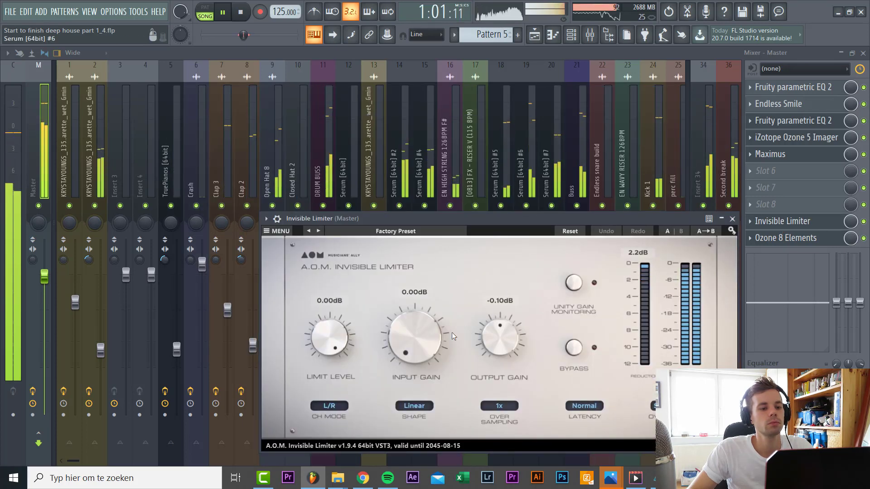
drag(403, 359, 414, 319)
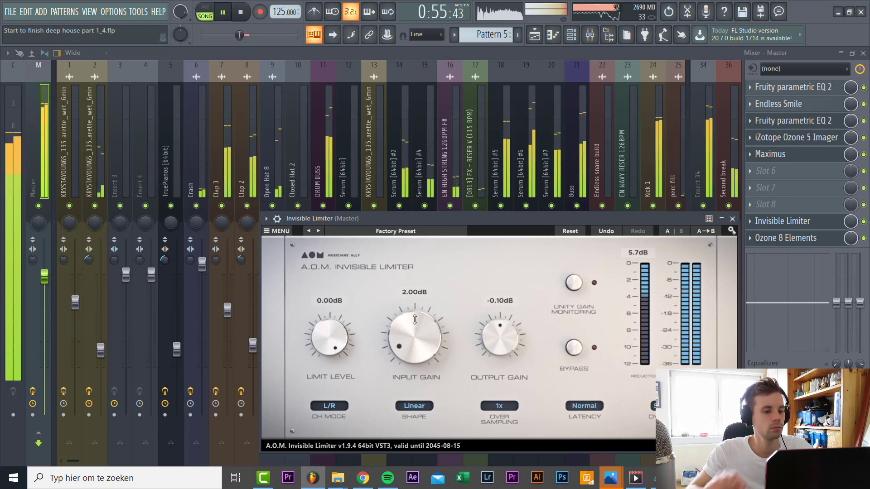
key(space)
key(space)
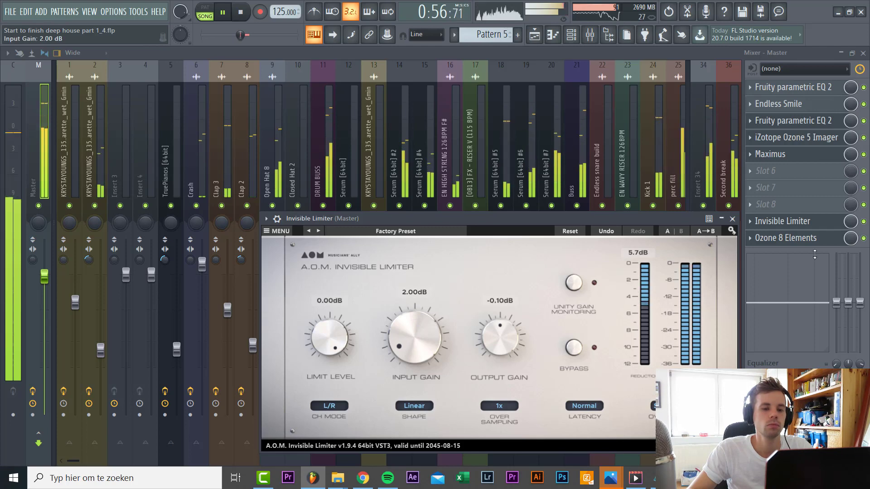
Replay the loop while checking the levels in Invisible Limiter and Ozone 8 Elements, and stop playback
click(811, 222)
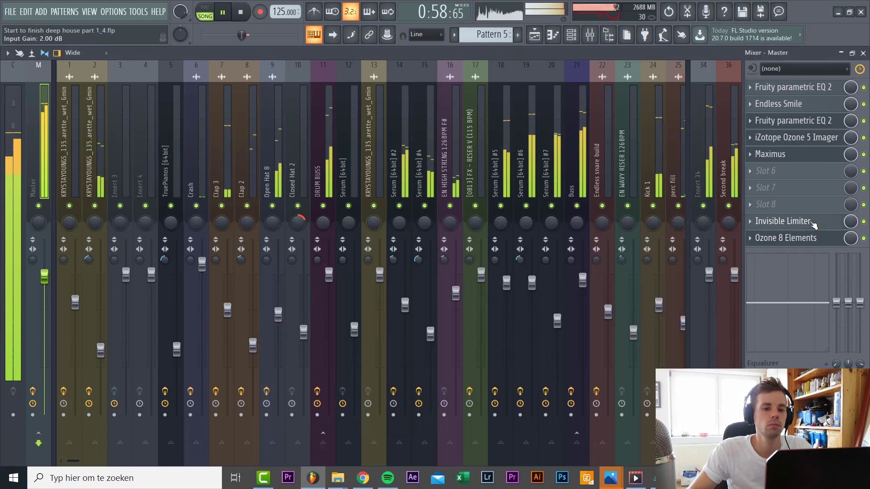
key(space)
click(811, 222)
key(space)
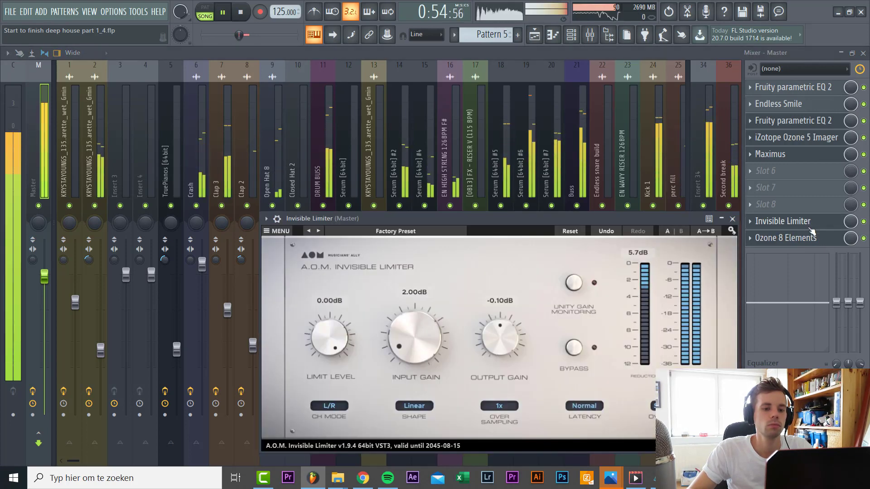
click(812, 238)
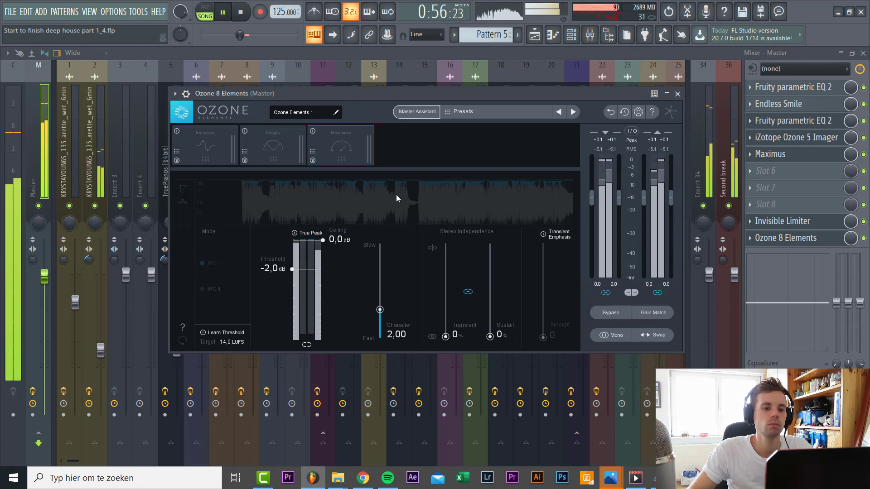
key(space)
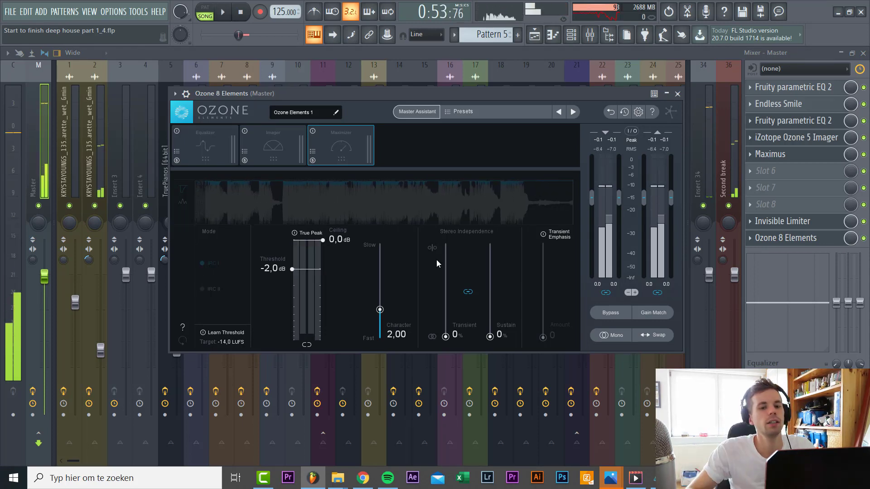
Recheck Invisible Limiter, return to the playlist, and clear the loop selection over bars 29 to 37
click(799, 220)
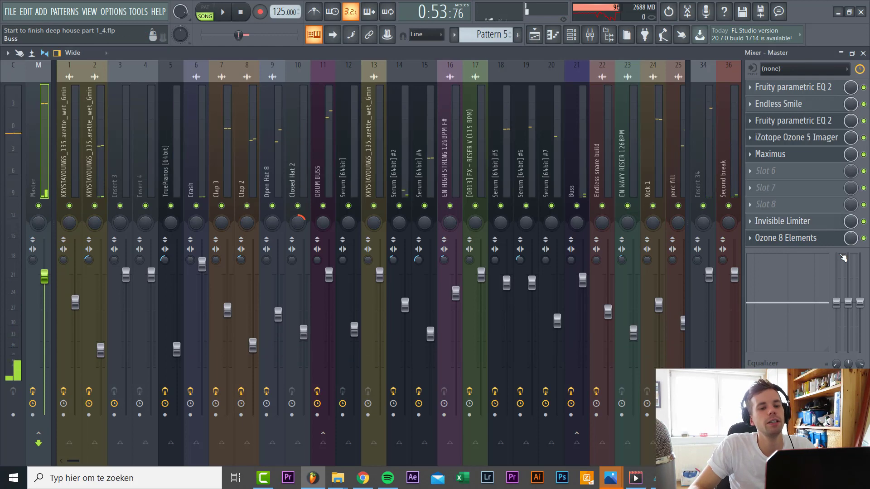
click(823, 228)
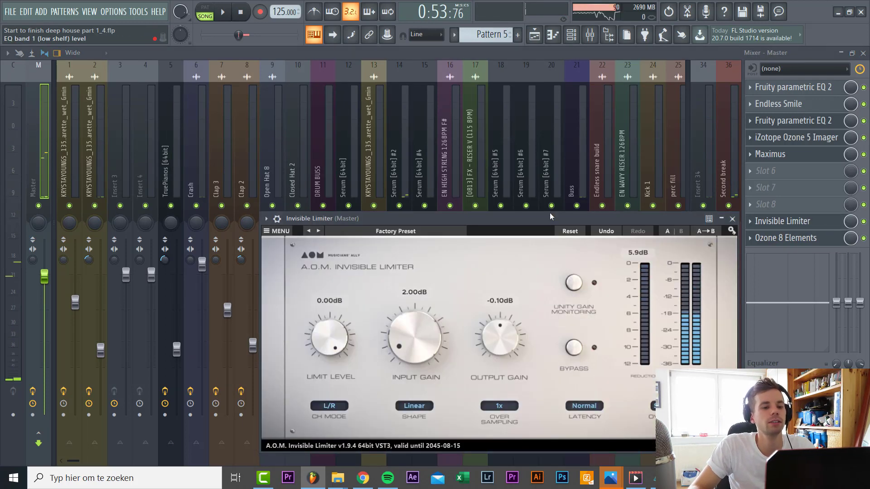
drag(547, 220, 582, 157)
key(F5)
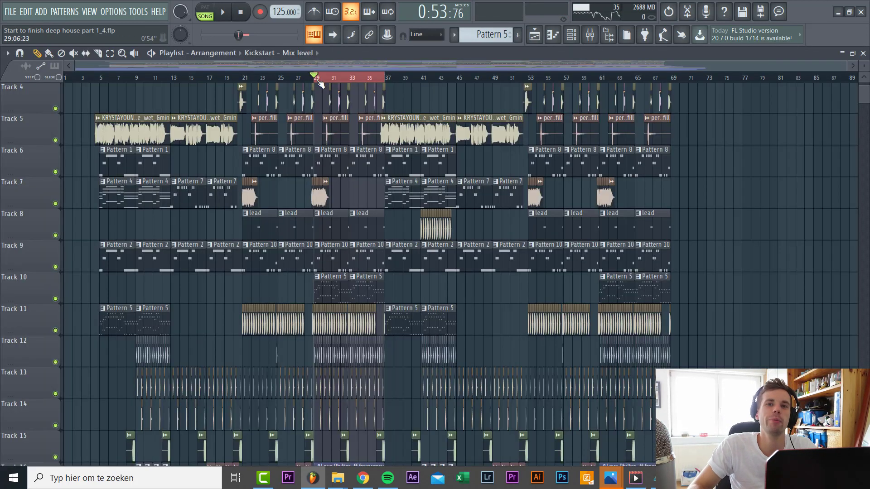
double_click(321, 81)
right_click(434, 101)
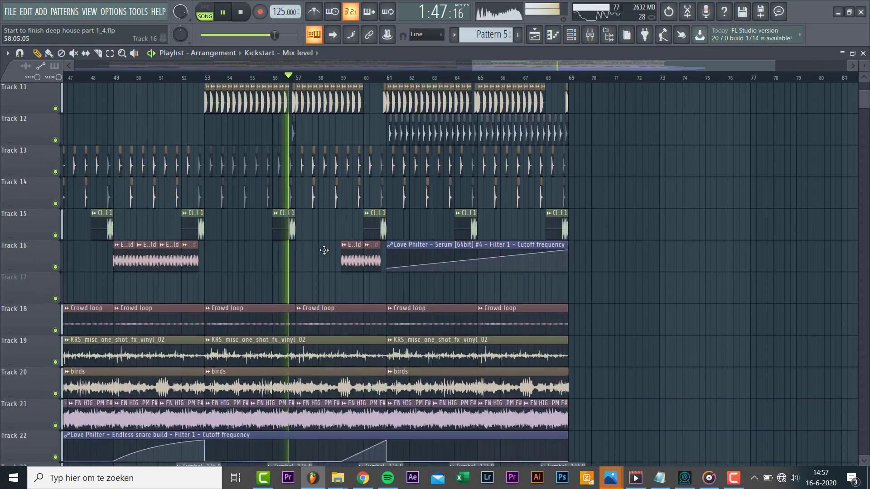
Review the clips and automation across the playlist tracks as the final section plays through bar 69, and stop playback
scroll(325, 250, down, 5)
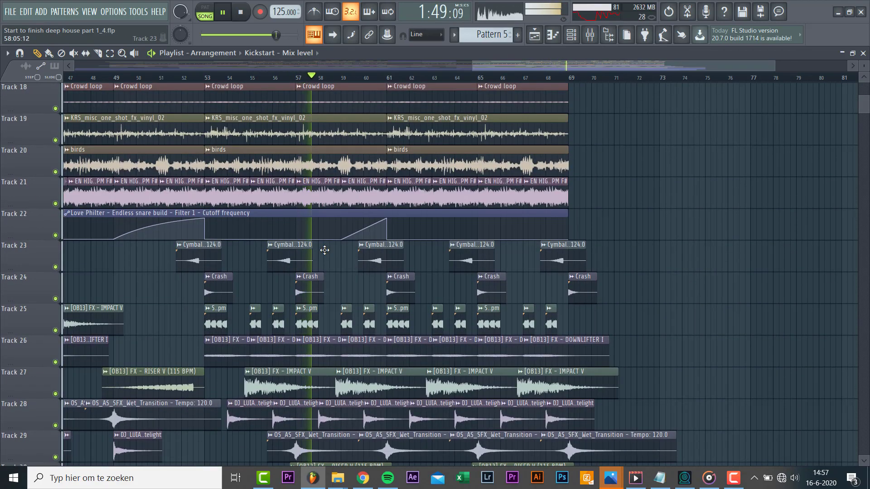
scroll(327, 252, down, 11)
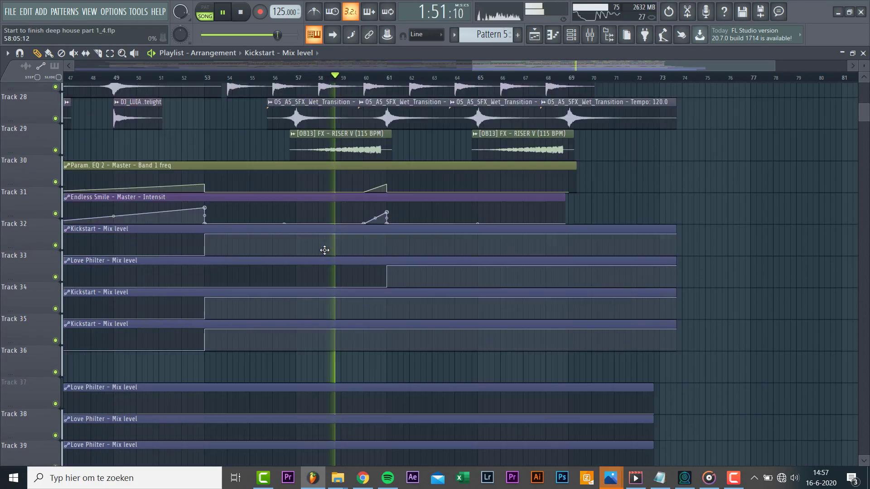
scroll(325, 253, up, 16)
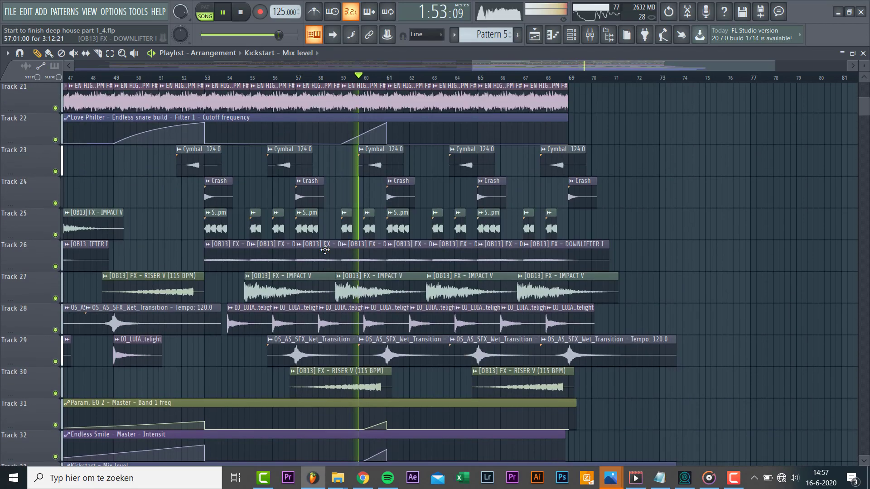
scroll(327, 252, up, 14)
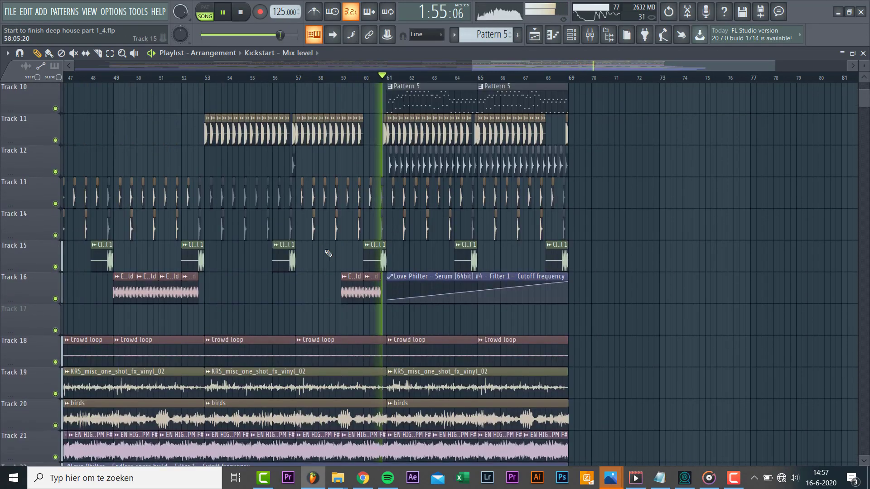
scroll(325, 250, up, 2)
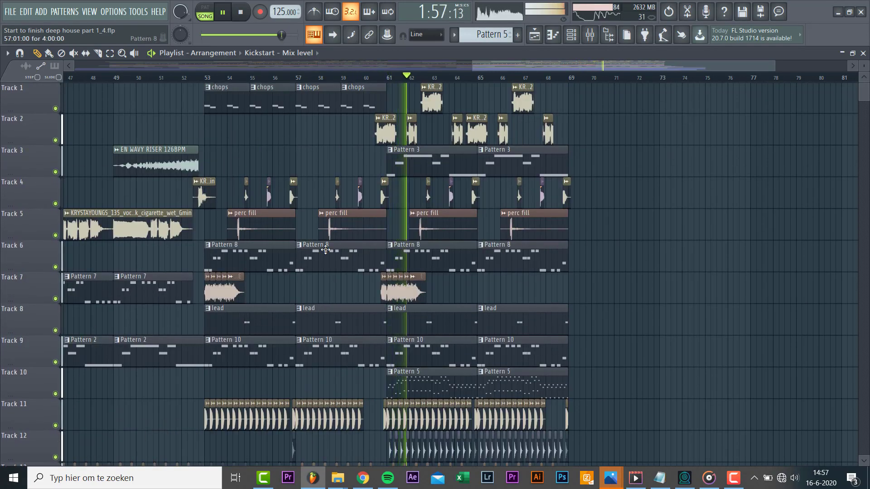
ctrl+scroll(325, 249, down, 2)
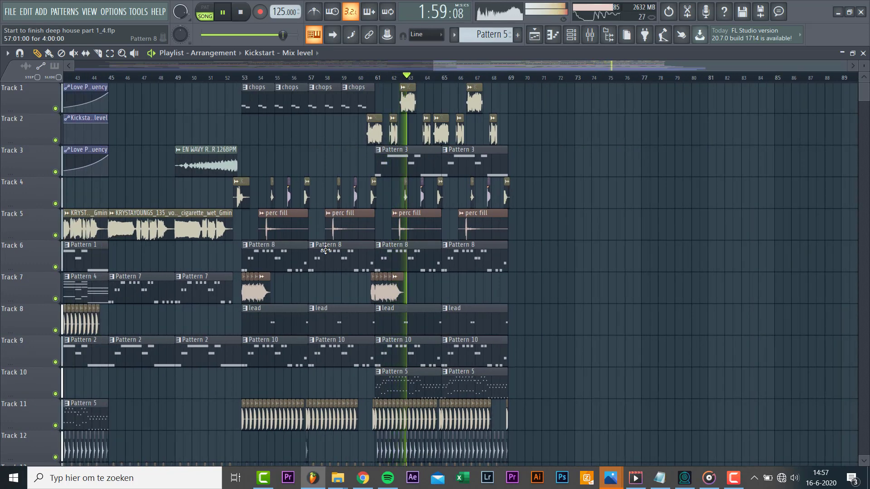
scroll(326, 250, left, 4)
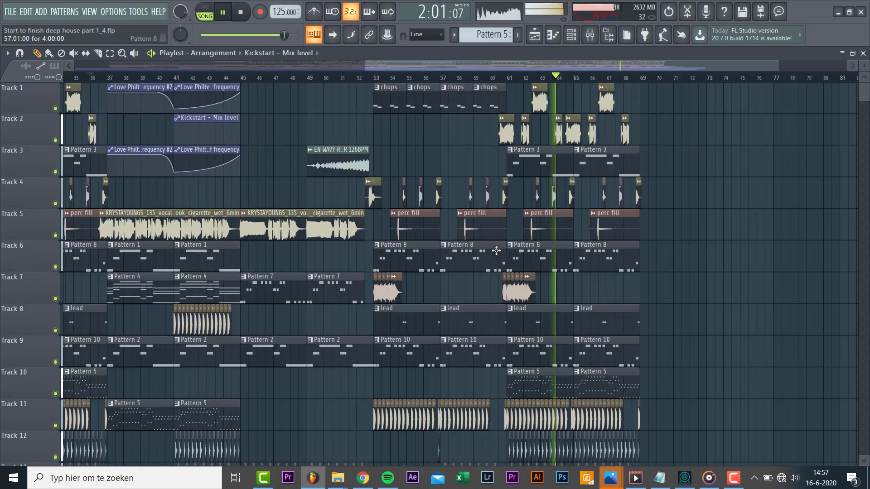
ctrl+scroll(496, 251, up, 4)
ctrl+scroll(496, 251, down, 2)
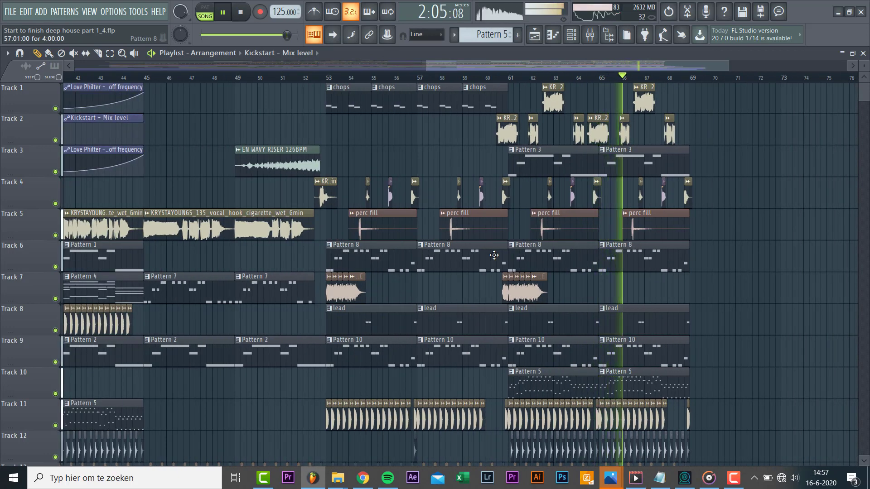
ctrl+scroll(494, 256, down, 2)
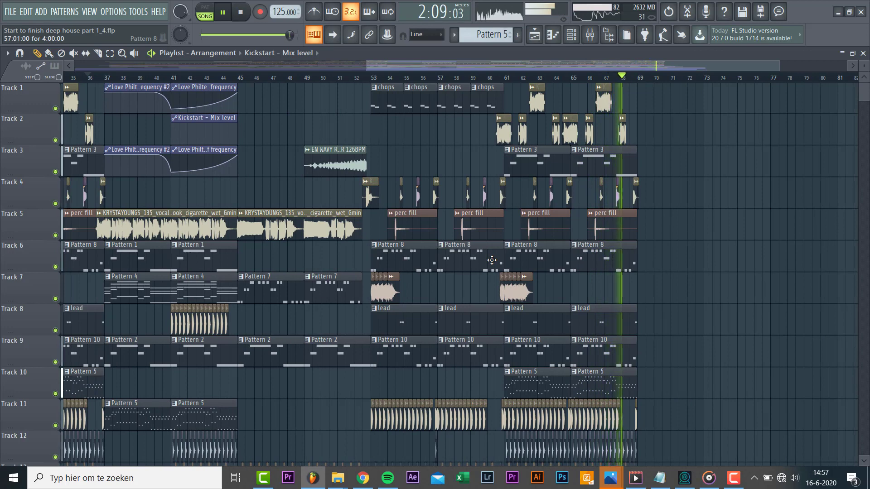
ctrl+scroll(491, 260, down, 2)
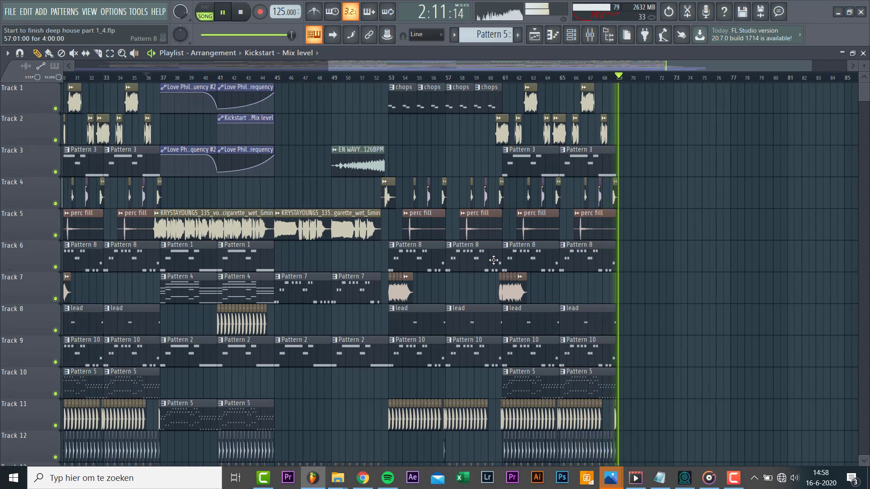
key(space)
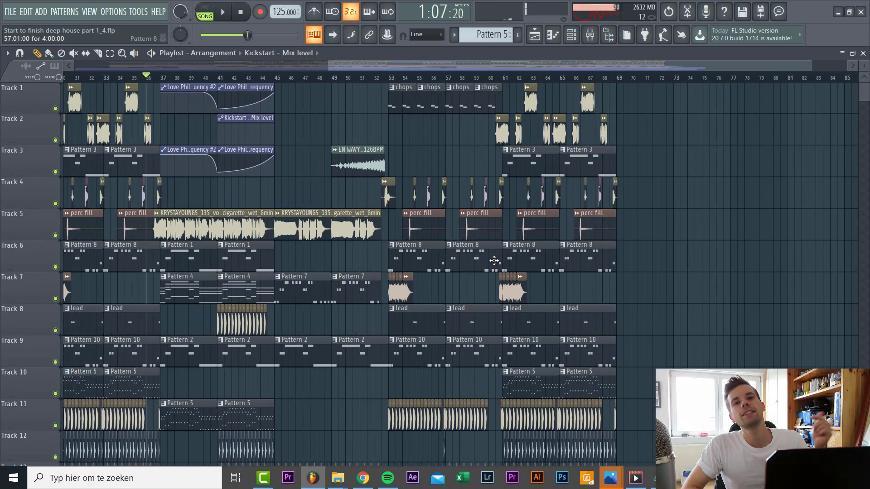